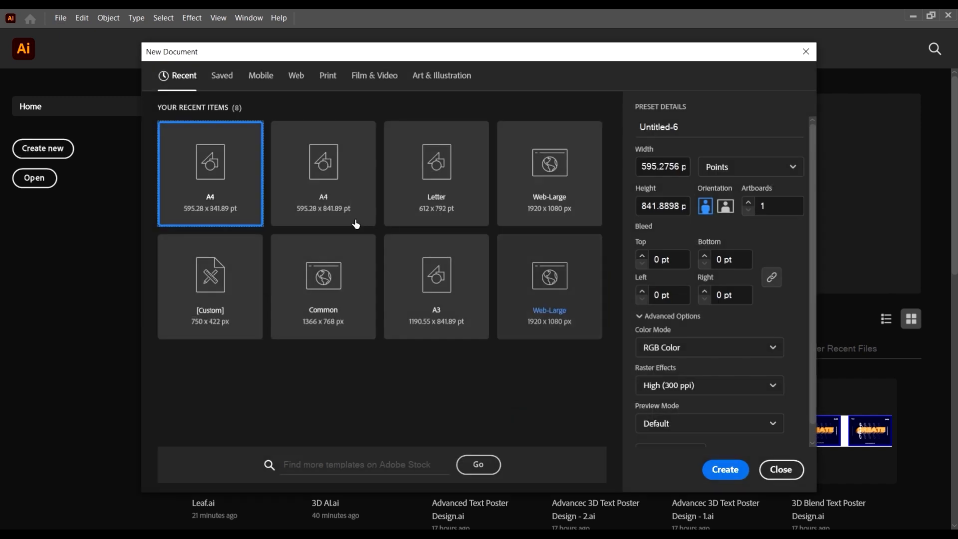
- Create a new portrait A4 document in points with RGB colour and 300 ppi raster effects
{"action": "left_click", "coordinate": [745, 471]}
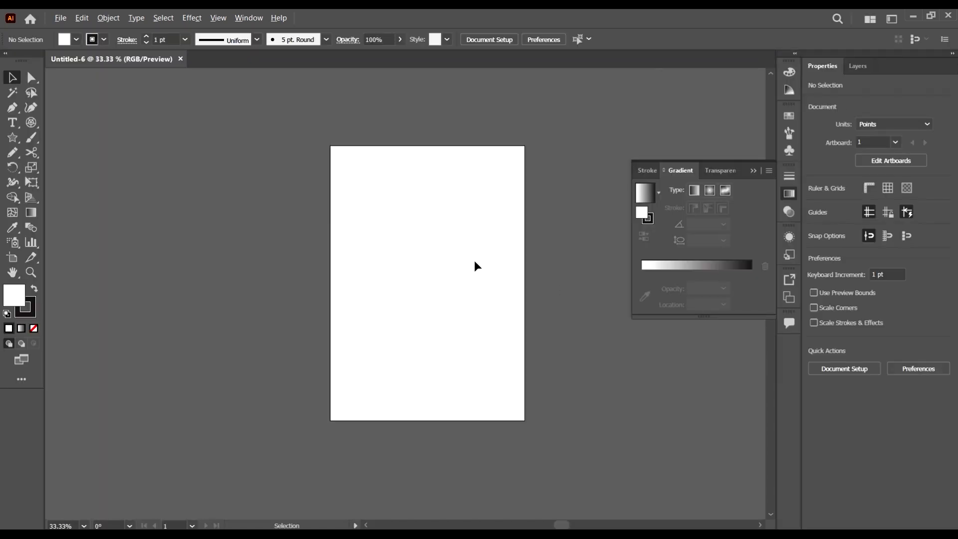
{"action": "key", "text": "alt+o"}
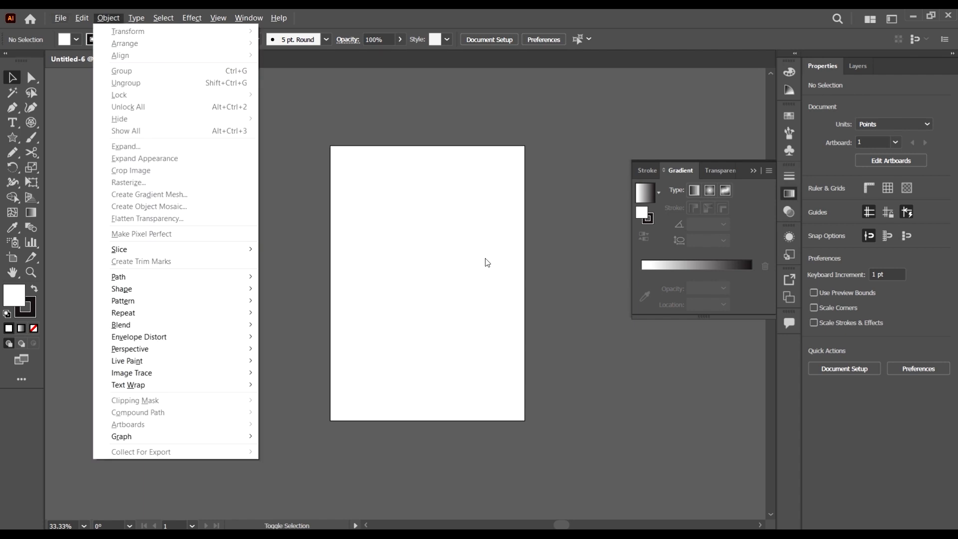
{"action": "left_click", "coordinate": [500, 248]}
- Widen the artboard equally on both sides to about 1095 pt, then finish editing it
{"action": "key", "text": "shift+o"}
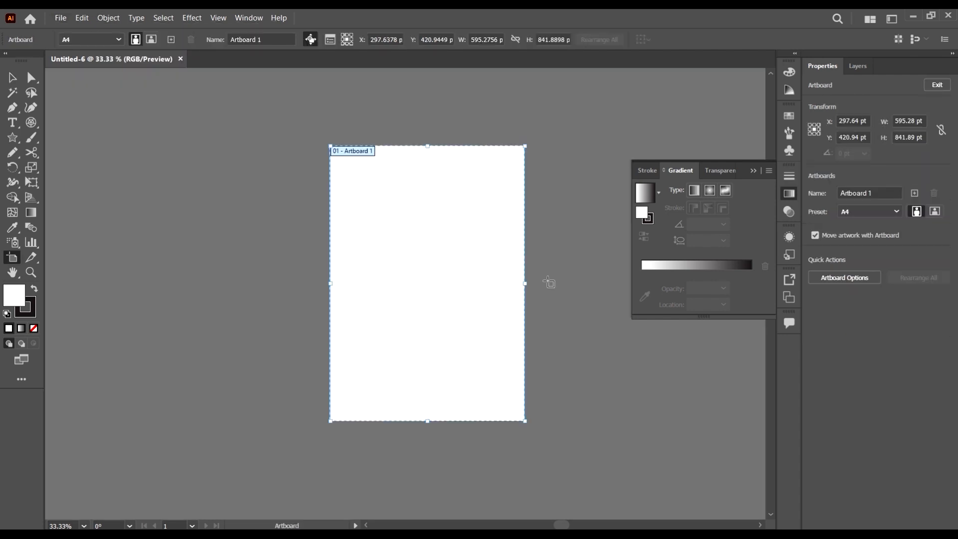
{"action": "left_click_drag", "start_coordinate": [527, 285], "coordinate": [608, 285]}
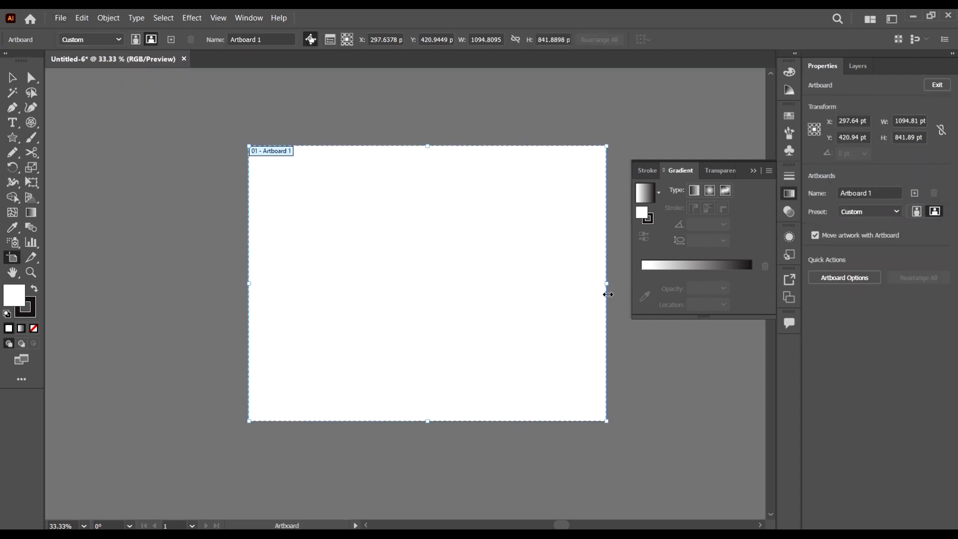
{"action": "key", "text": "Escape"}
{"action": "left_click", "coordinate": [641, 372]}
- Draw a square of about 244 pt near the middle of the artboard with the Rectangle tool
{"action": "scroll", "coordinate": [492, 248], "scroll_direction": "up", "scroll_amount": 1}
{"action": "scroll", "coordinate": [493, 248], "scroll_direction": "right", "scroll_amount": 3}
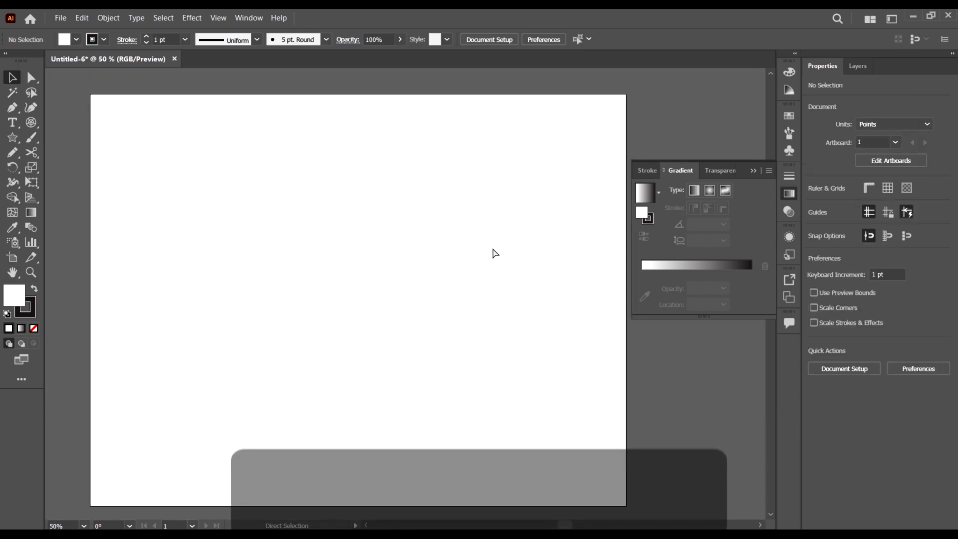
{"action": "scroll", "coordinate": [493, 249], "scroll_direction": "down", "scroll_amount": 2}
{"action": "scroll", "coordinate": [495, 249], "scroll_direction": "up", "scroll_amount": 1}
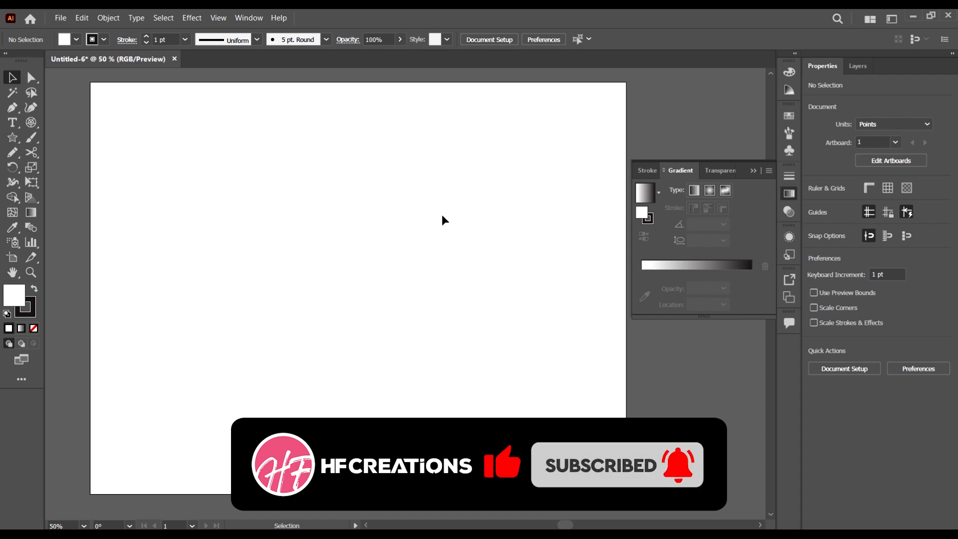
{"action": "scroll", "coordinate": [443, 218], "scroll_direction": "left", "scroll_amount": 3}
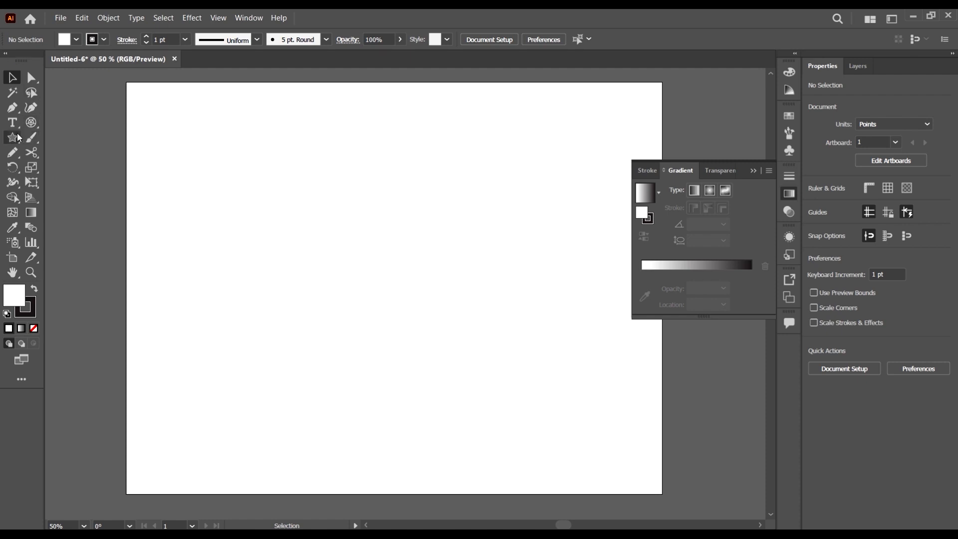
{"action": "left_click_drag", "start_coordinate": [13, 137], "coordinate": [74, 137]}
{"action": "left_click_drag", "start_coordinate": [327, 191], "coordinate": [446, 311]}
{"action": "key", "text": "v"}
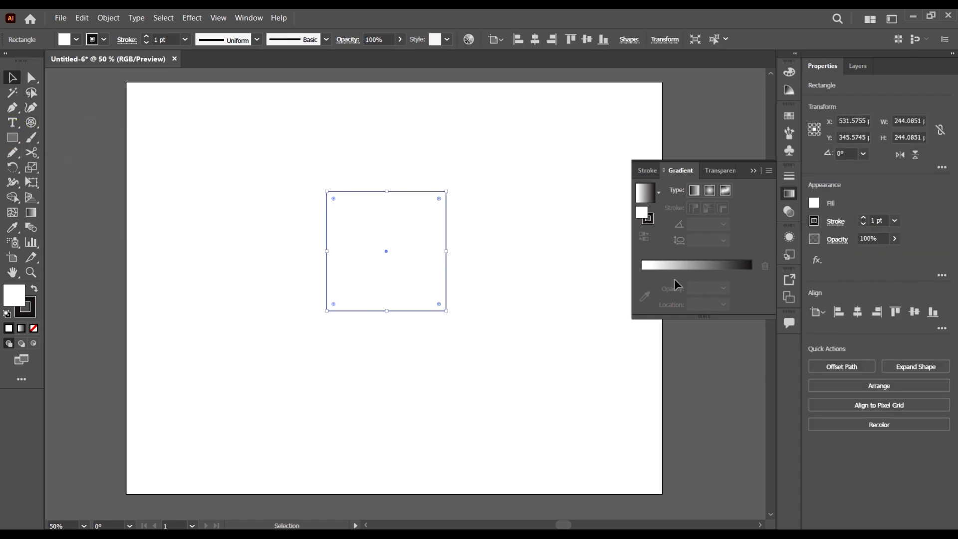
- Fill the square with light blue and move it to about X 547 pt, Y 377 pt
{"action": "left_click", "coordinate": [76, 39]}
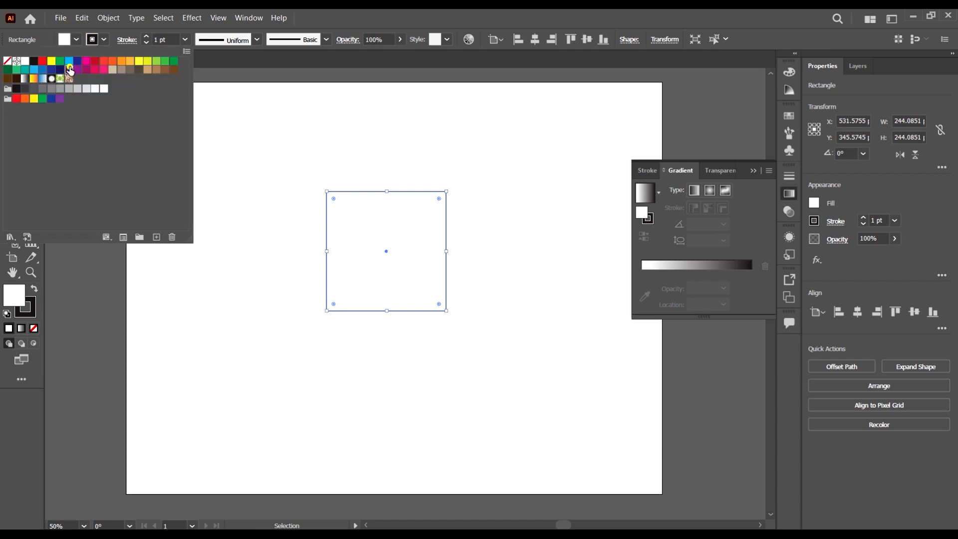
{"action": "left_click", "coordinate": [78, 70]}
{"action": "left_click", "coordinate": [69, 60]}
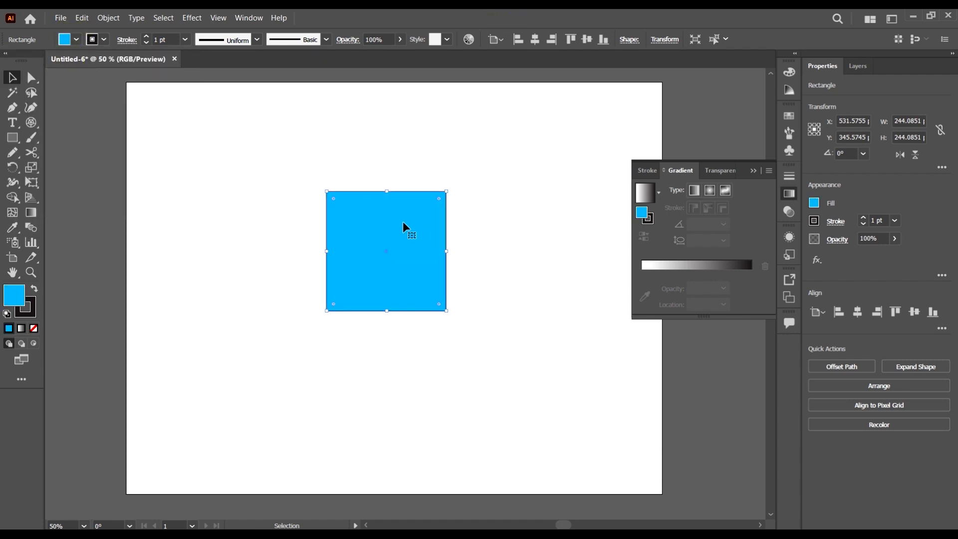
{"action": "left_click_drag", "start_coordinate": [418, 226], "coordinate": [420, 252]}
- Try moving the blue square 89 pt horizontally with the Move command, and undo the move
{"action": "left_click", "coordinate": [109, 20]}
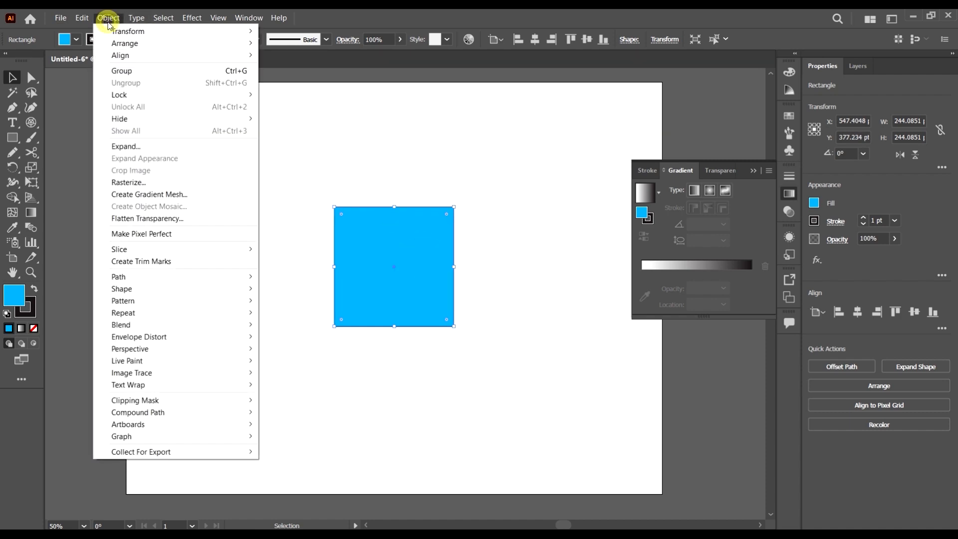
{"action": "mouse_move", "coordinate": [126, 34]}
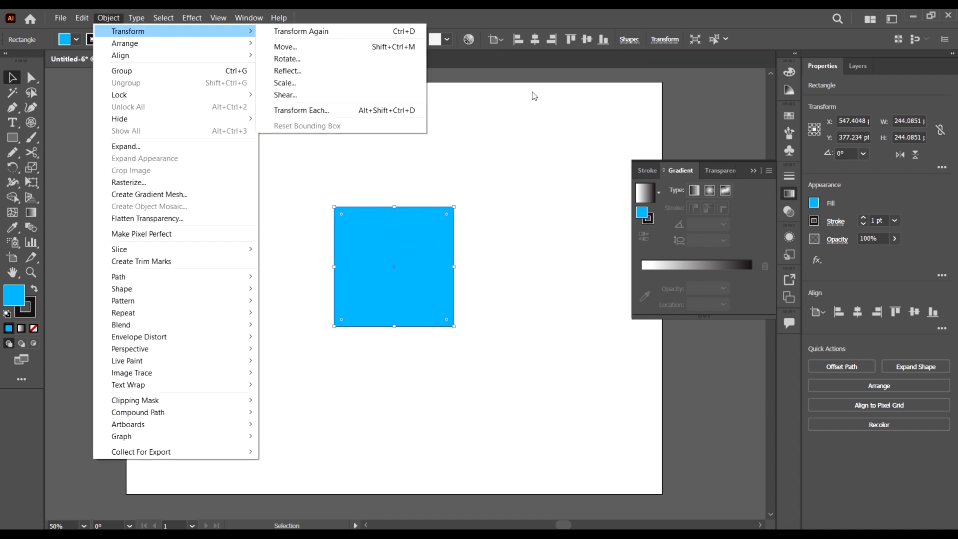
{"action": "left_click", "coordinate": [345, 47]}
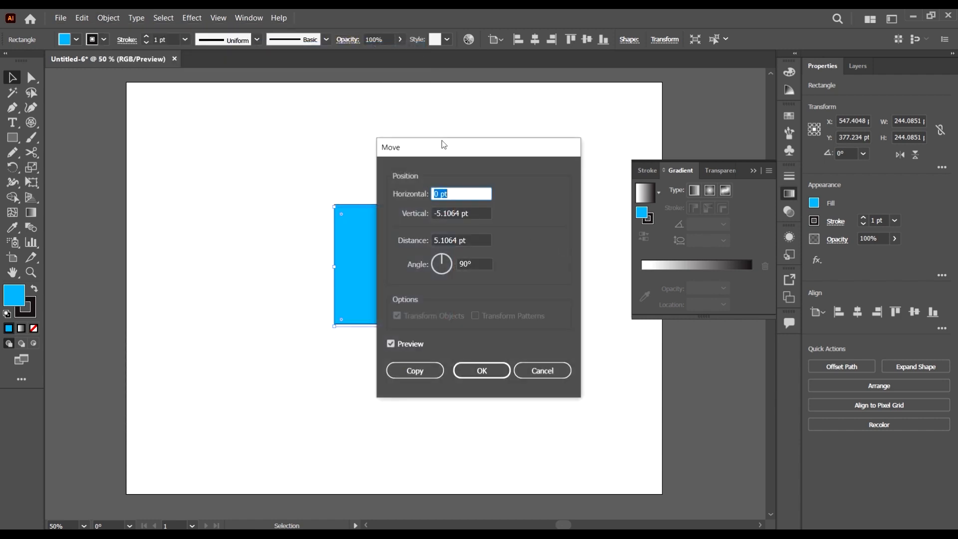
{"action": "left_click_drag", "start_coordinate": [443, 146], "coordinate": [651, 143]}
{"action": "type", "text": "36"}
{"action": "key", "text": "Up"}
{"action": "key", "text": "Up"}
{"action": "key", "text": "Up"}
{"action": "key", "text": "Up"}
{"action": "key", "text": "Up"}
{"action": "key", "text": "Up"}
{"action": "key", "text": "Up"}
{"action": "key", "text": "Up"}
{"action": "key", "text": "Up"}
{"action": "key", "text": "Up"}
{"action": "key", "text": "Up"}
{"action": "key", "text": "Up"}
{"action": "key", "text": "Up"}
{"action": "key", "text": "Up"}
{"action": "key", "text": "Up"}
{"action": "key", "text": "Up"}
{"action": "key", "text": "Up"}
{"action": "key", "text": "Up"}
{"action": "key", "text": "Up"}
{"action": "key", "text": "Up"}
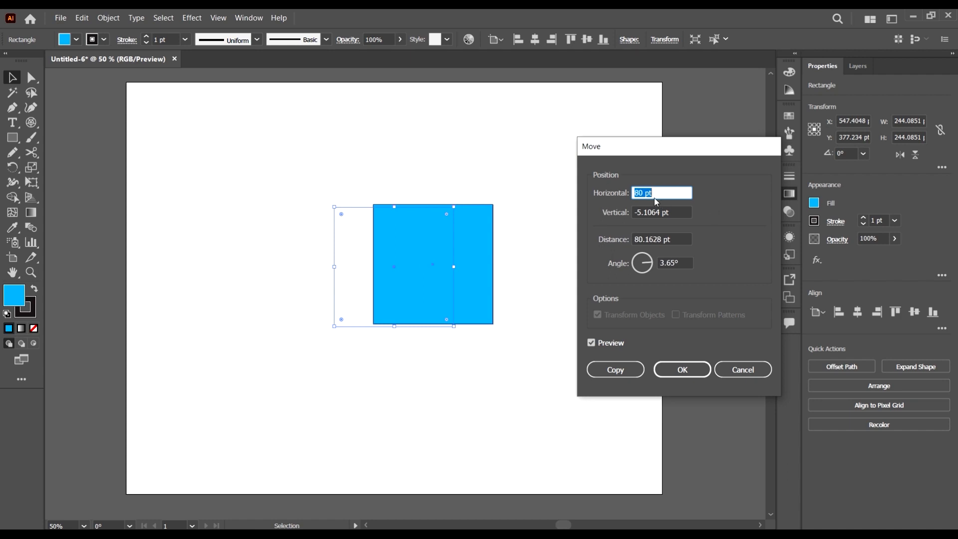
{"action": "key", "text": "Up"}
{"action": "key", "text": "Up"}
{"action": "key", "text": "Up"}
{"action": "key", "text": "Up"}
{"action": "key", "text": "Up"}
{"action": "key", "text": "Up"}
{"action": "key", "text": "Up"}
{"action": "key", "text": "Up"}
{"action": "key", "text": "Up"}
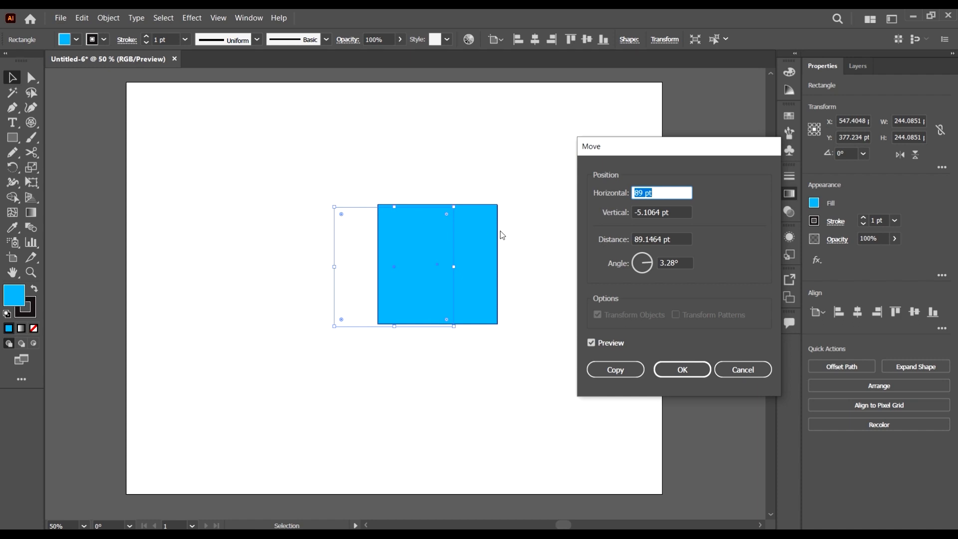
{"action": "left_click", "coordinate": [697, 371]}
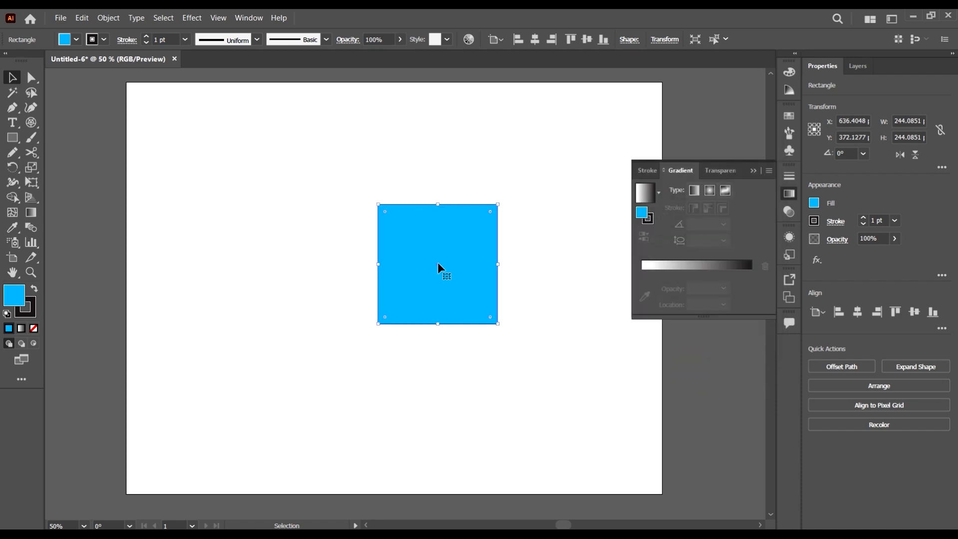
{"action": "key", "text": "ctrl+z"}
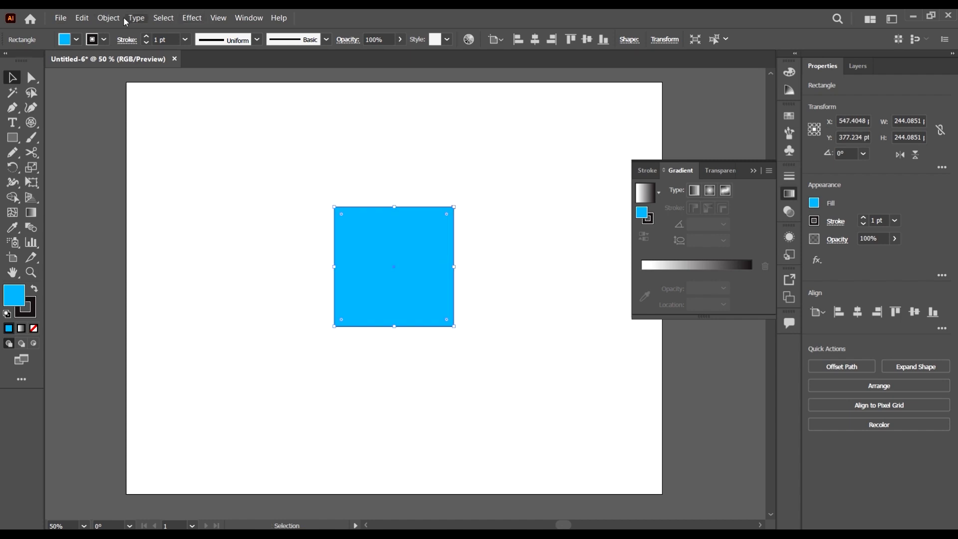
{"action": "left_click", "coordinate": [118, 19]}
{"action": "mouse_move", "coordinate": [171, 33]}
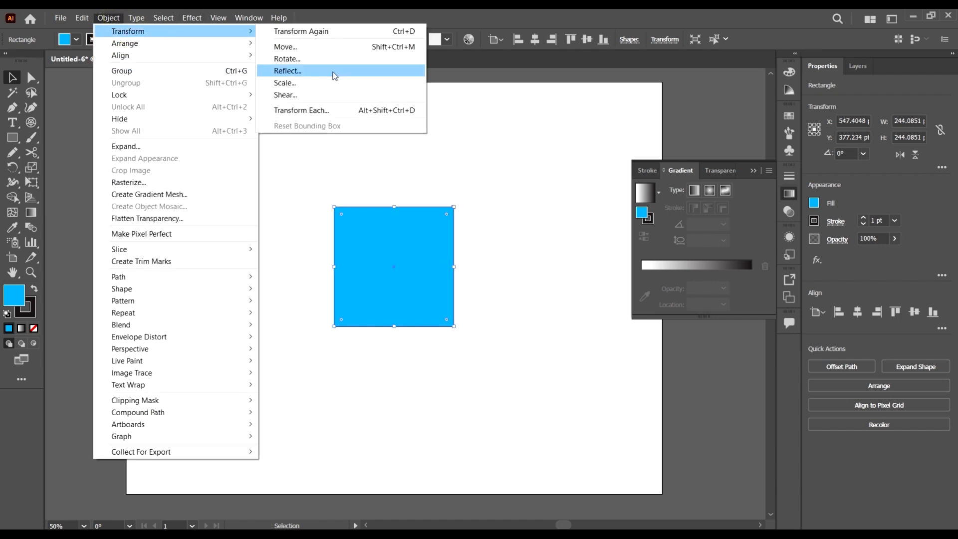
{"action": "left_click", "coordinate": [308, 58]}
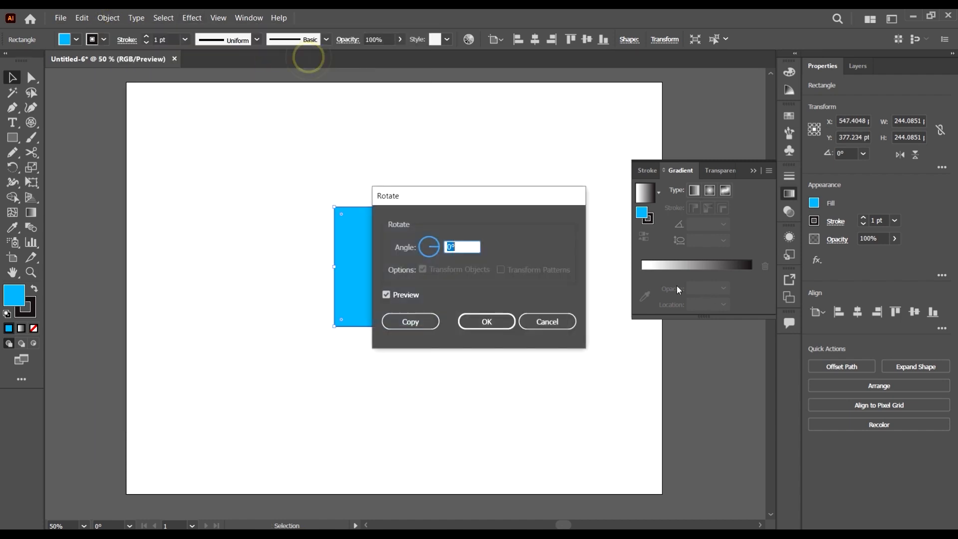
{"action": "left_click_drag", "start_coordinate": [492, 195], "coordinate": [780, 183]}
{"action": "left_click_drag", "start_coordinate": [724, 230], "coordinate": [719, 240]}
{"action": "left_click", "coordinate": [835, 310]}
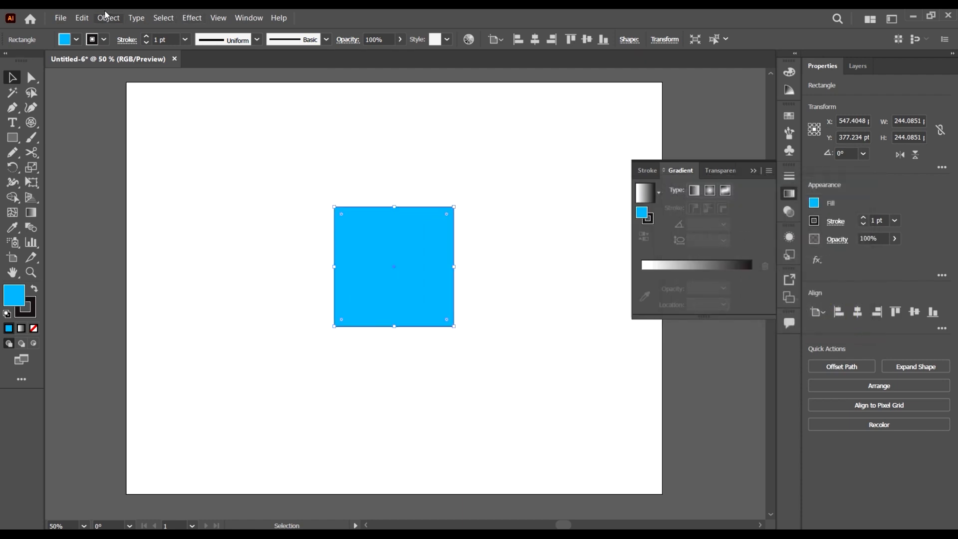
{"action": "left_click", "coordinate": [101, 20]}
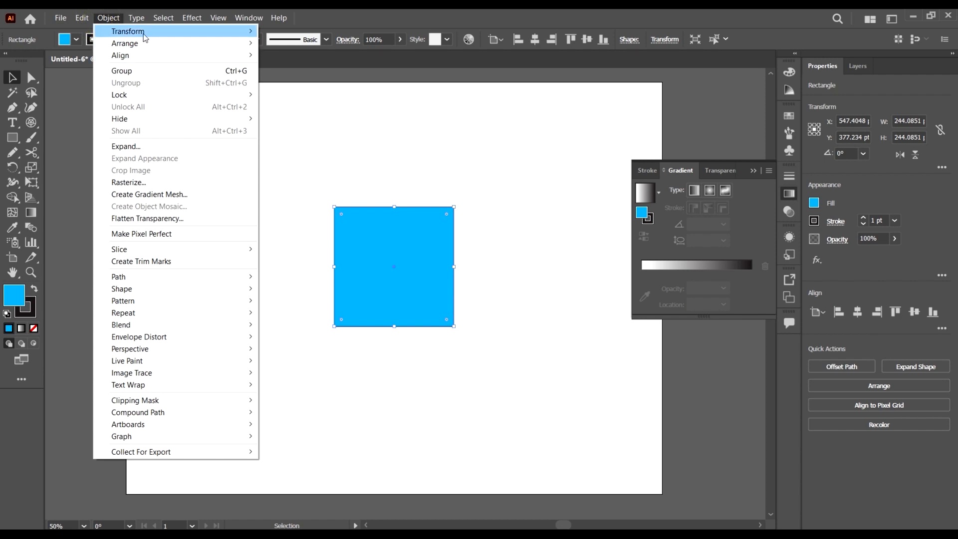
{"action": "mouse_move", "coordinate": [145, 31]}
{"action": "left_click", "coordinate": [320, 70]}
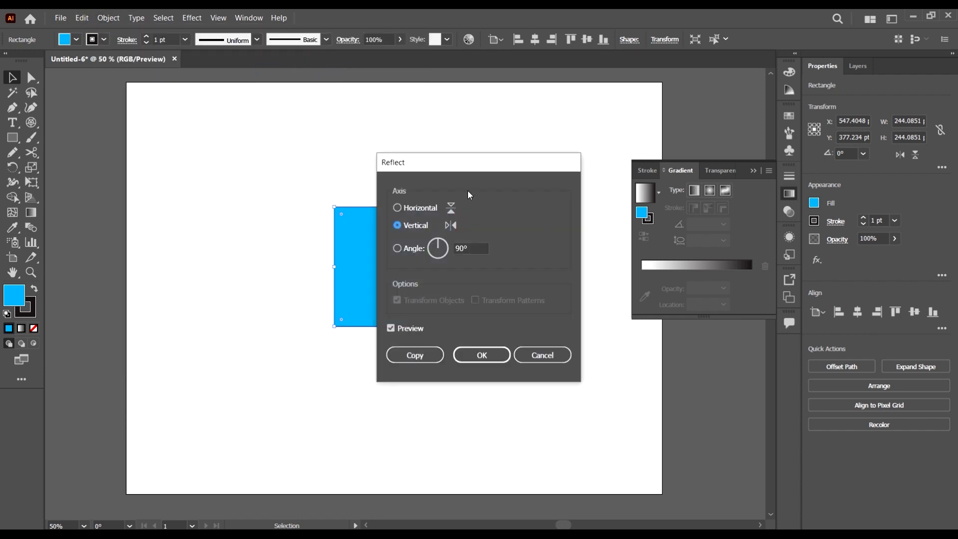
{"action": "left_click_drag", "start_coordinate": [482, 171], "coordinate": [719, 171]}
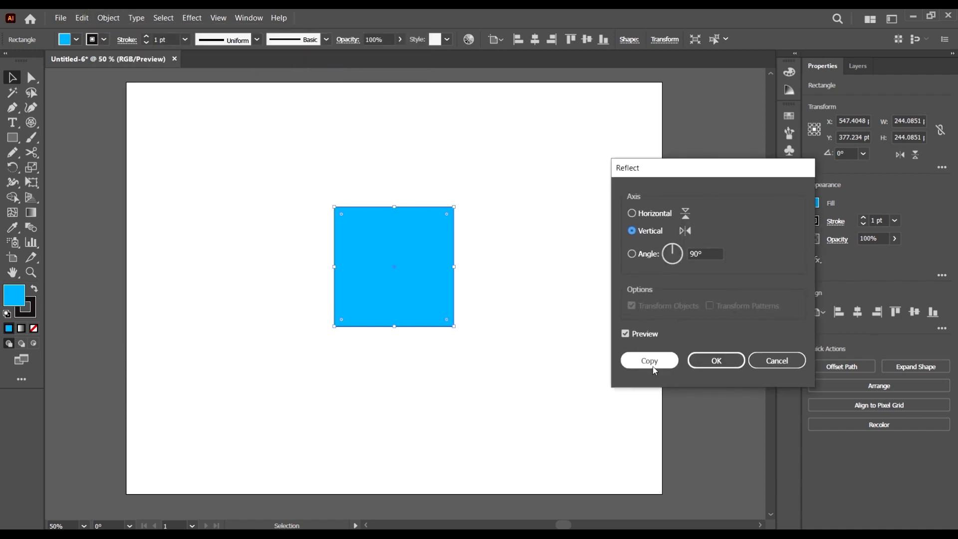
{"action": "left_click", "coordinate": [778, 360]}
- Draw a closed triangle about 127 by 282 pt with the Pen tool beside the square, its tip pointing right
{"action": "left_click", "coordinate": [12, 108]}
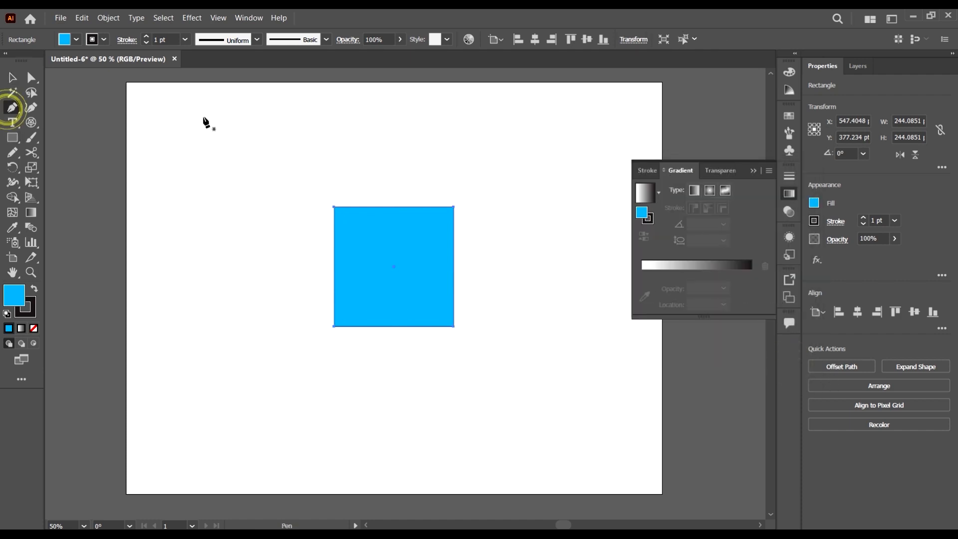
{"action": "left_click", "coordinate": [202, 116]}
{"action": "left_click", "coordinate": [204, 255]}
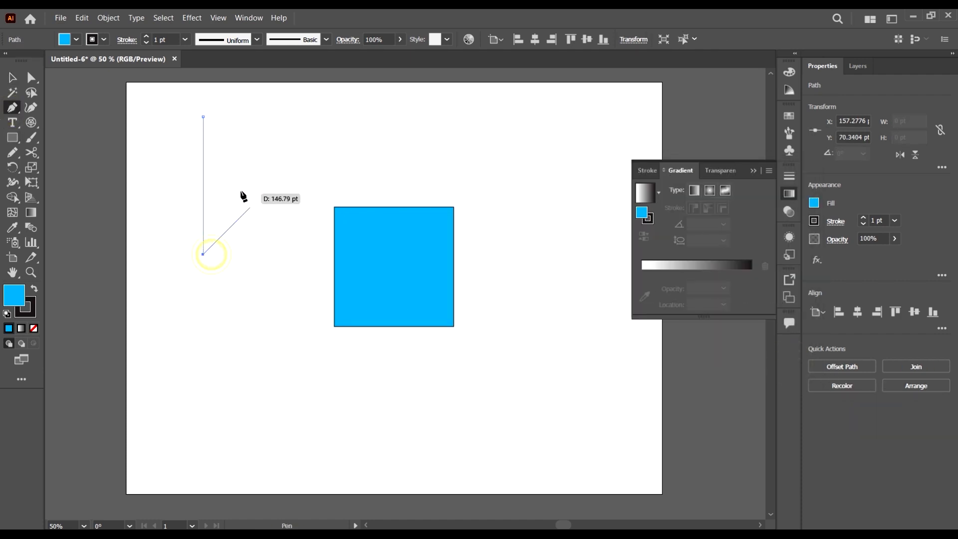
{"action": "left_click", "coordinate": [265, 160]}
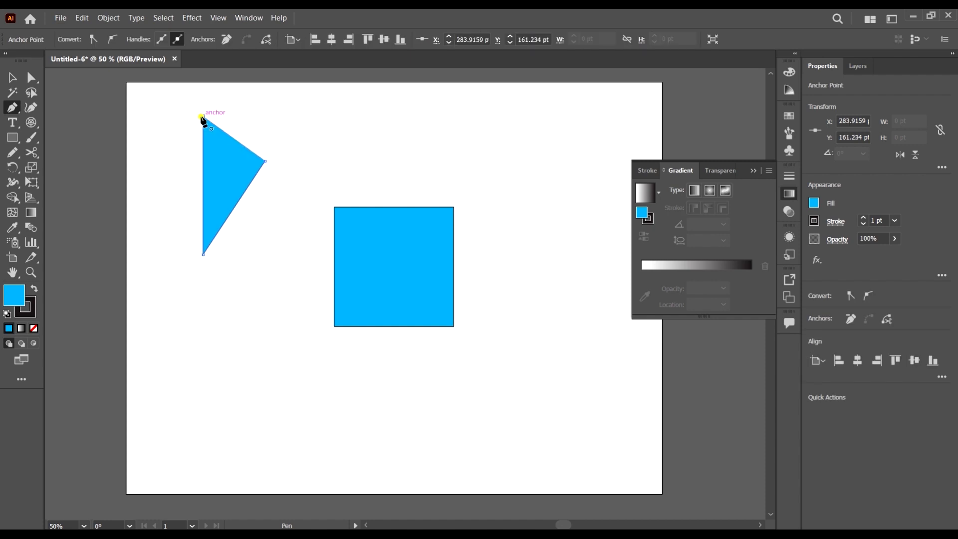
{"action": "left_click", "coordinate": [203, 116]}
{"action": "key", "text": "v"}
- Apply the white-to-black linear gradient to the triangle's fill and move it to about X 171 pt, Y 225 pt
{"action": "left_click", "coordinate": [734, 262]}
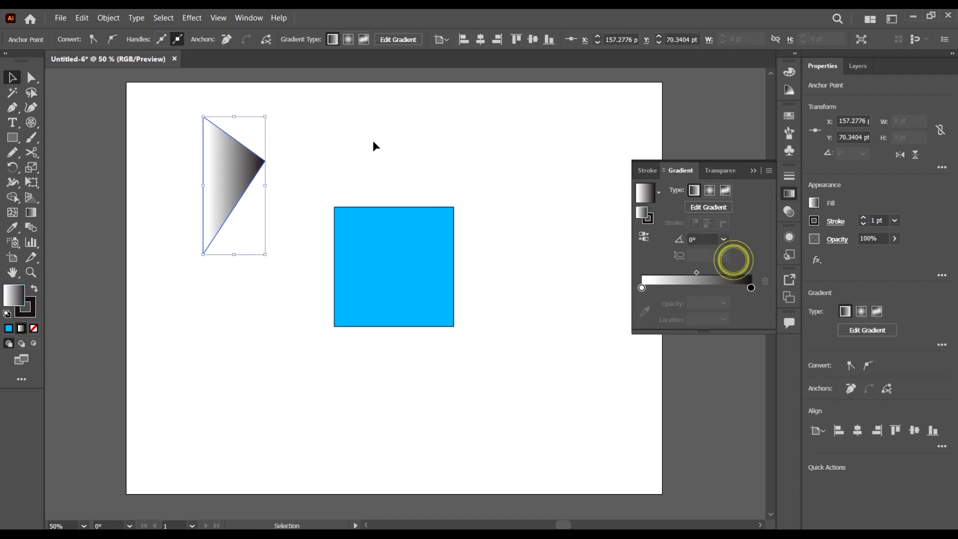
{"action": "left_click", "coordinate": [423, 135]}
{"action": "left_click", "coordinate": [241, 171]}
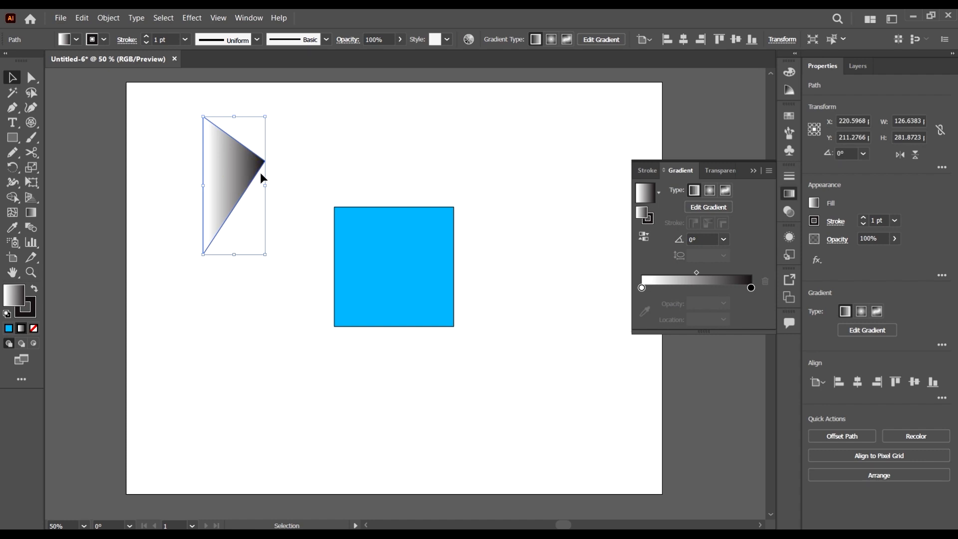
{"action": "left_click_drag", "start_coordinate": [260, 176], "coordinate": [239, 190]}
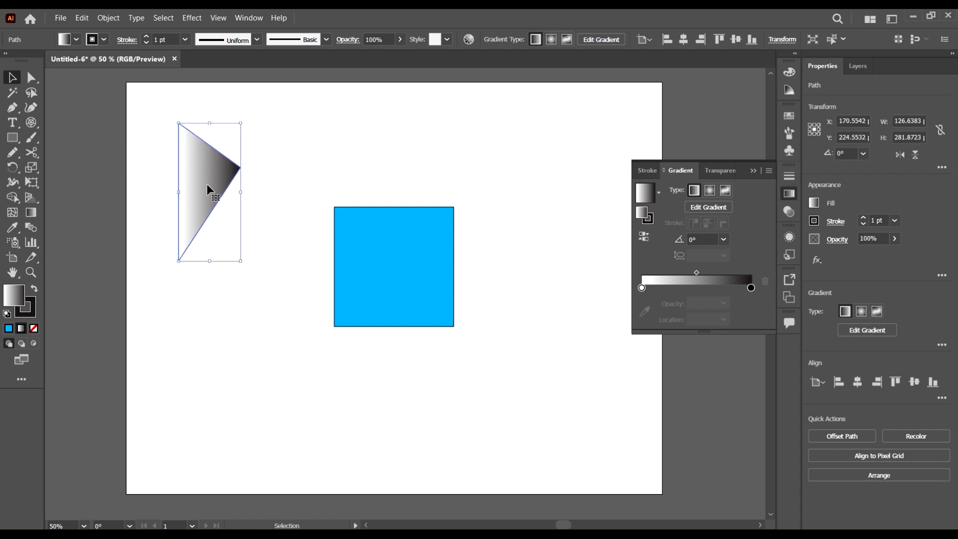
- Create a reflected copy of the gradient triangle across the vertical axis
{"action": "left_click", "coordinate": [104, 18]}
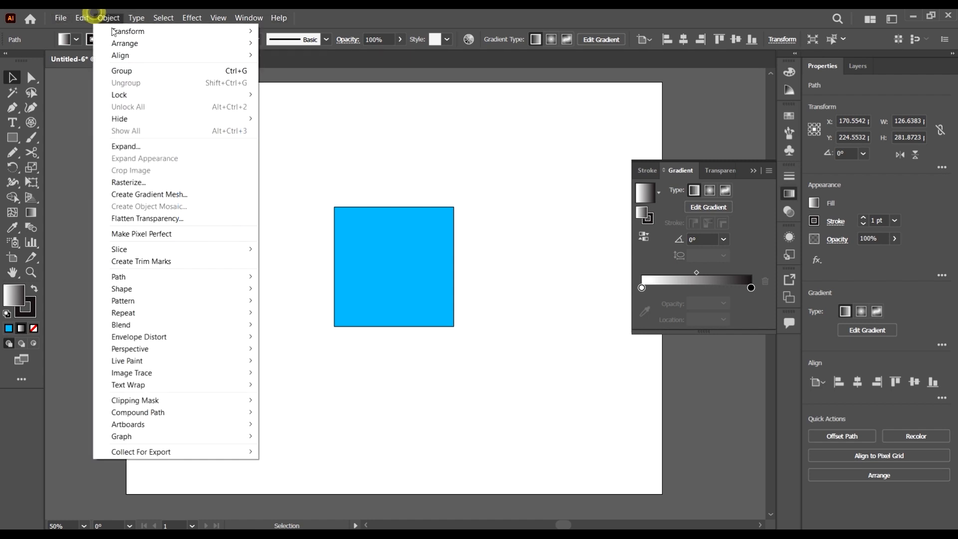
{"action": "mouse_move", "coordinate": [150, 32]}
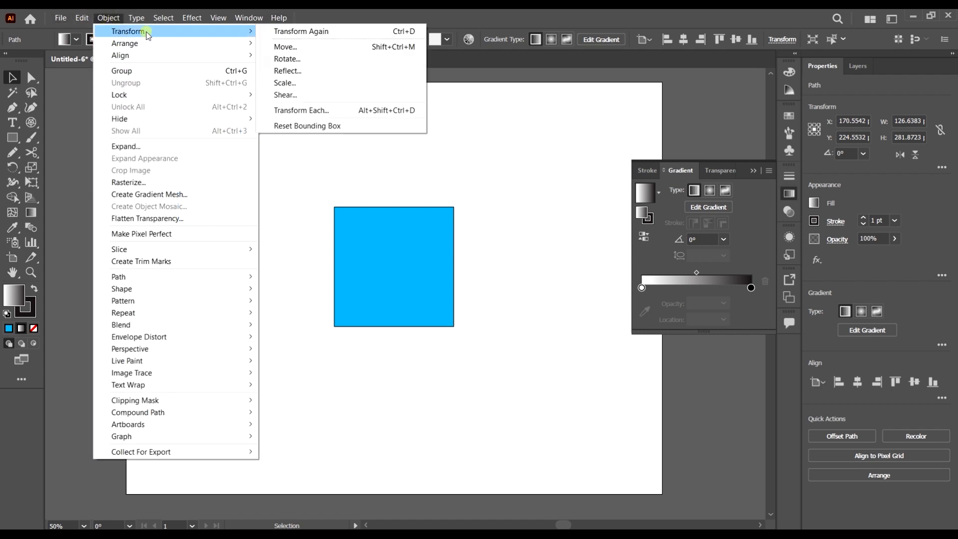
{"action": "left_click", "coordinate": [312, 70]}
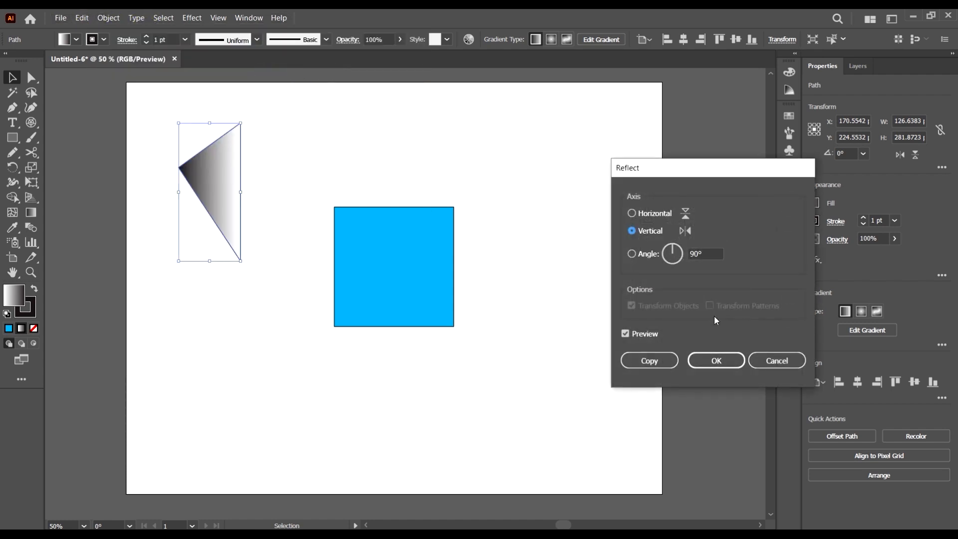
{"action": "left_click", "coordinate": [650, 360]}
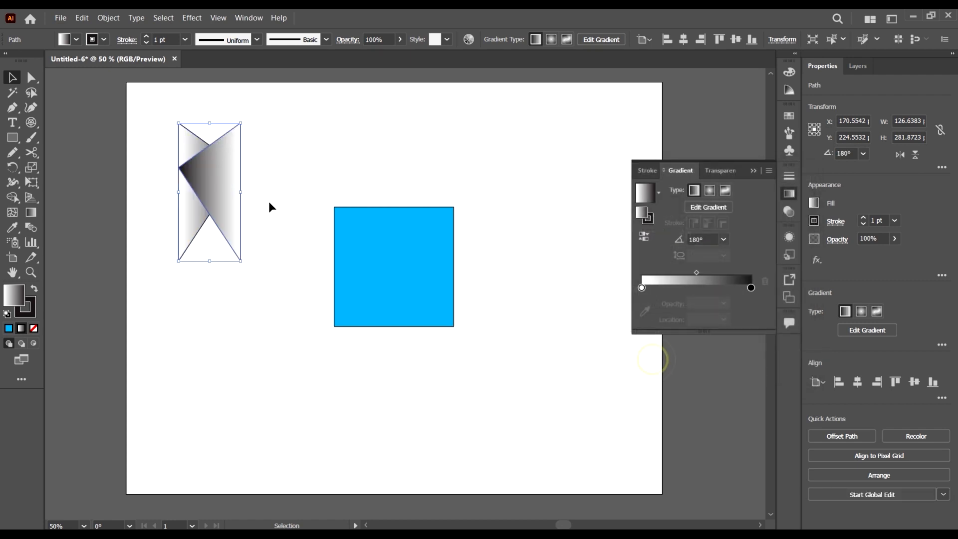
- Move the reflected triangle horizontally to about X 299 pt so its tip meets the original triangle's tip
{"action": "left_click", "coordinate": [256, 112]}
{"action": "scroll", "coordinate": [159, 149], "scroll_direction": "up", "scroll_amount": 3}
{"action": "left_click", "coordinate": [254, 119]}
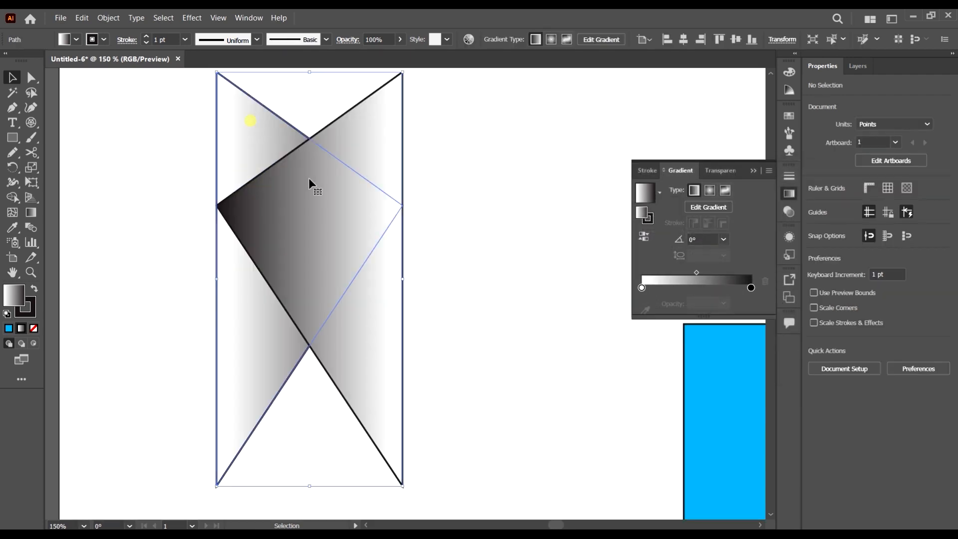
{"action": "left_click_drag", "start_coordinate": [309, 215], "coordinate": [508, 244]}
- Delete both gradient triangles from the artboard, leaving the blue square in place
{"action": "scroll", "coordinate": [344, 239], "scroll_direction": "down", "scroll_amount": 4}
{"action": "left_click_drag", "start_coordinate": [373, 321], "coordinate": [301, 165]}
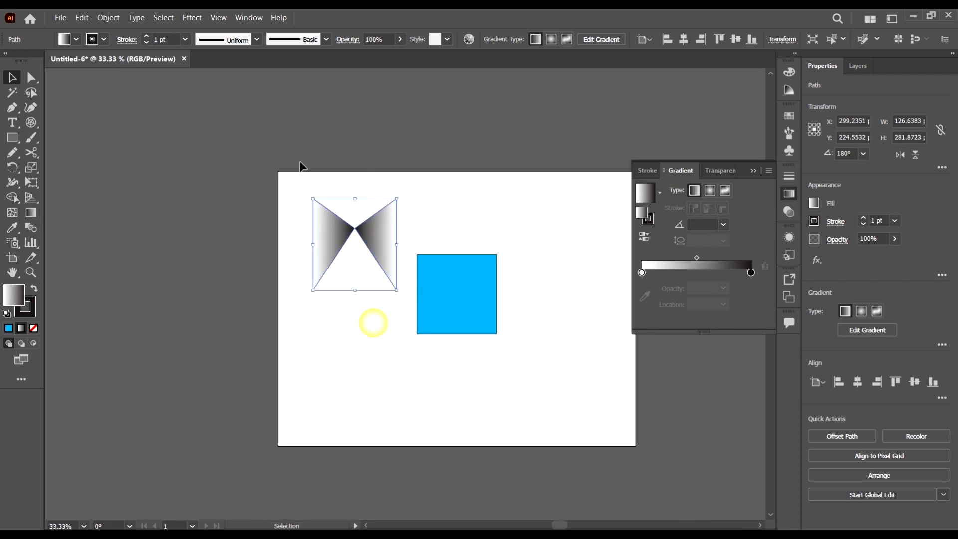
{"action": "key", "text": "Delete"}
{"action": "scroll", "coordinate": [381, 235], "scroll_direction": "up", "scroll_amount": 1}
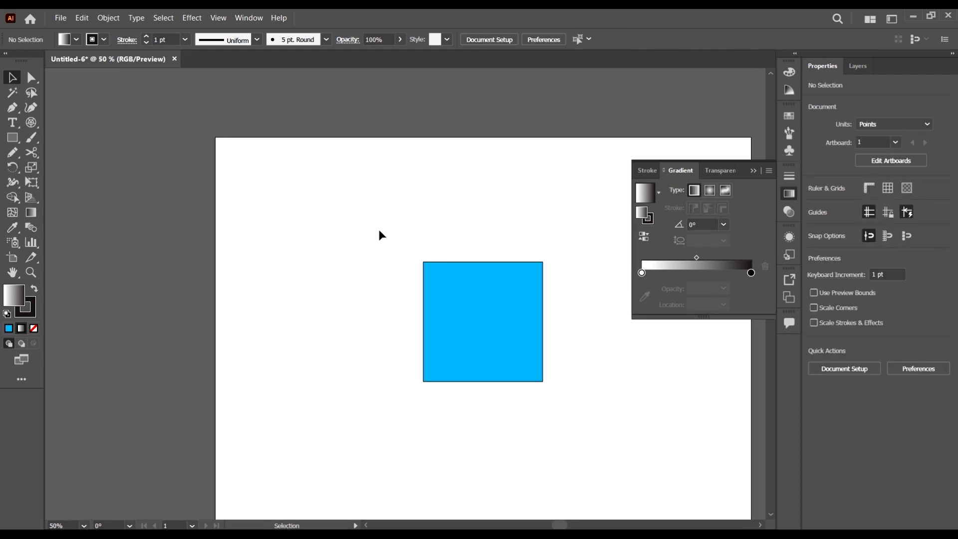
- Select the blue square and preview a uniform scale of 127% with the Scale command
{"action": "left_click", "coordinate": [109, 18]}
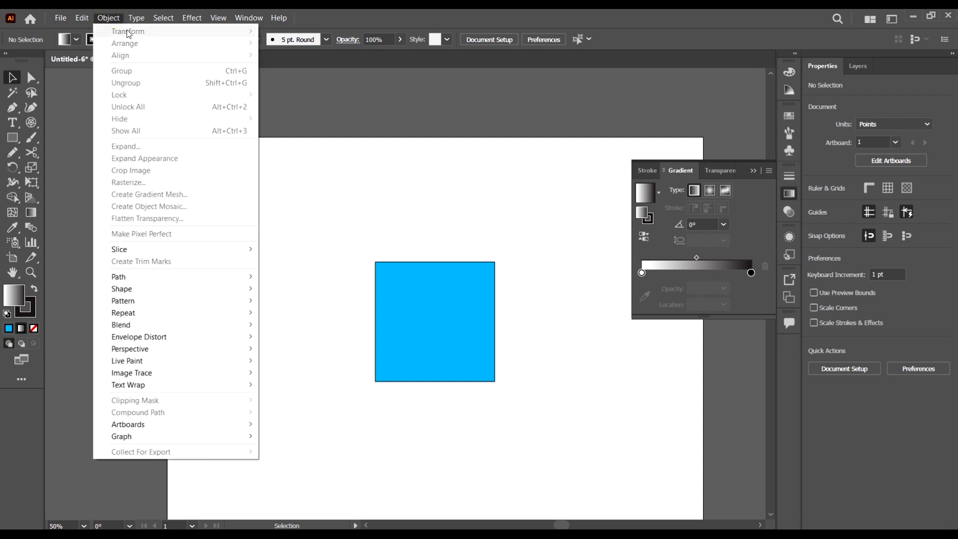
{"action": "key", "text": "Escape"}
{"action": "left_click", "coordinate": [456, 295]}
{"action": "left_click", "coordinate": [106, 17]}
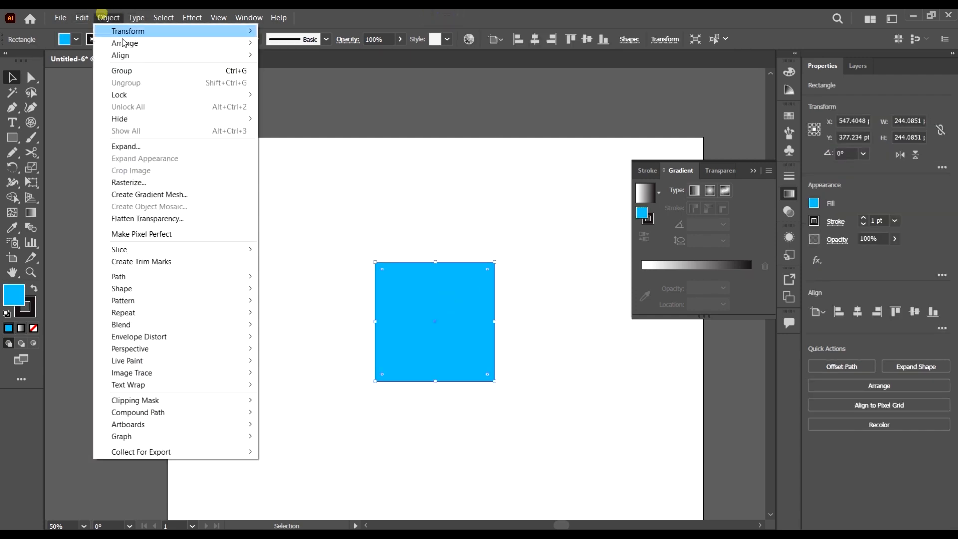
{"action": "mouse_move", "coordinate": [144, 31]}
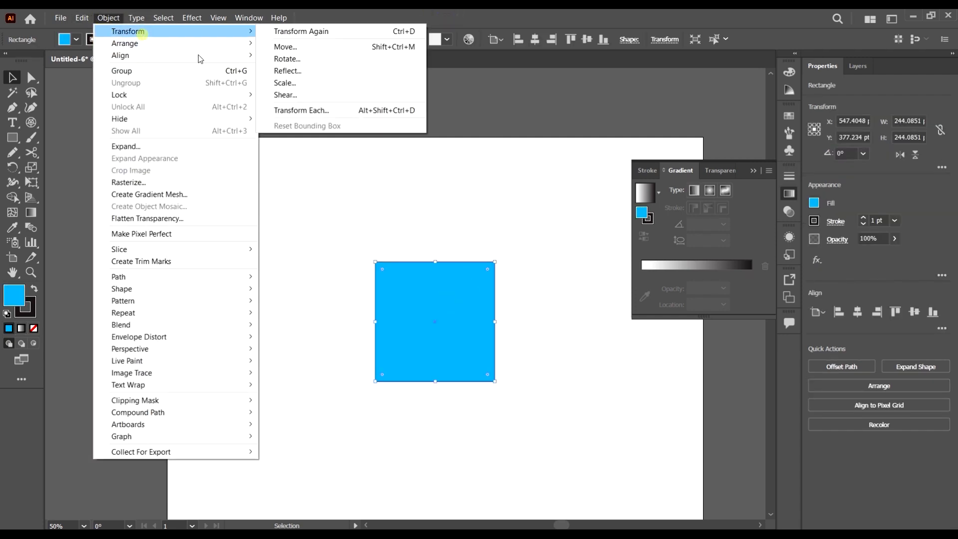
{"action": "left_click", "coordinate": [330, 84]}
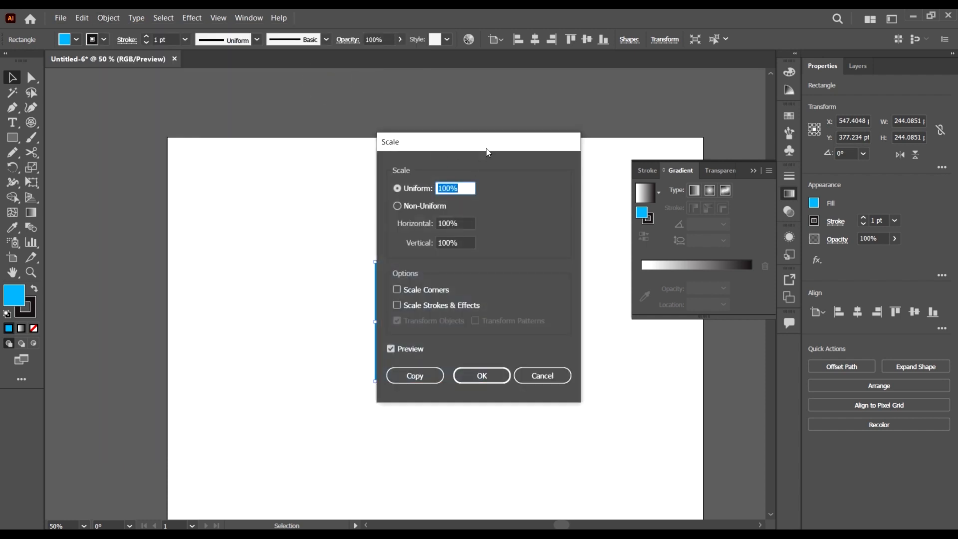
{"action": "left_click_drag", "start_coordinate": [499, 138], "coordinate": [729, 112]}
{"action": "type", "text": "127"}
{"action": "key", "text": "Tab"}
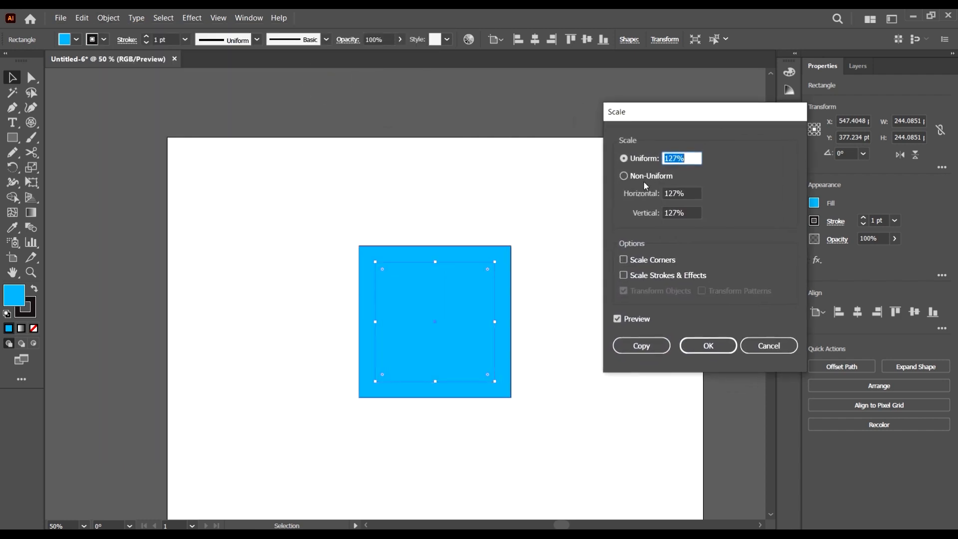
- Compare the uniform and non-uniform scale options and adjust the square's uniform scale to 138%
{"action": "left_click", "coordinate": [625, 176]}
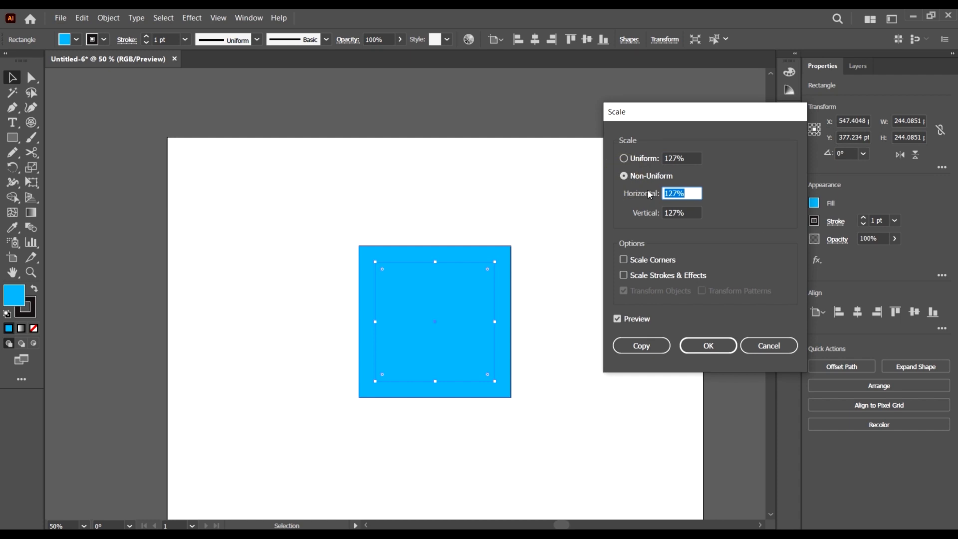
{"action": "left_click", "coordinate": [624, 158]}
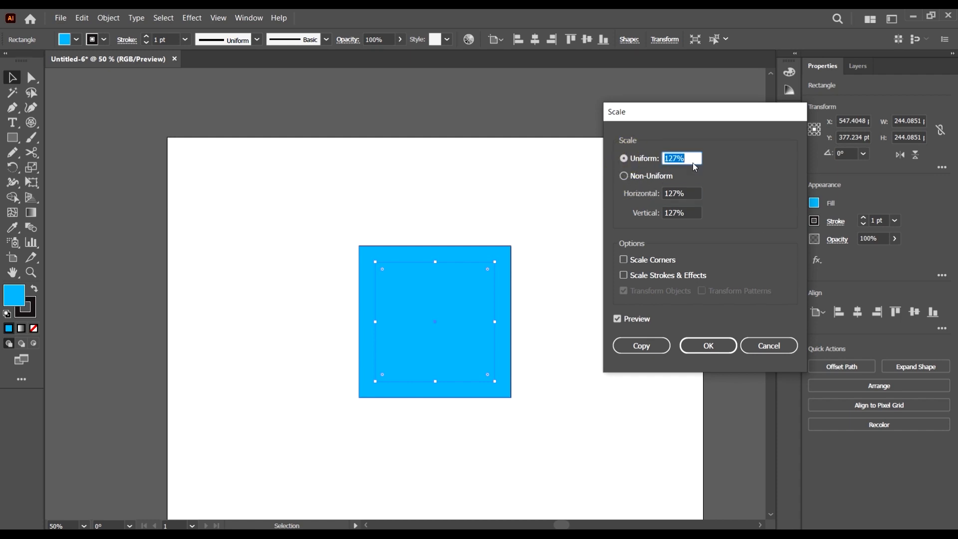
{"action": "key", "text": "Down"}
{"action": "key", "text": "Down"}
{"action": "key", "text": "Down"}
{"action": "key", "text": "Down"}
{"action": "key", "text": "Down"}
{"action": "key", "text": "Down"}
{"action": "key", "text": "Down"}
{"action": "key", "text": "Down"}
{"action": "key", "text": "Down"}
{"action": "key", "text": "Down"}
{"action": "key", "text": "Down"}
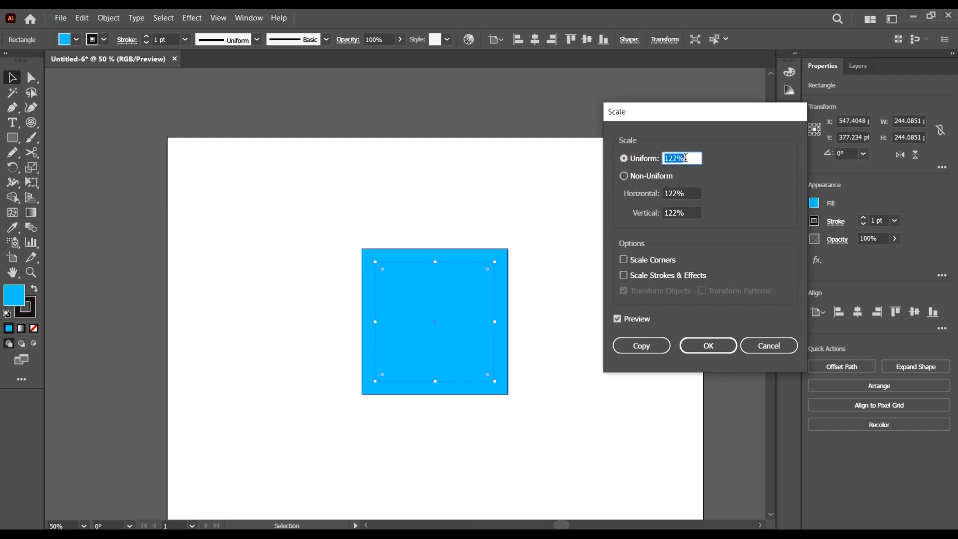
{"action": "key", "text": "Up"}
{"action": "key", "text": "Up"}
{"action": "key", "text": "Up"}
{"action": "key", "text": "Up"}
{"action": "key", "text": "Up"}
{"action": "key", "text": "Up"}
{"action": "key", "text": "Up"}
{"action": "key", "text": "Up"}
{"action": "key", "text": "Up"}
{"action": "key", "text": "Up"}
{"action": "key", "text": "Up"}
{"action": "key", "text": "Up"}
{"action": "key", "text": "Up"}
{"action": "key", "text": "Up"}
{"action": "key", "text": "Up"}
{"action": "key", "text": "Up"}
{"action": "key", "text": "Up"}
{"action": "key", "text": "Up"}
{"action": "key", "text": "Up"}
{"action": "key", "text": "Up"}
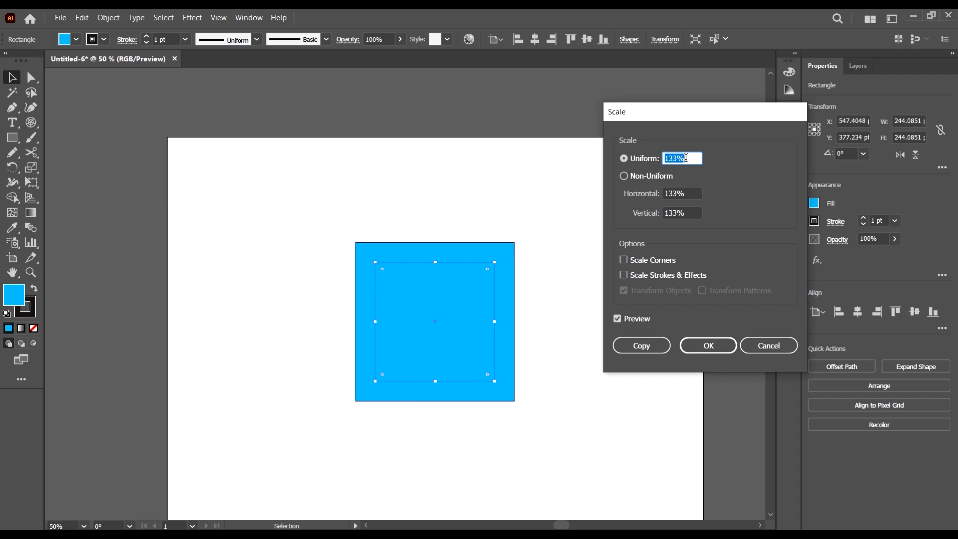
- Switch the square's scaling to non-uniform and raise the horizontal scale to 169%
{"action": "left_click", "coordinate": [624, 176]}
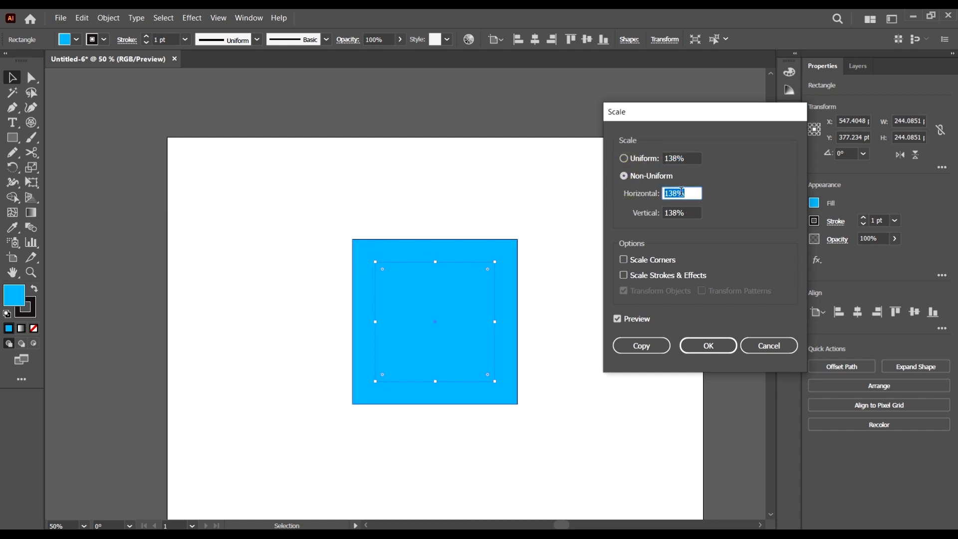
{"action": "key", "text": "Up"}
{"action": "key", "text": "Up"}
{"action": "key", "text": "Up"}
{"action": "key", "text": "Up"}
{"action": "key", "text": "Up"}
{"action": "key", "text": "Up"}
{"action": "key", "text": "Up"}
{"action": "key", "text": "Up"}
{"action": "key", "text": "Up"}
{"action": "key", "text": "Up"}
{"action": "key", "text": "Up"}
{"action": "key", "text": "Up"}
{"action": "key", "text": "Up"}
{"action": "key", "text": "Up"}
{"action": "key", "text": "Up"}
{"action": "key", "text": "Up"}
{"action": "key", "text": "Up"}
{"action": "key", "text": "Up"}
{"action": "key", "text": "Up"}
{"action": "key", "text": "Up"}
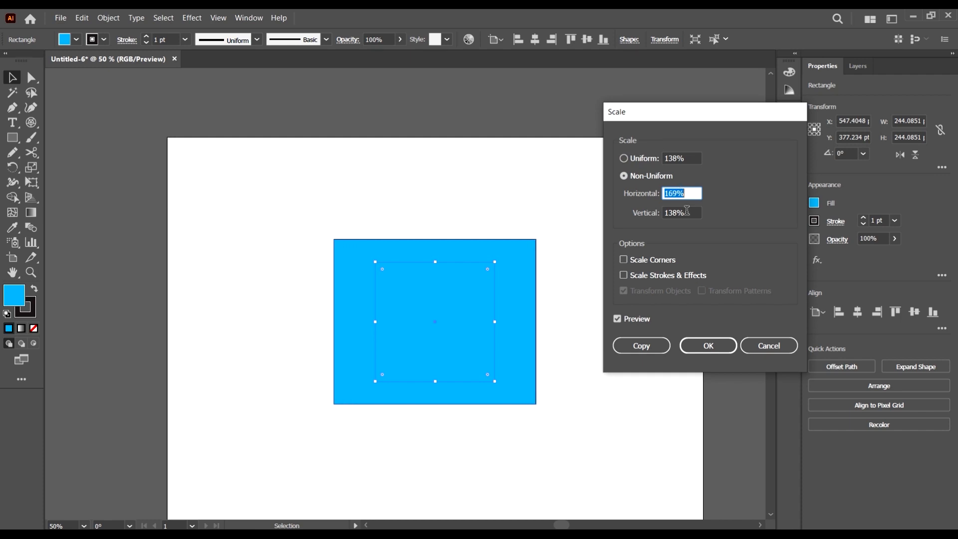
- Lower the square's vertical scale to 116% in the preview and discard the scaling
{"action": "left_click", "coordinate": [687, 212]}
{"action": "key", "text": "Down"}
{"action": "key", "text": "Down"}
{"action": "key", "text": "Down"}
{"action": "key", "text": "Down"}
{"action": "key", "text": "Down"}
{"action": "key", "text": "Down"}
{"action": "key", "text": "Down"}
{"action": "key", "text": "Down"}
{"action": "key", "text": "Down"}
{"action": "key", "text": "Down"}
{"action": "key", "text": "Down"}
{"action": "key", "text": "Down"}
{"action": "key", "text": "Down"}
{"action": "key", "text": "Down"}
{"action": "key", "text": "Down"}
{"action": "key", "text": "Down"}
{"action": "key", "text": "Down"}
{"action": "key", "text": "Down"}
{"action": "key", "text": "Down"}
{"action": "key", "text": "Down"}
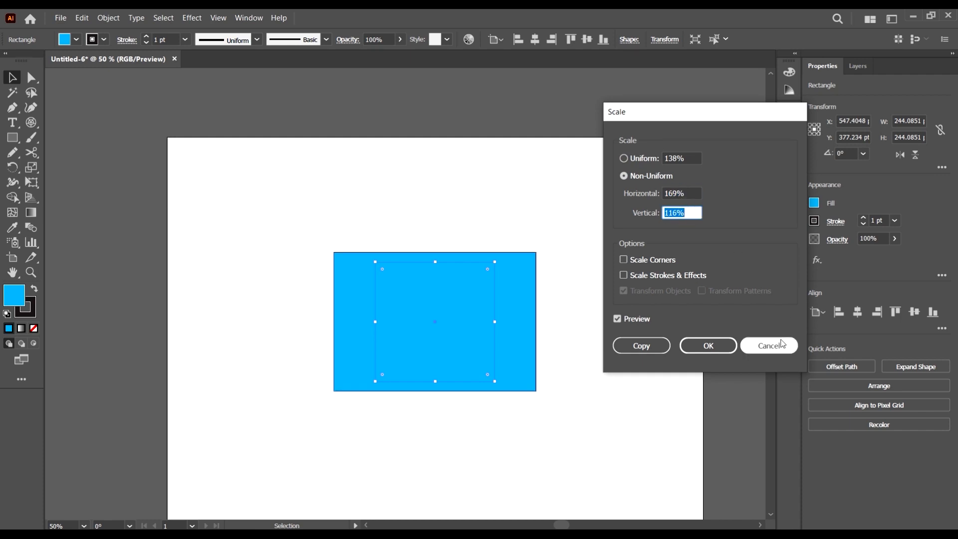
{"action": "left_click", "coordinate": [769, 346]}
- Preview a 140° shear of the square along the horizontal axis and discard it
{"action": "left_click", "coordinate": [108, 17]}
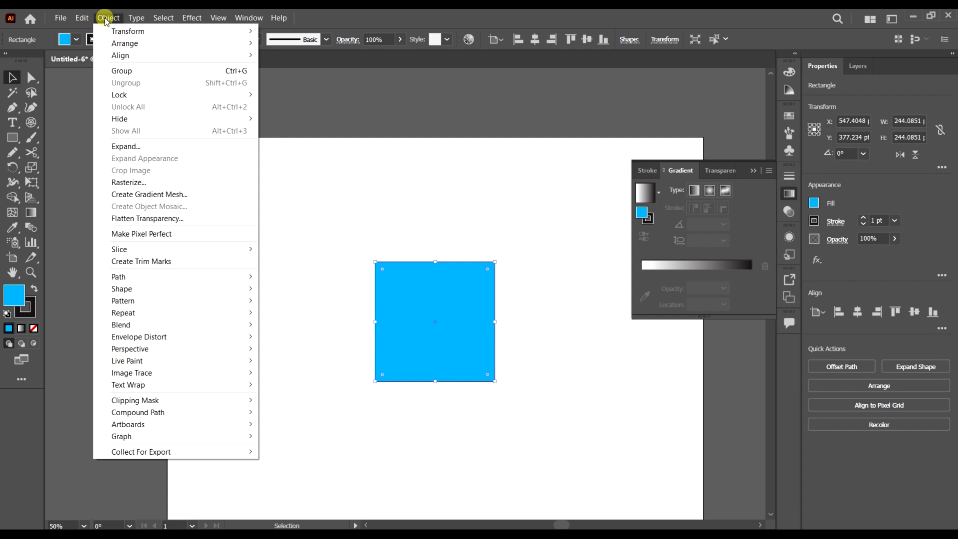
{"action": "left_click", "coordinate": [130, 44]}
{"action": "mouse_move", "coordinate": [150, 31]}
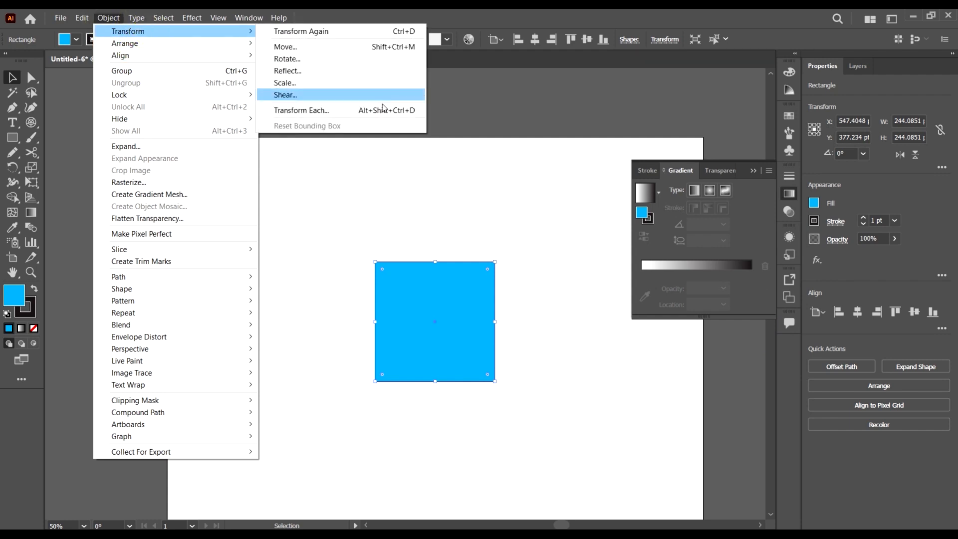
{"action": "left_click", "coordinate": [326, 95]}
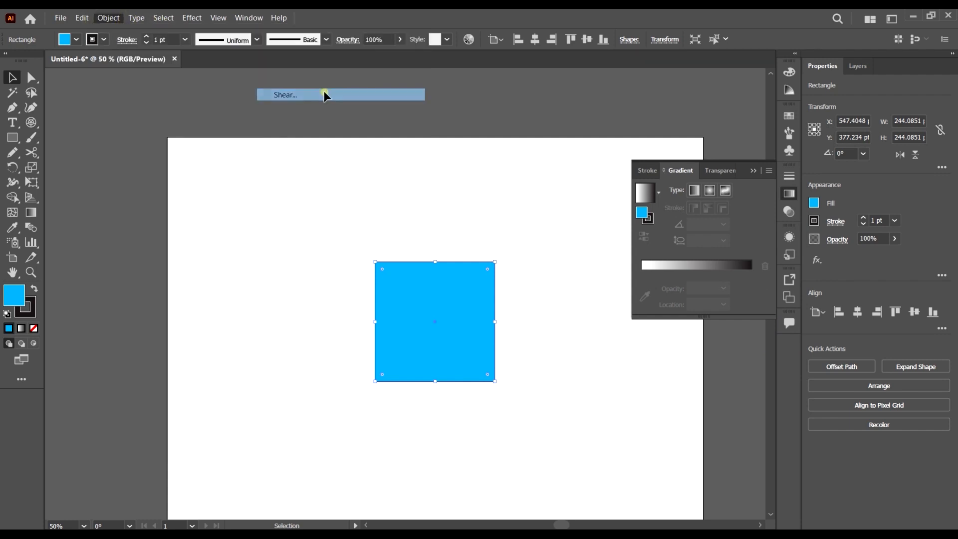
{"action": "left_click_drag", "start_coordinate": [472, 156], "coordinate": [725, 148]}
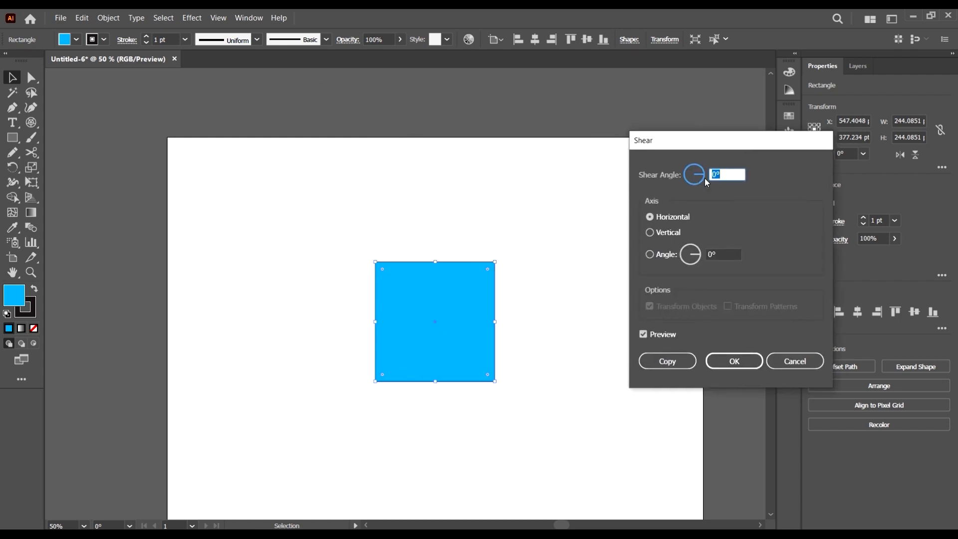
{"action": "left_click_drag", "start_coordinate": [707, 182], "coordinate": [688, 169]}
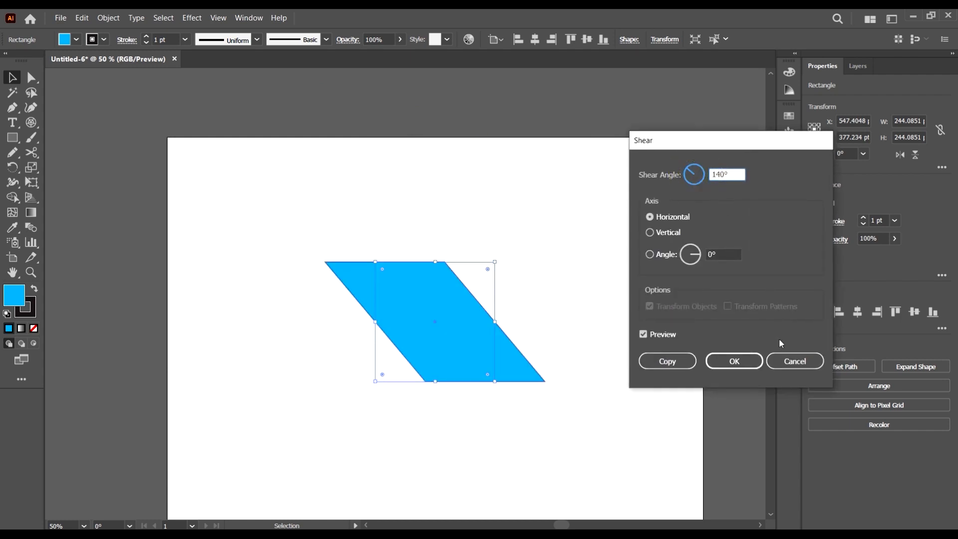
{"action": "left_click", "coordinate": [793, 361]}
- Apply Transform Each to the square: scale 156% horizontally and 38% vertically, move 58 pt horizontally and 49 pt vertically, rotate 15°
{"action": "left_click", "coordinate": [108, 18]}
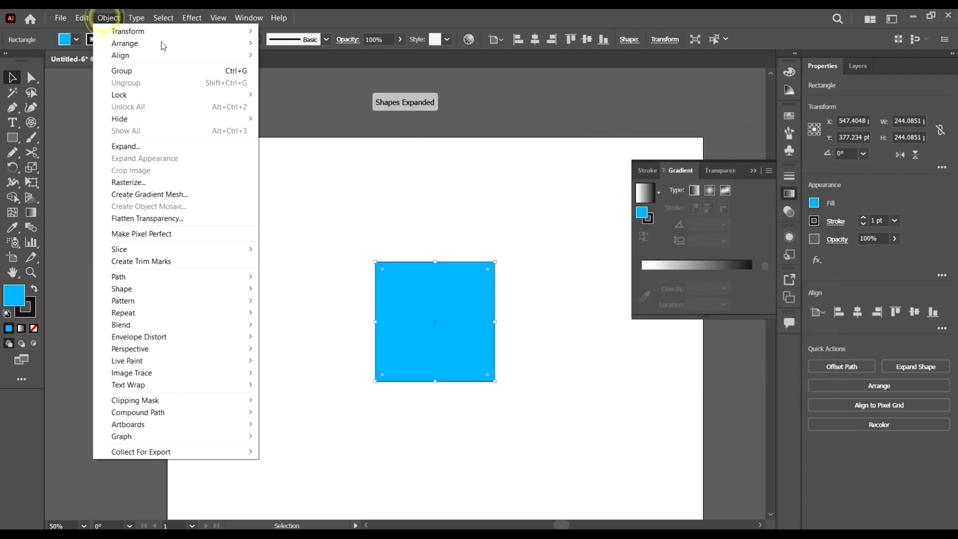
{"action": "mouse_move", "coordinate": [164, 31]}
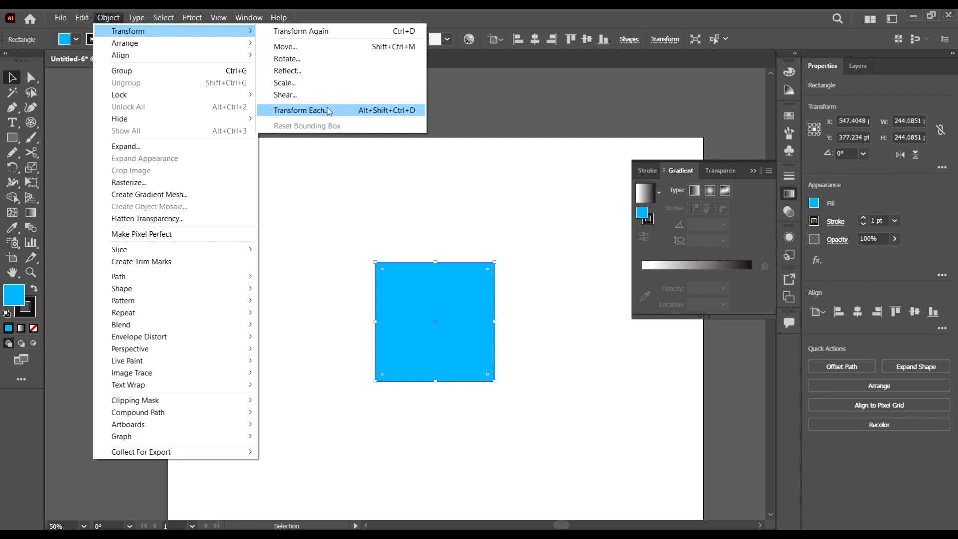
{"action": "left_click", "coordinate": [328, 110]}
{"action": "left_click_drag", "start_coordinate": [671, 78], "coordinate": [728, 76]}
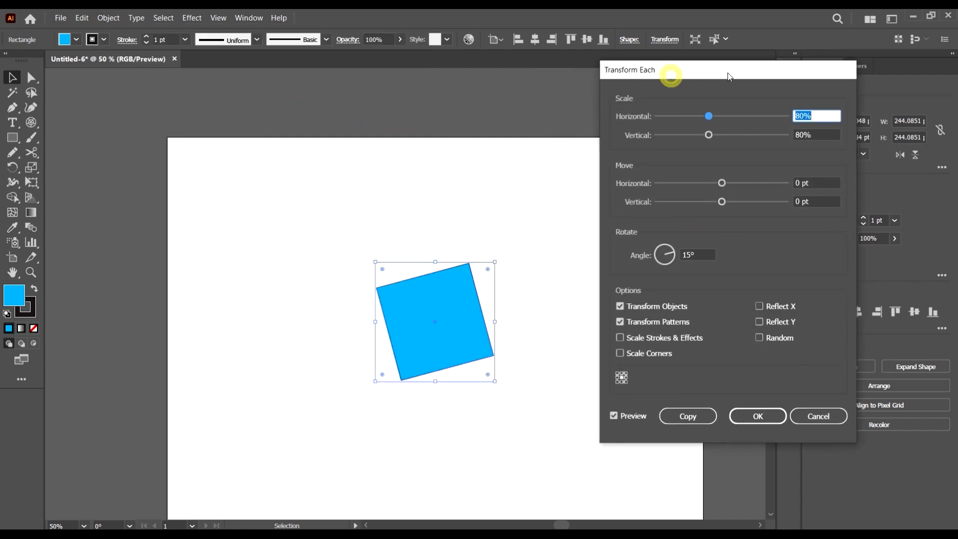
{"action": "left_click_drag", "start_coordinate": [709, 118], "coordinate": [724, 135]}
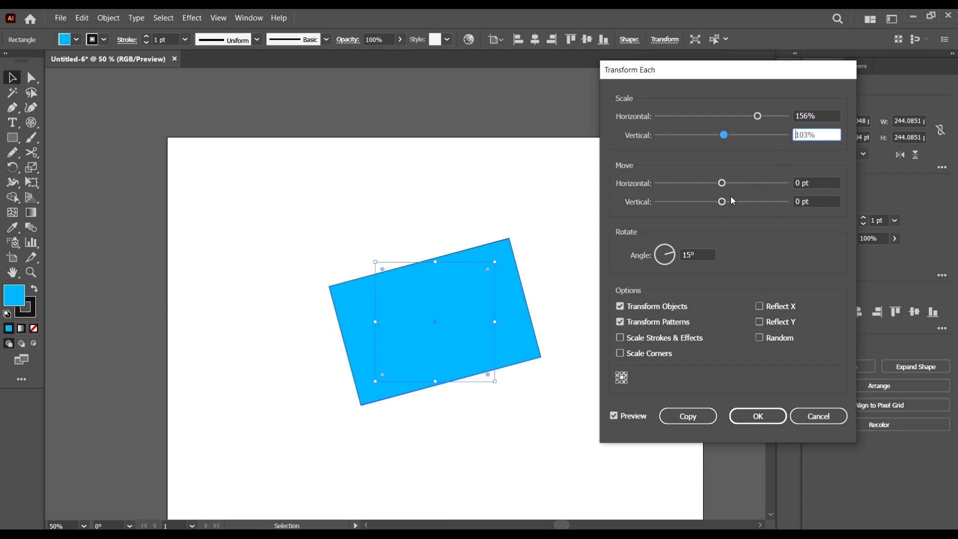
{"action": "left_click_drag", "start_coordinate": [744, 131], "coordinate": [705, 134]}
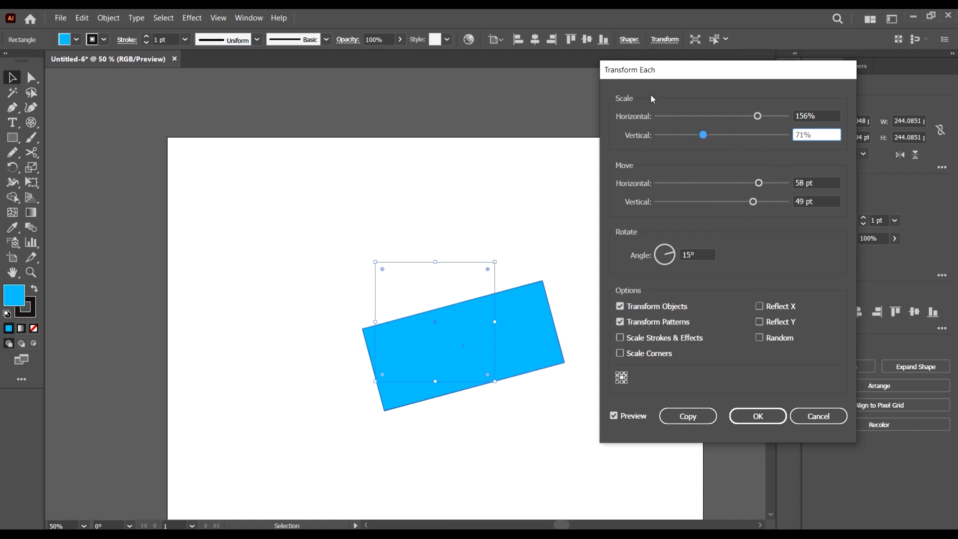
{"action": "mouse_move", "coordinate": [669, 69]}
{"action": "left_mouse_down"}
{"action": "mouse_move", "coordinate": [677, 52]}
{"action": "mouse_move", "coordinate": [729, 34]}
{"action": "left_mouse_up"}
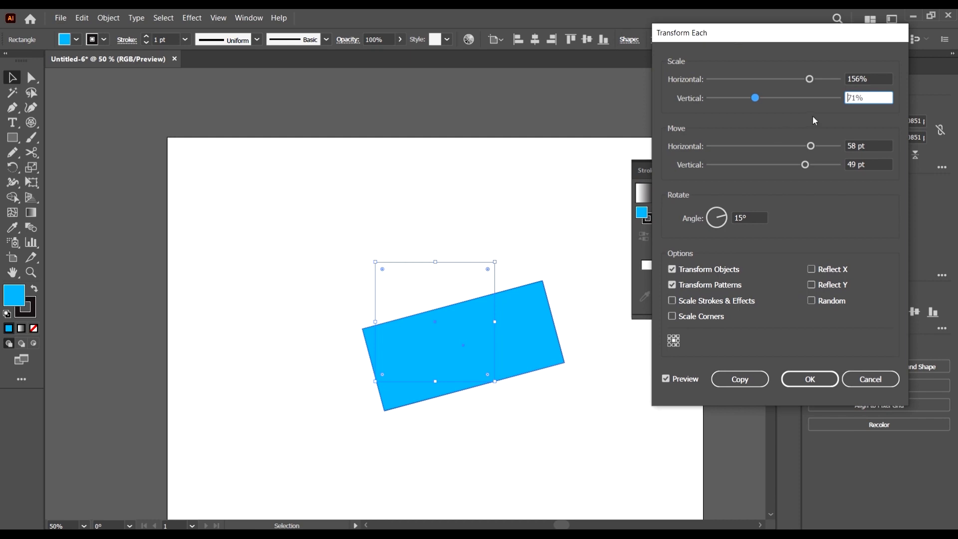
{"action": "left_click_drag", "start_coordinate": [798, 101], "coordinate": [734, 98]}
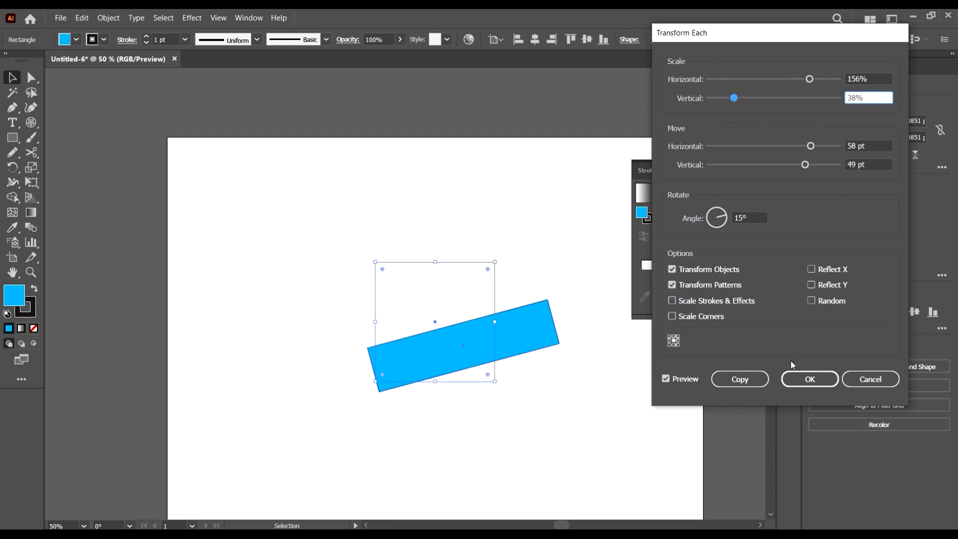
{"action": "left_click", "coordinate": [805, 380]}
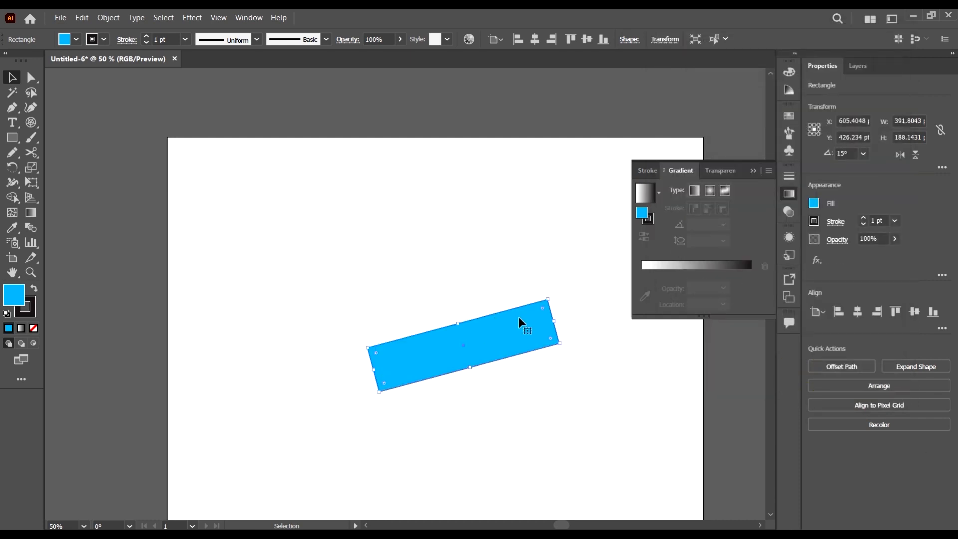
- Delete the rotated blue rectangle to clear the artboard
{"action": "scroll", "coordinate": [520, 326], "scroll_direction": "down", "scroll_amount": 3}
{"action": "scroll", "coordinate": [503, 260], "scroll_direction": "up", "scroll_amount": 2}
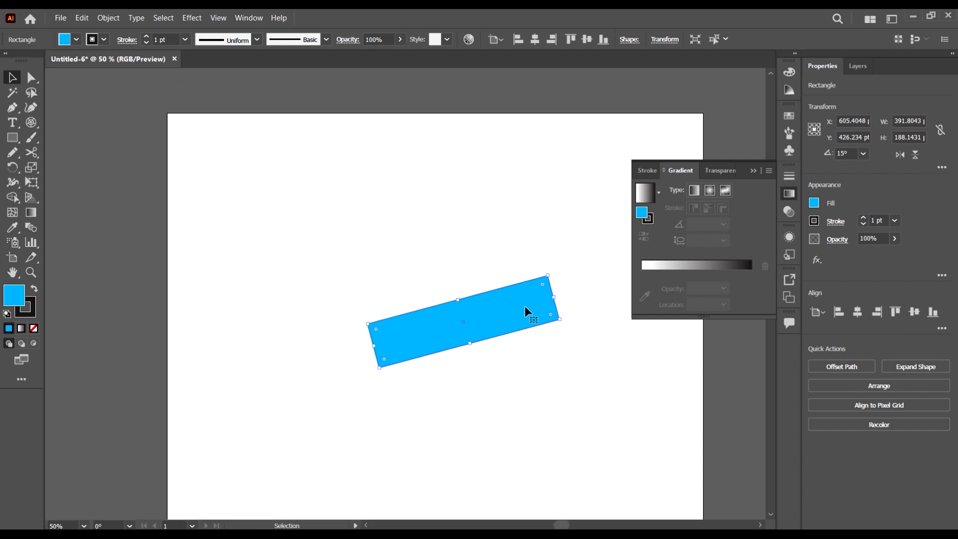
{"action": "key", "text": "Delete"}
{"action": "scroll", "coordinate": [456, 269], "scroll_direction": "down", "scroll_amount": 2}
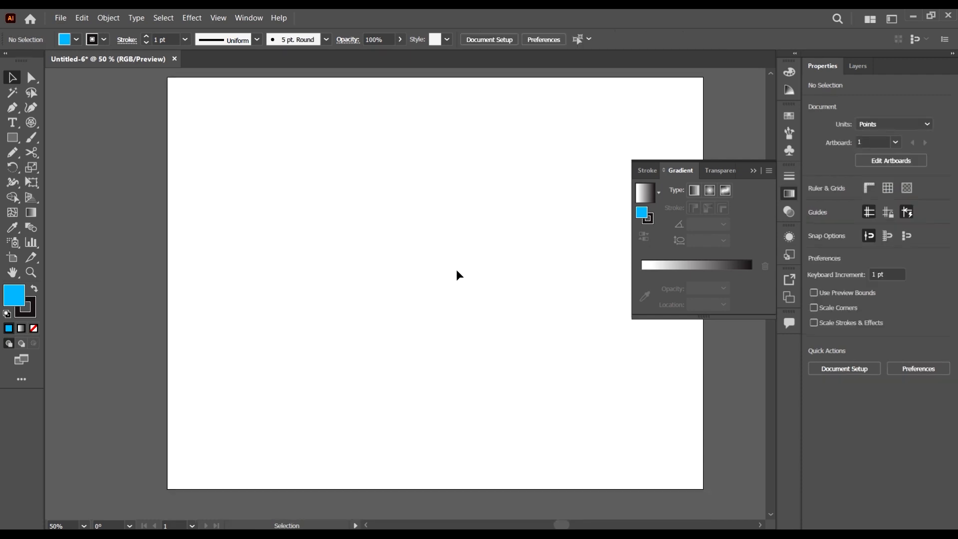
{"action": "scroll", "coordinate": [457, 258], "scroll_direction": "up", "scroll_amount": 1}
{"action": "scroll", "coordinate": [464, 254], "scroll_direction": "right", "scroll_amount": 1}
{"action": "scroll", "coordinate": [469, 250], "scroll_direction": "down", "scroll_amount": 1}
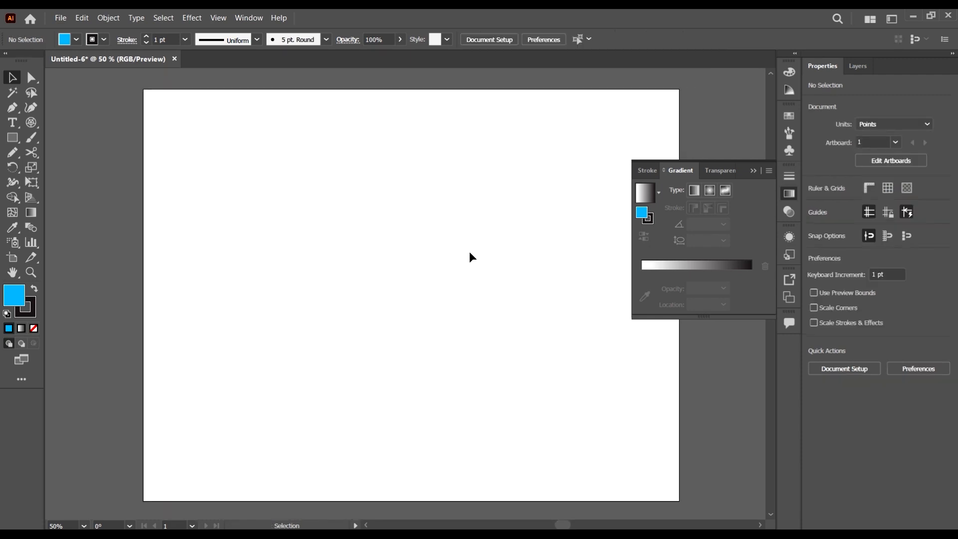
- Draw a blue 15-pointed star on the empty artboard with the Star tool
{"action": "left_click", "coordinate": [13, 139]}
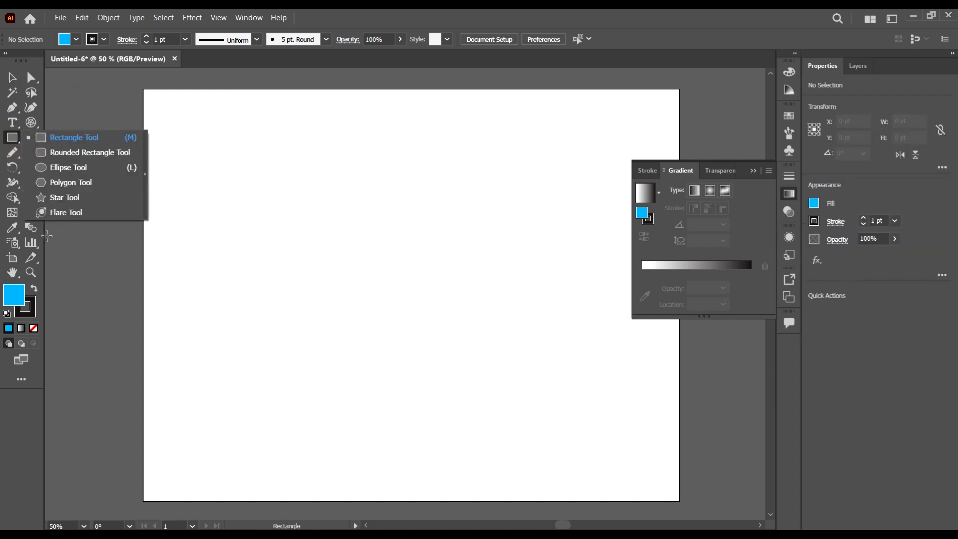
{"action": "left_click", "coordinate": [65, 197]}
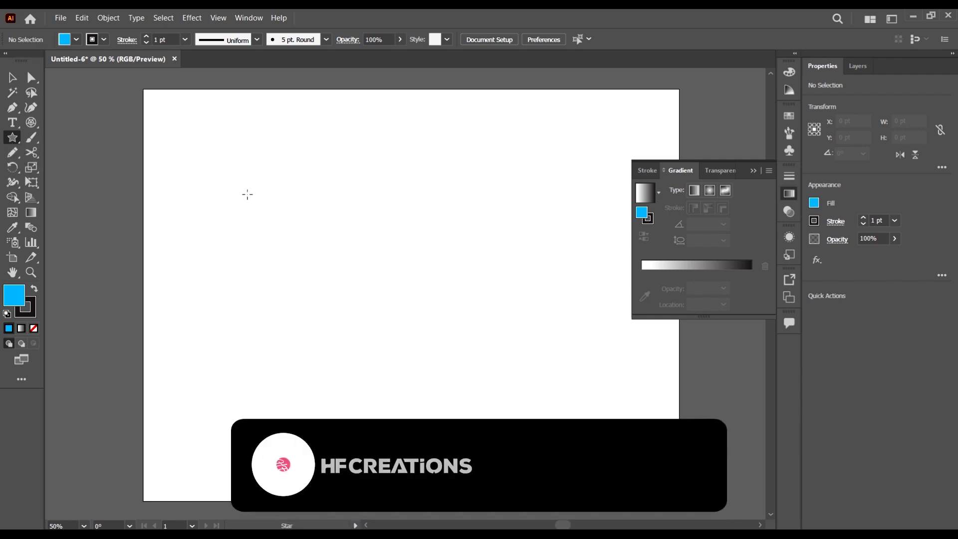
{"action": "mouse_move", "coordinate": [362, 216]}
{"action": "left_mouse_down"}
{"action": "mouse_move", "coordinate": [515, 340]}
{"action": "mouse_move", "coordinate": [479, 274]}
{"action": "mouse_move", "coordinate": [505, 306]}
{"action": "mouse_move", "coordinate": [509, 299]}
{"action": "left_mouse_up"}
- Enlarge the star to about 728 by 724 pt and centre it on the artboard
{"action": "left_click", "coordinate": [20, 81]}
{"action": "left_click_drag", "start_coordinate": [361, 192], "coordinate": [410, 279]}
{"action": "left_click_drag", "start_coordinate": [581, 126], "coordinate": [590, 118]}
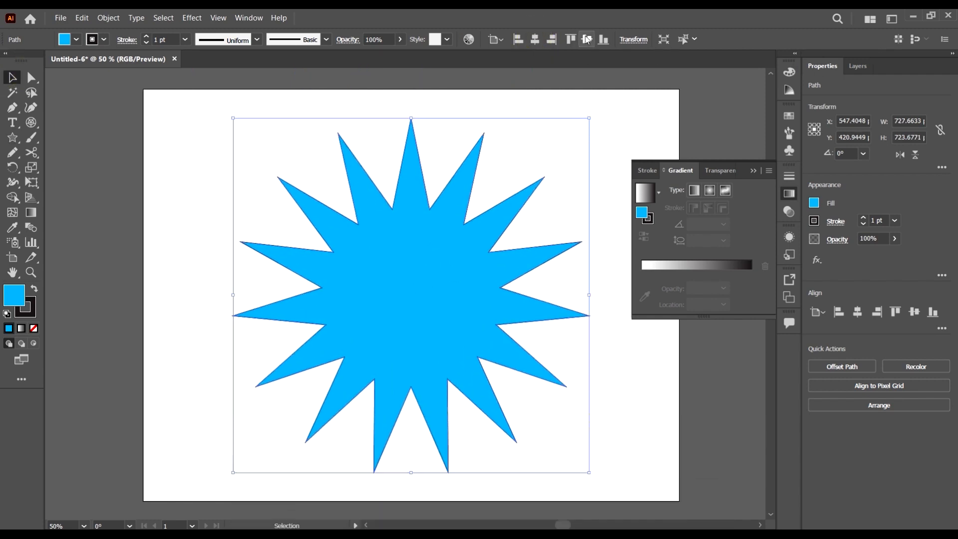
{"action": "left_click", "coordinate": [586, 106]}
- Set the star's stroke to None
{"action": "left_click", "coordinate": [446, 258]}
{"action": "left_click", "coordinate": [105, 40]}
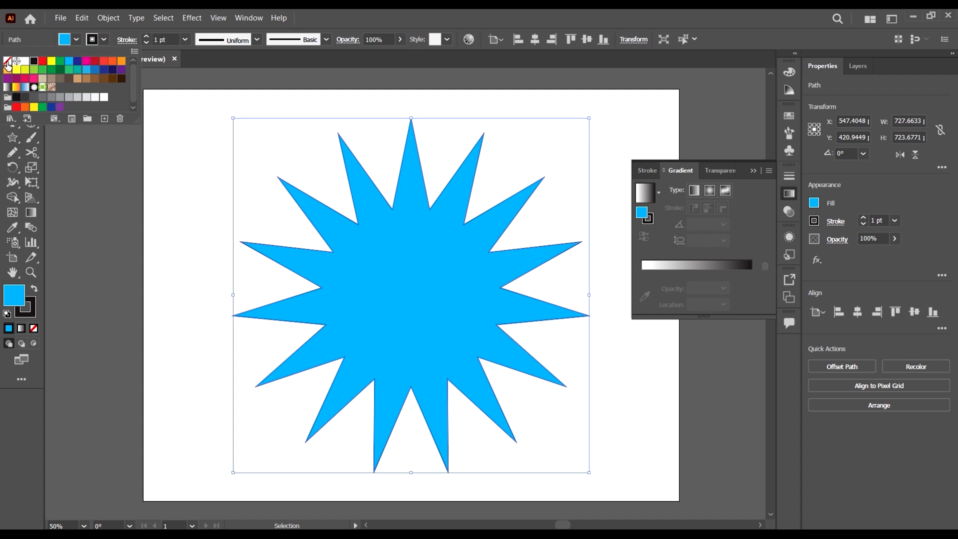
{"action": "left_click", "coordinate": [7, 61]}
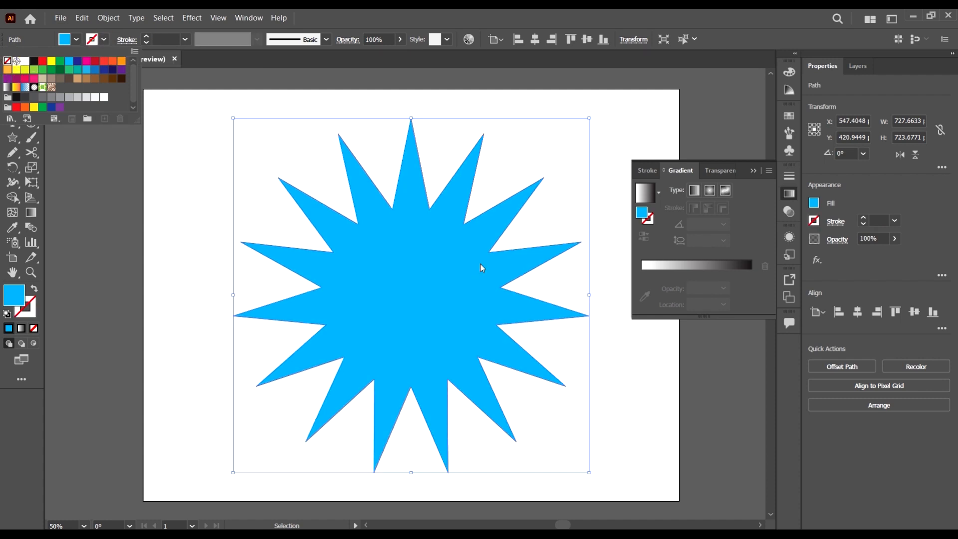
- Round all the tips and inner corners of the blue star with its live corner handles and deselect it
{"action": "left_click", "coordinate": [454, 275]}
{"action": "key", "text": "a"}
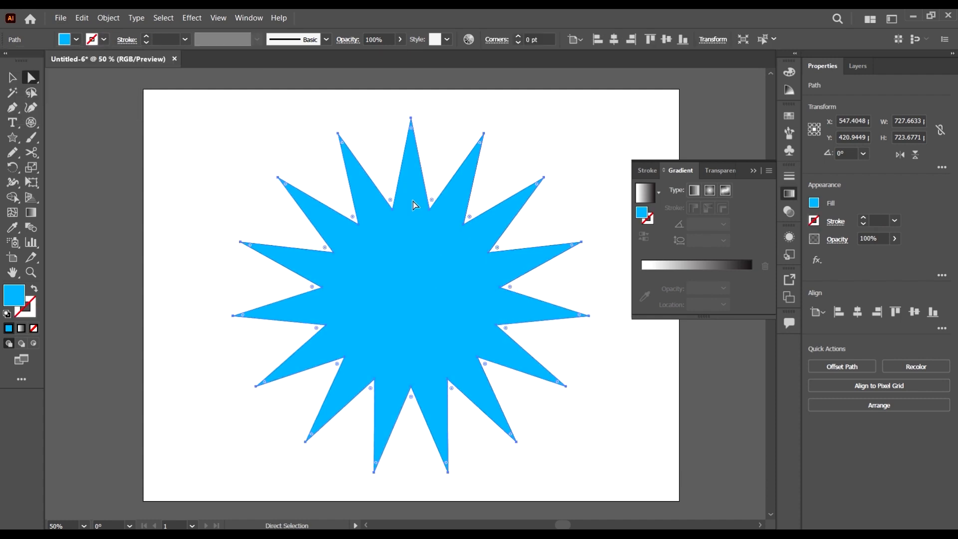
{"action": "left_click_drag", "start_coordinate": [389, 204], "coordinate": [404, 210]}
{"action": "mouse_move", "coordinate": [401, 206]}
{"action": "left_mouse_down"}
{"action": "mouse_move", "coordinate": [410, 196]}
{"action": "mouse_move", "coordinate": [417, 214]}
{"action": "mouse_move", "coordinate": [417, 200]}
{"action": "left_mouse_up"}
{"action": "left_click", "coordinate": [12, 78]}
{"action": "left_click", "coordinate": [232, 172]}
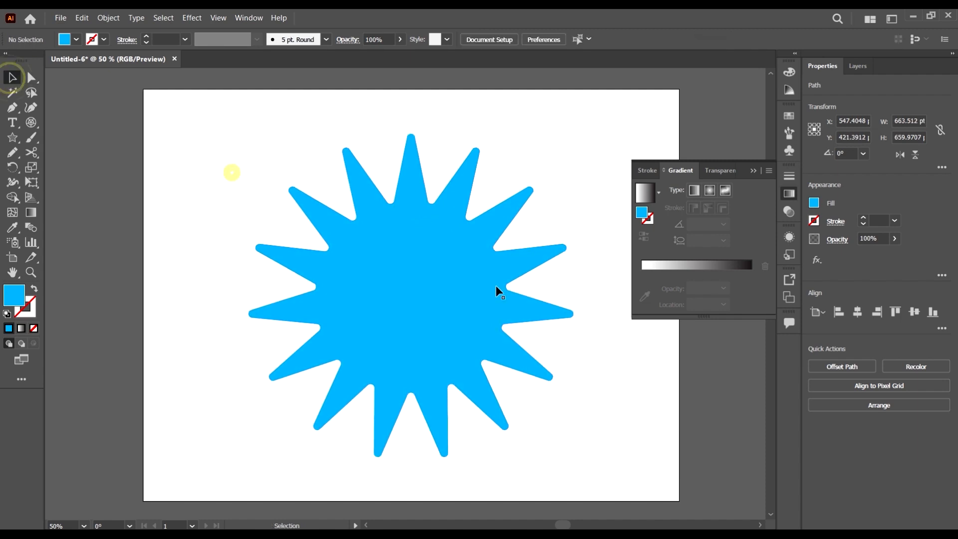
- Fill the rounded star with a white-to-black radial gradient
{"action": "left_click", "coordinate": [417, 266]}
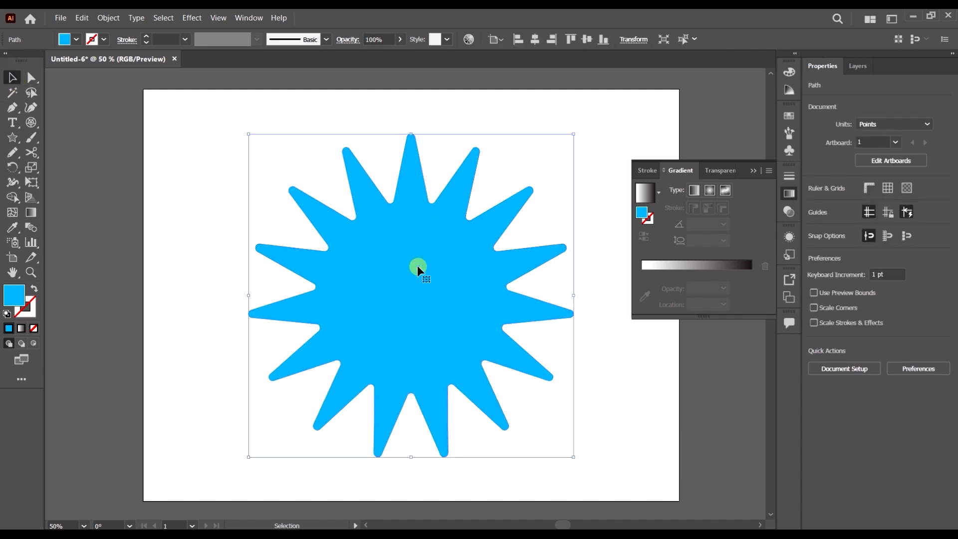
{"action": "left_click", "coordinate": [715, 263]}
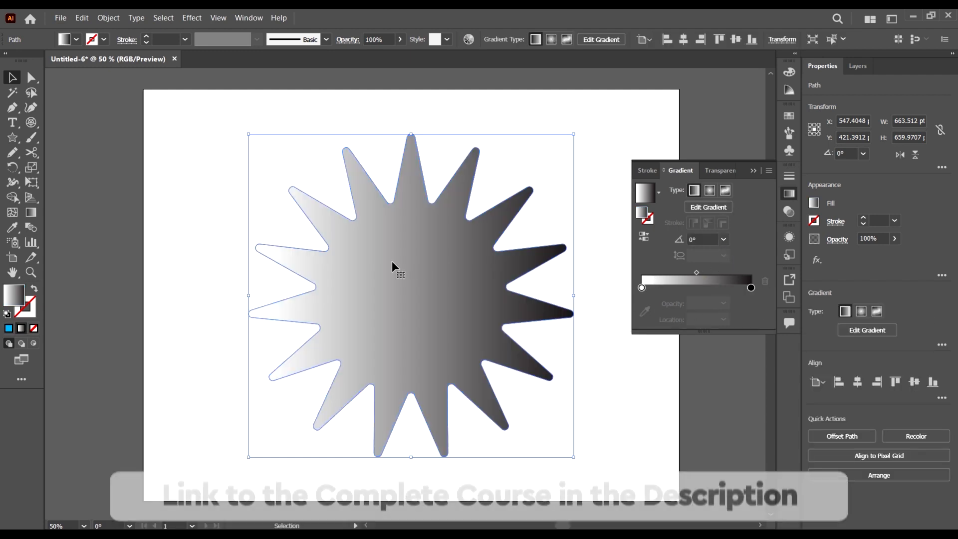
{"action": "left_click", "coordinate": [453, 274]}
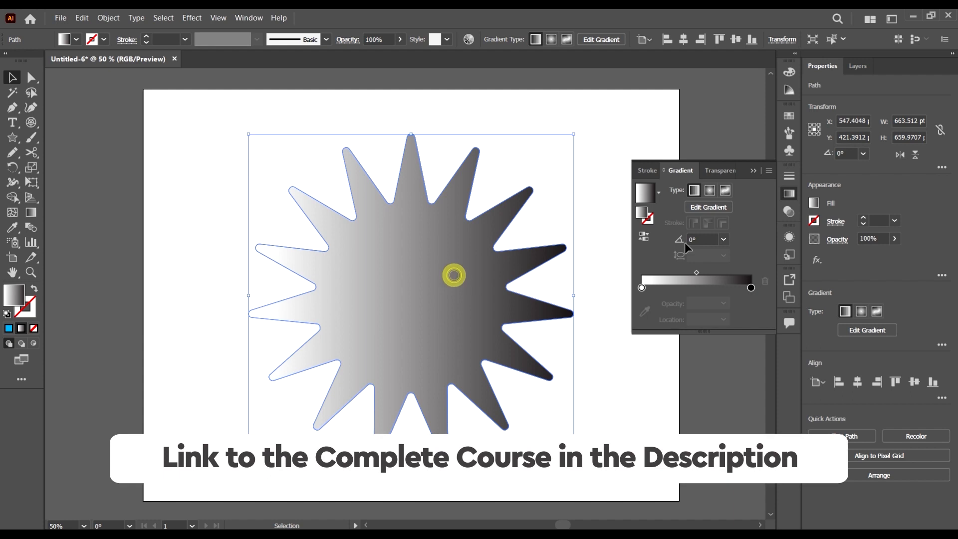
{"action": "left_click", "coordinate": [710, 190]}
- Switch the gradient's outer black stop to RGB and recolour it dark purple, R 96, G 0, B 106
{"action": "double_click", "coordinate": [752, 288]}
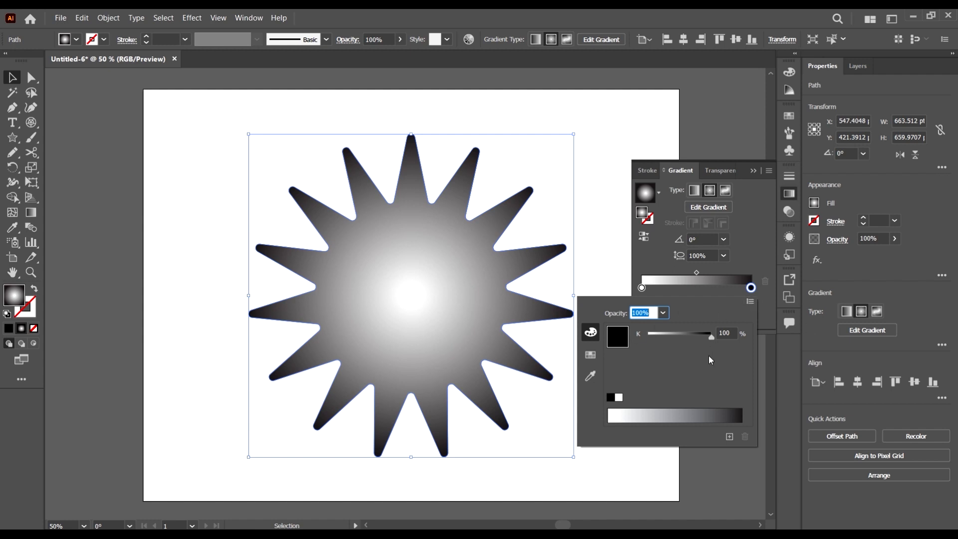
{"action": "left_click", "coordinate": [749, 301]}
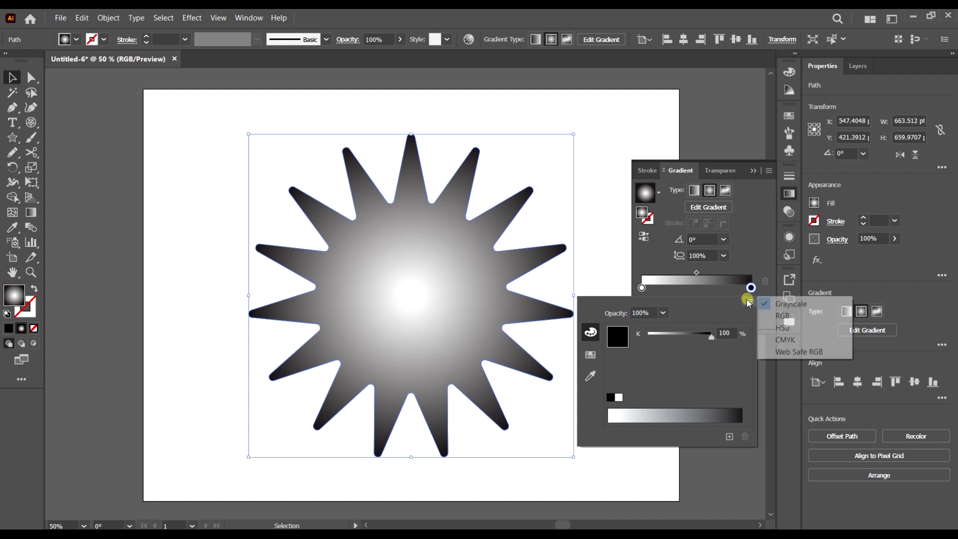
{"action": "left_click", "coordinate": [796, 319]}
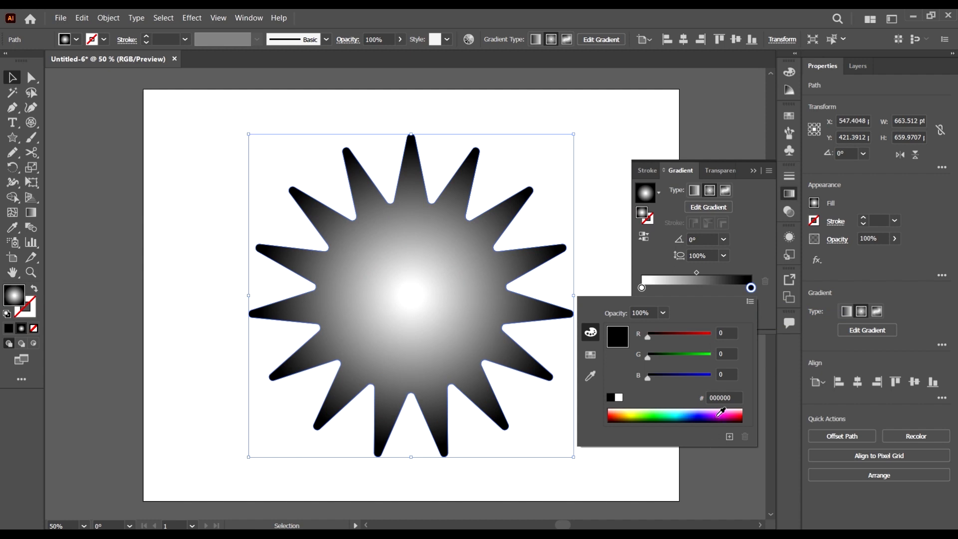
{"action": "mouse_move", "coordinate": [721, 411]}
{"action": "left_mouse_down"}
{"action": "mouse_move", "coordinate": [712, 415]}
{"action": "mouse_move", "coordinate": [718, 414]}
{"action": "left_mouse_up"}
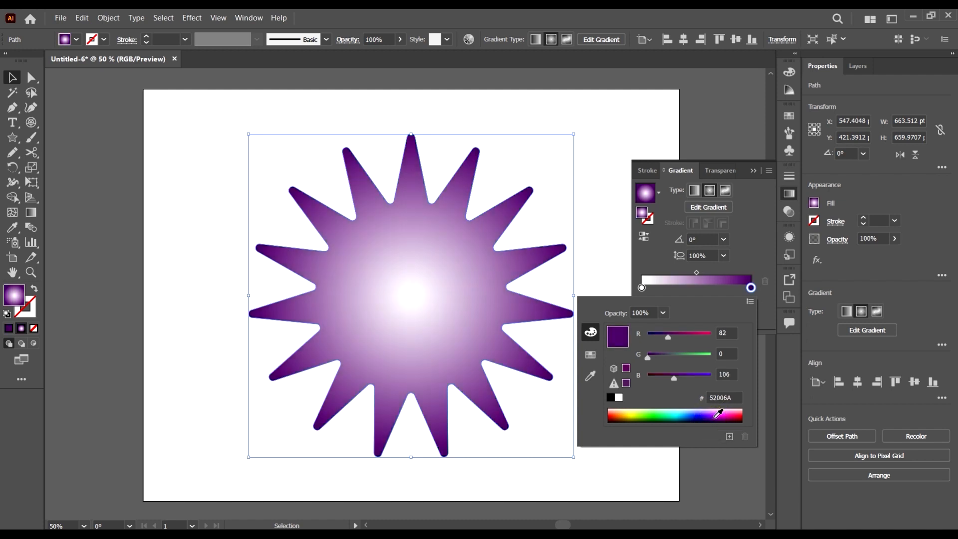
{"action": "left_click_drag", "start_coordinate": [669, 338], "coordinate": [672, 337]}
- Switch the gradient's inner white stop to RGB and tint it light pink, R 255, G 185, B 255
{"action": "left_click", "coordinate": [642, 288]}
{"action": "double_click", "coordinate": [642, 288]}
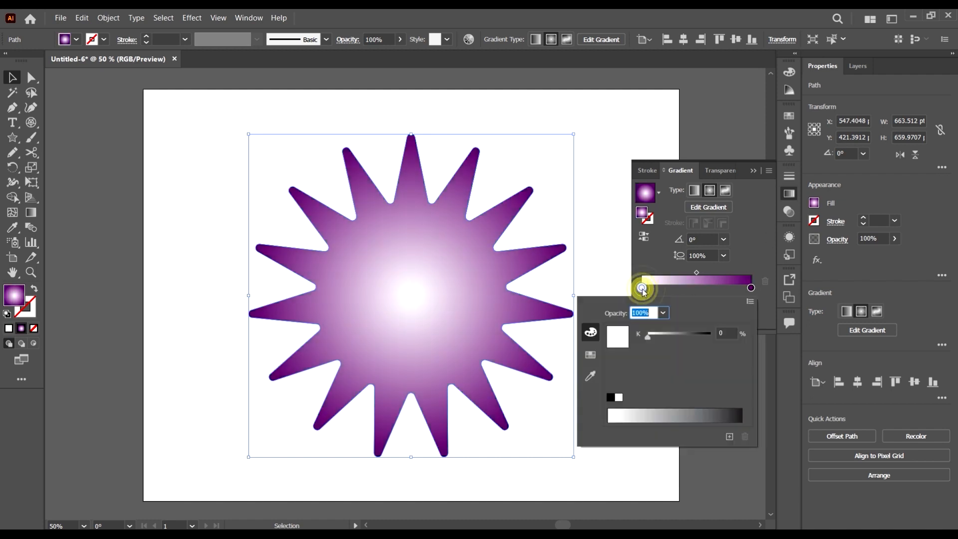
{"action": "left_click", "coordinate": [750, 302]}
{"action": "left_click", "coordinate": [784, 315]}
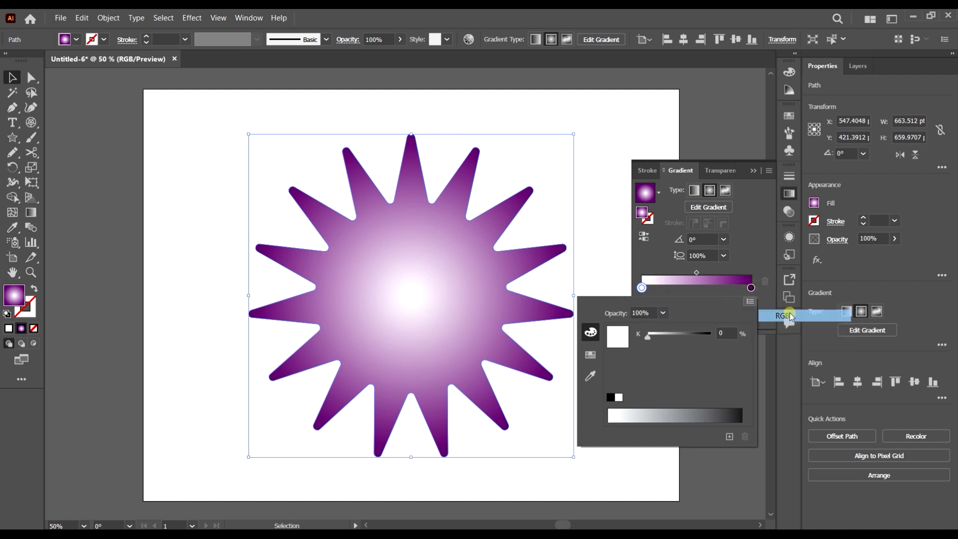
{"action": "left_click", "coordinate": [678, 352]}
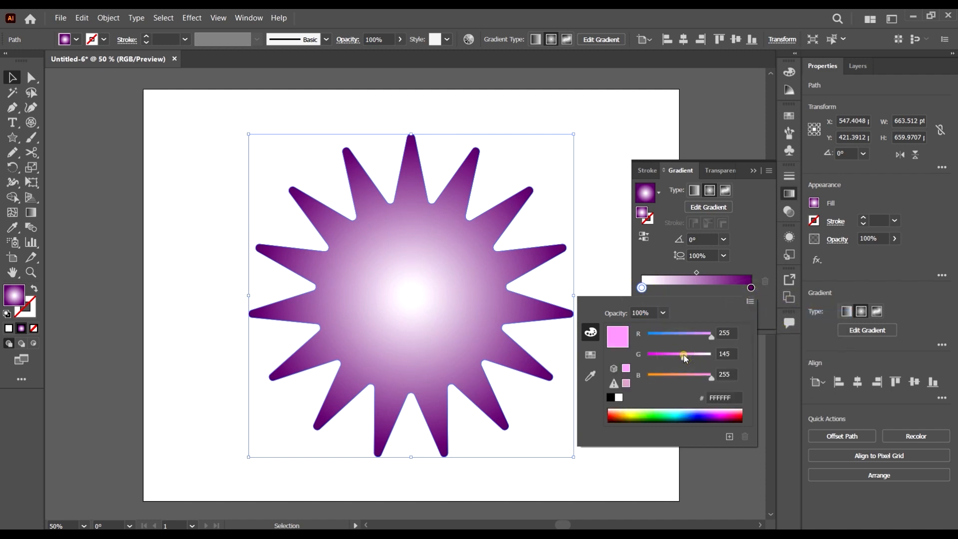
{"action": "left_click", "coordinate": [695, 353]}
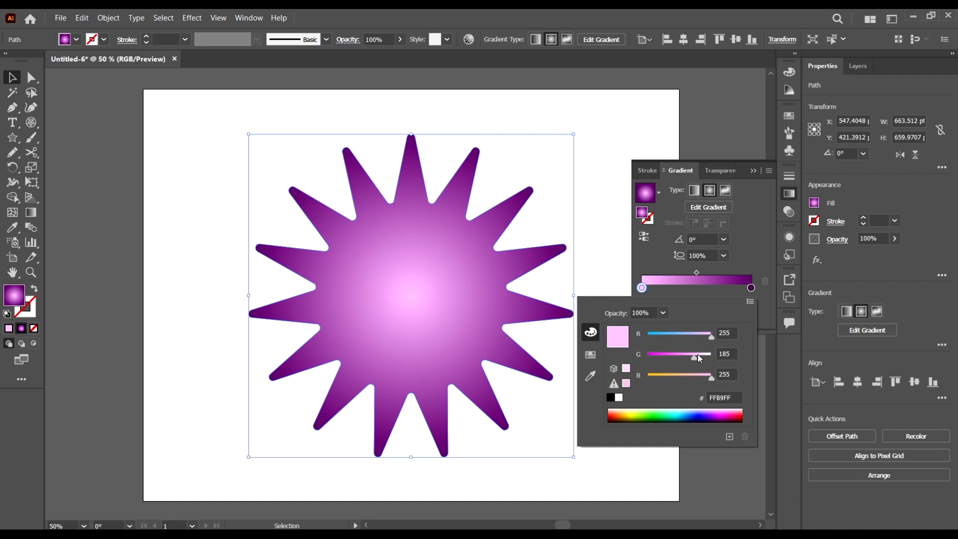
- Try teal, pale green, orange and red as the inner gradient stop's colour
{"action": "left_click", "coordinate": [679, 413]}
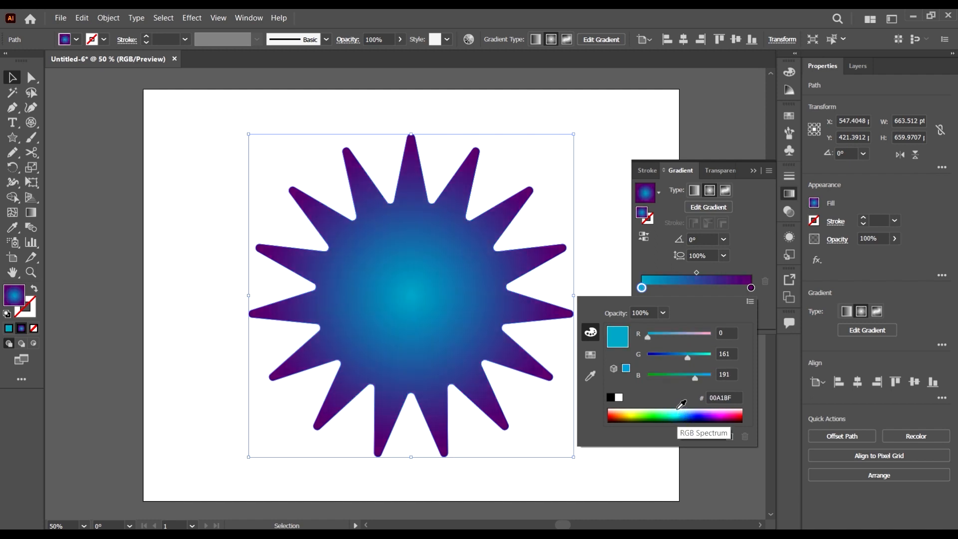
{"action": "left_click", "coordinate": [699, 355]}
{"action": "left_click", "coordinate": [696, 336]}
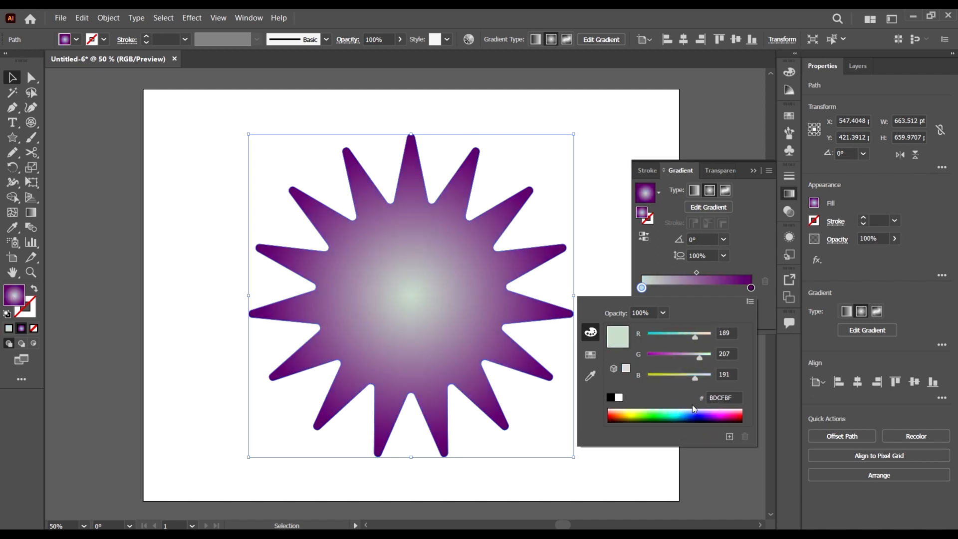
{"action": "left_click", "coordinate": [676, 409]}
{"action": "left_click", "coordinate": [670, 411]}
{"action": "left_click", "coordinate": [636, 406]}
{"action": "left_click", "coordinate": [619, 412]}
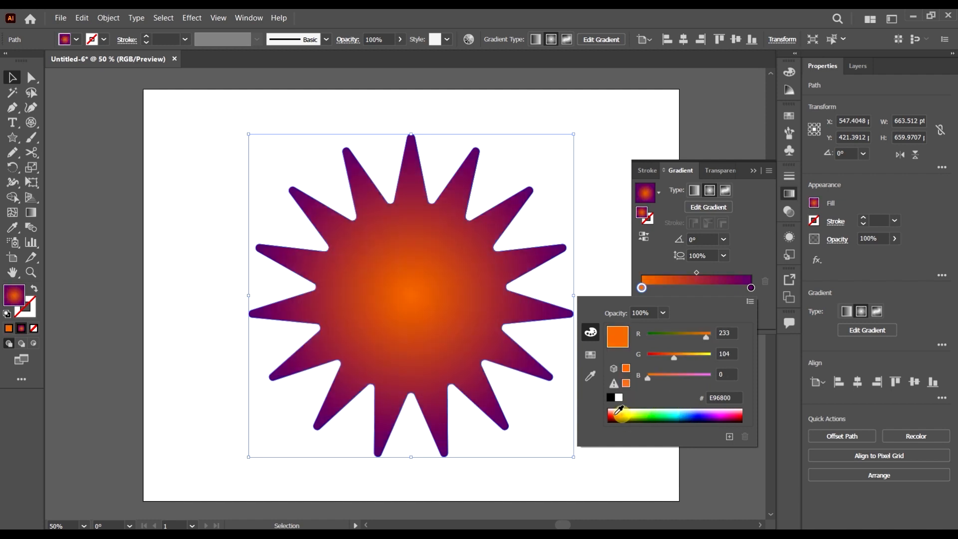
{"action": "left_click", "coordinate": [609, 412]}
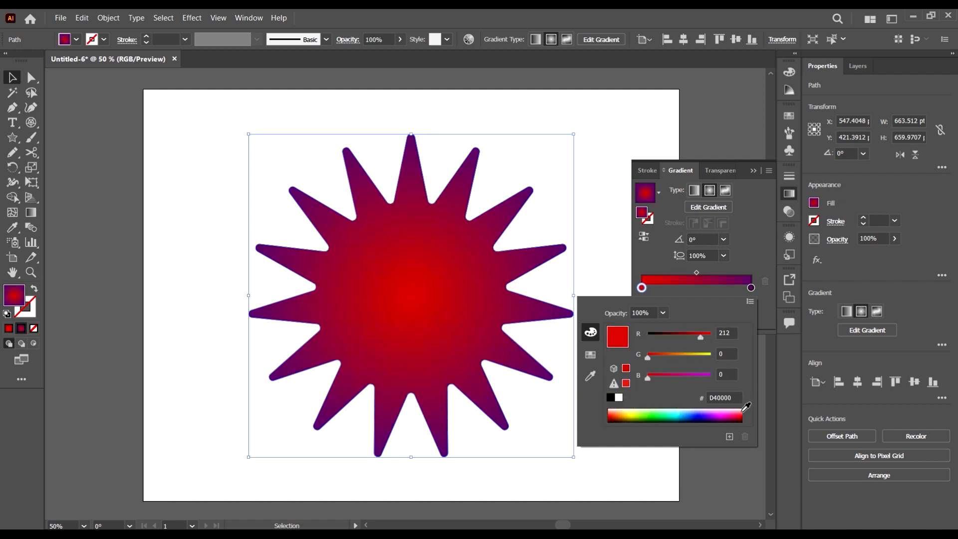
- Recolour the inner gradient stop pink with R 255, G 141, B 183
{"action": "left_click", "coordinate": [723, 413]}
{"action": "left_click", "coordinate": [732, 410]}
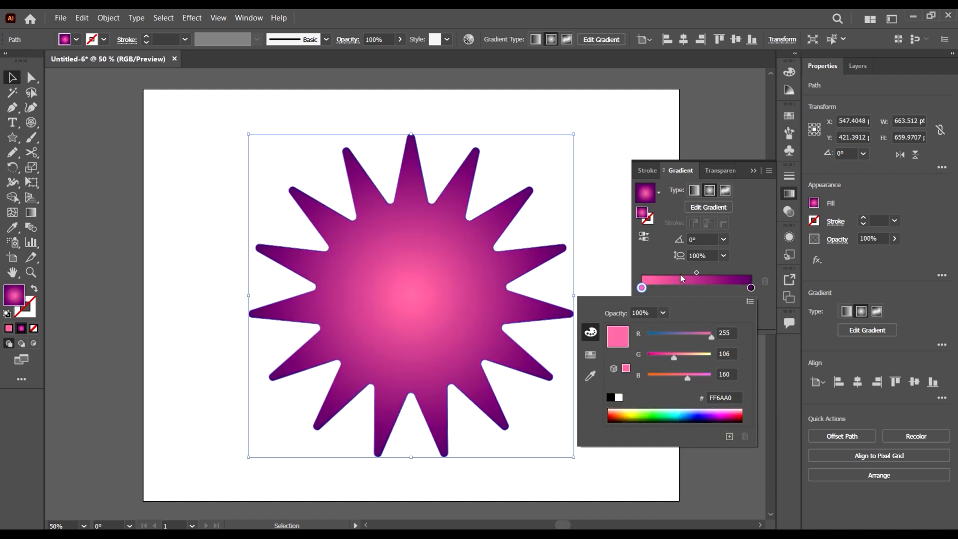
{"action": "left_click_drag", "start_coordinate": [674, 358], "coordinate": [686, 380]}
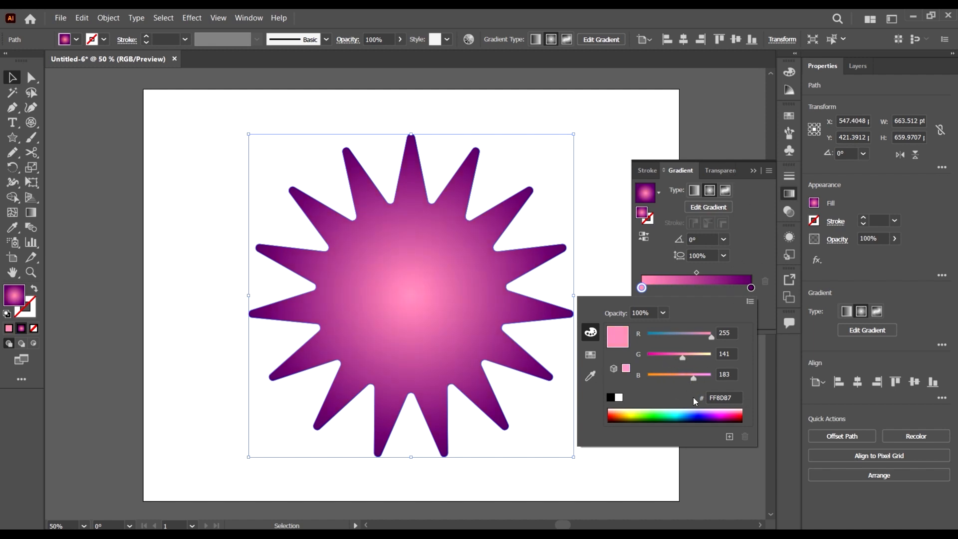
- Adjust the outer gradient stop to a violet of R 99, G 13, B 141 and close the colour settings
{"action": "left_click", "coordinate": [750, 288]}
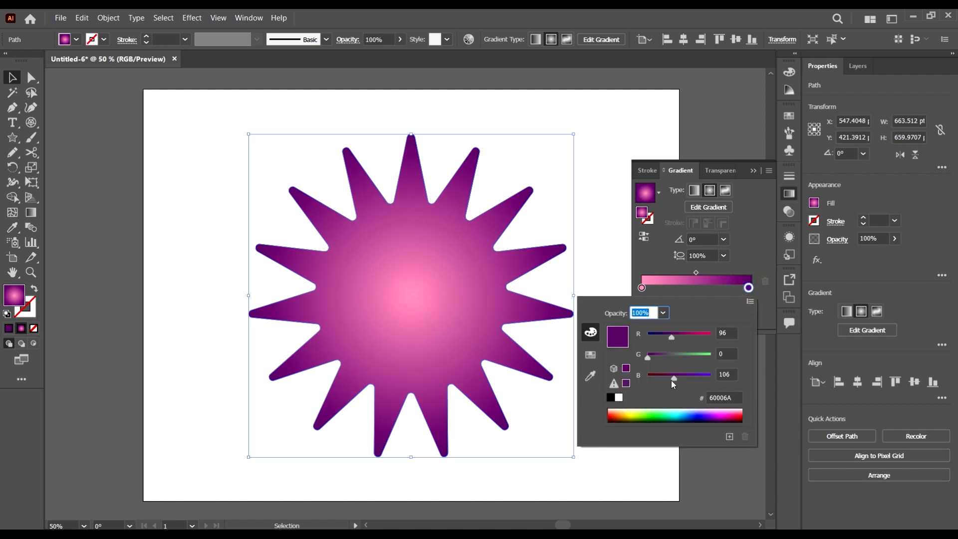
{"action": "left_click_drag", "start_coordinate": [673, 384], "coordinate": [684, 379]}
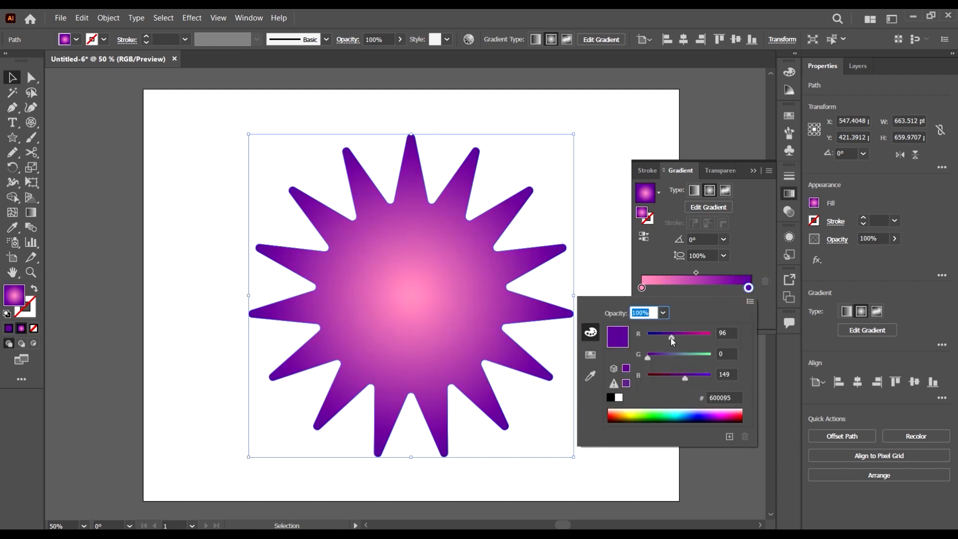
{"action": "left_click_drag", "start_coordinate": [673, 341], "coordinate": [666, 339]}
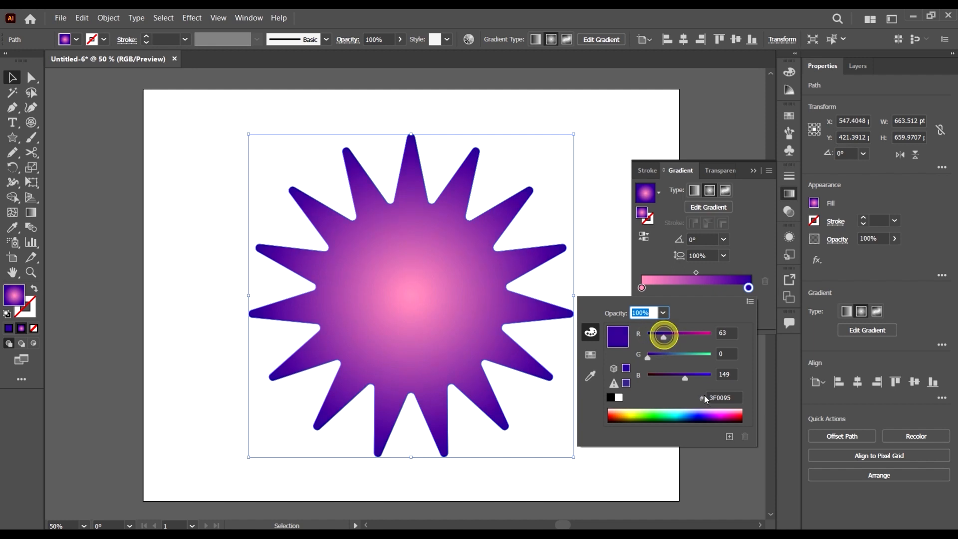
{"action": "left_click", "coordinate": [681, 379]}
{"action": "left_click", "coordinate": [651, 354]}
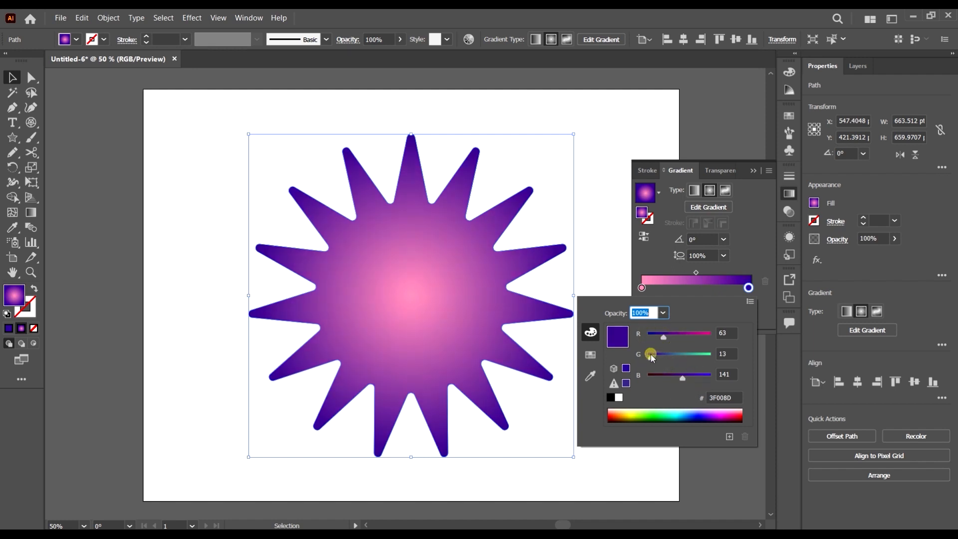
{"action": "left_click_drag", "start_coordinate": [663, 338], "coordinate": [673, 337]}
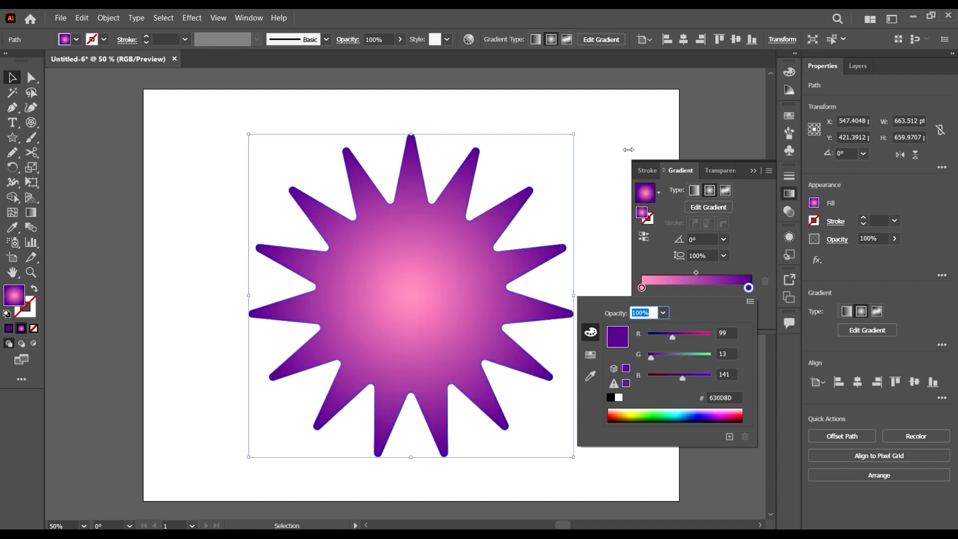
{"action": "left_click", "coordinate": [619, 125]}
{"action": "left_click", "coordinate": [618, 121]}
- Open Transform Each for the gradient star and raise its horizontal and vertical scale to 200%
{"action": "left_click", "coordinate": [416, 287]}
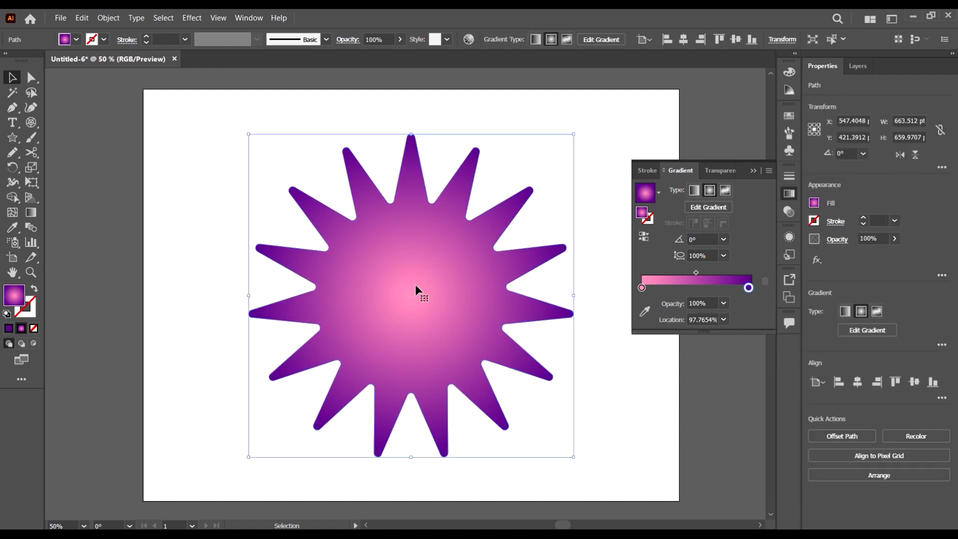
{"action": "left_click", "coordinate": [113, 22]}
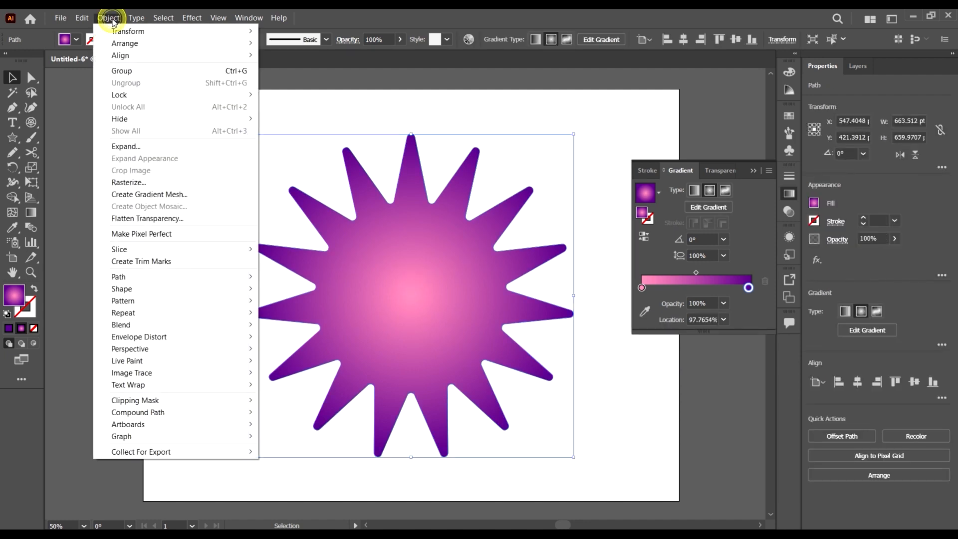
{"action": "left_click", "coordinate": [150, 30]}
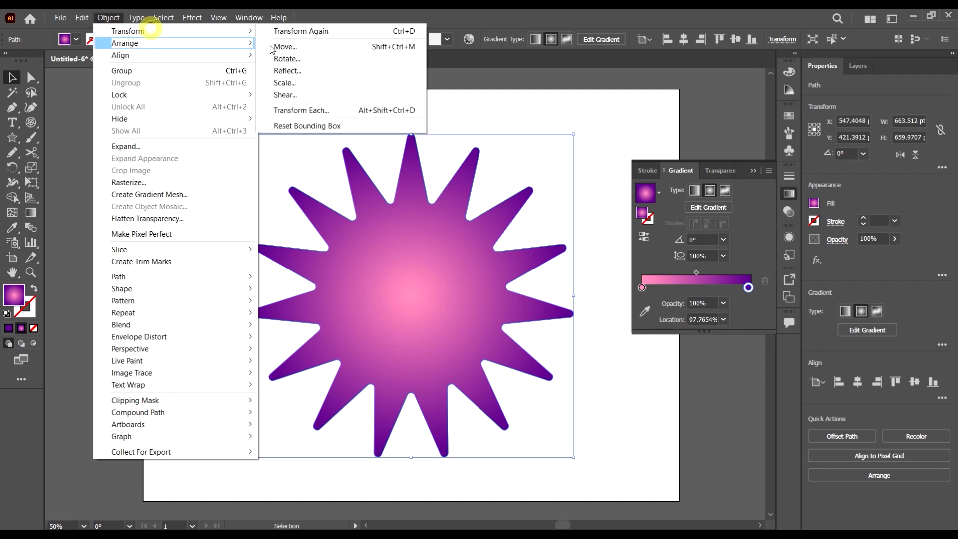
{"action": "left_click", "coordinate": [336, 110]}
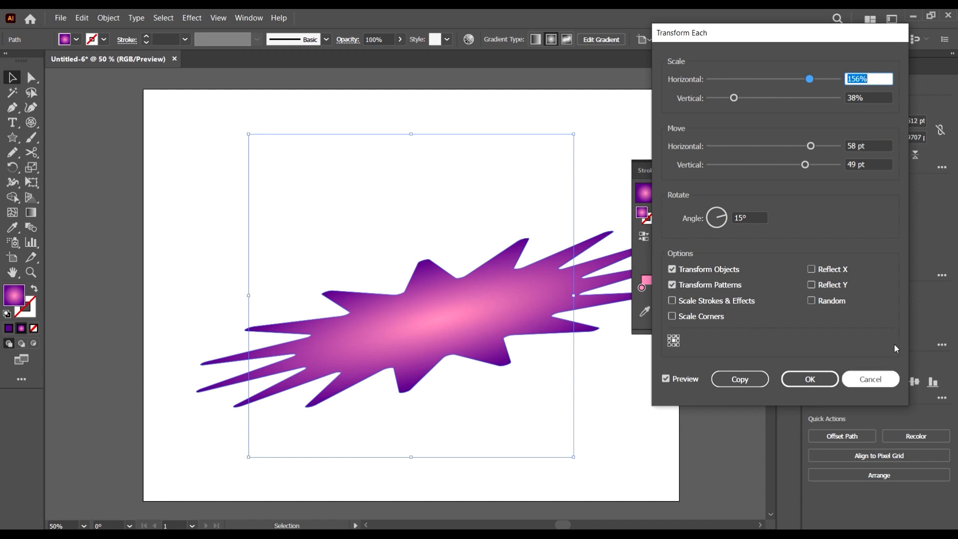
{"action": "left_click", "coordinate": [816, 79]}
{"action": "left_click", "coordinate": [832, 98]}
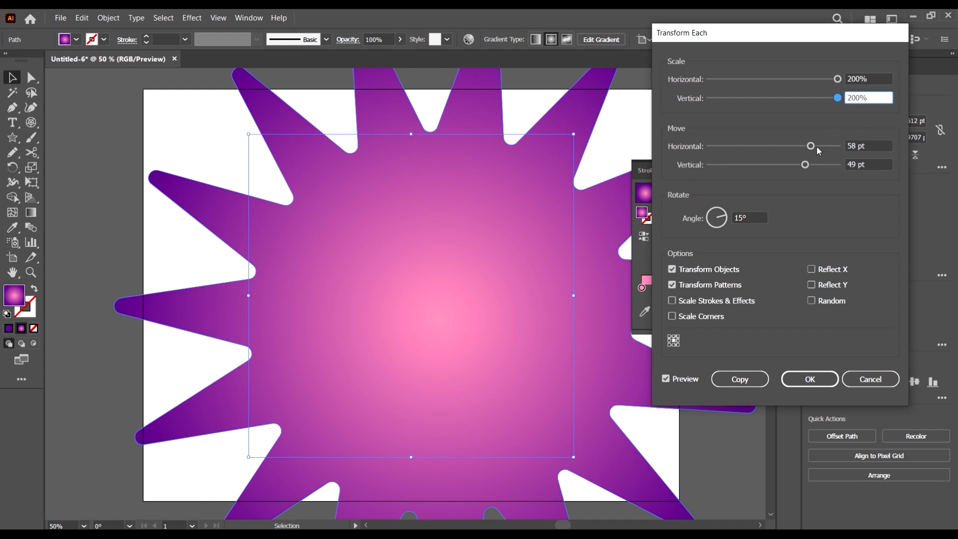
- Set the horizontal and vertical scale to 100% in the Transform Each options
{"action": "left_click", "coordinate": [853, 79]}
{"action": "key", "text": "BackSpace"}
{"action": "type", "text": "1"}
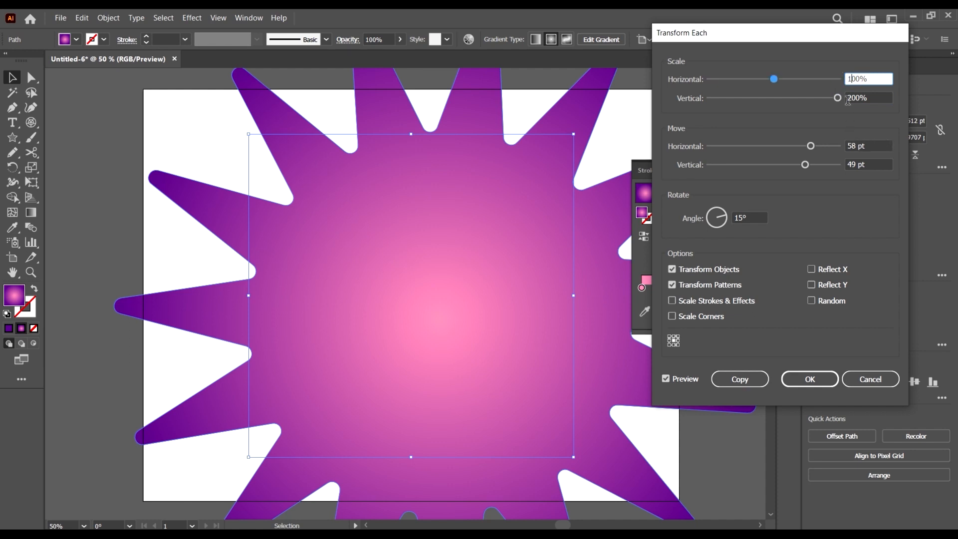
{"action": "left_click", "coordinate": [853, 98]}
{"action": "key", "text": "BackSpace"}
{"action": "type", "text": "1"}
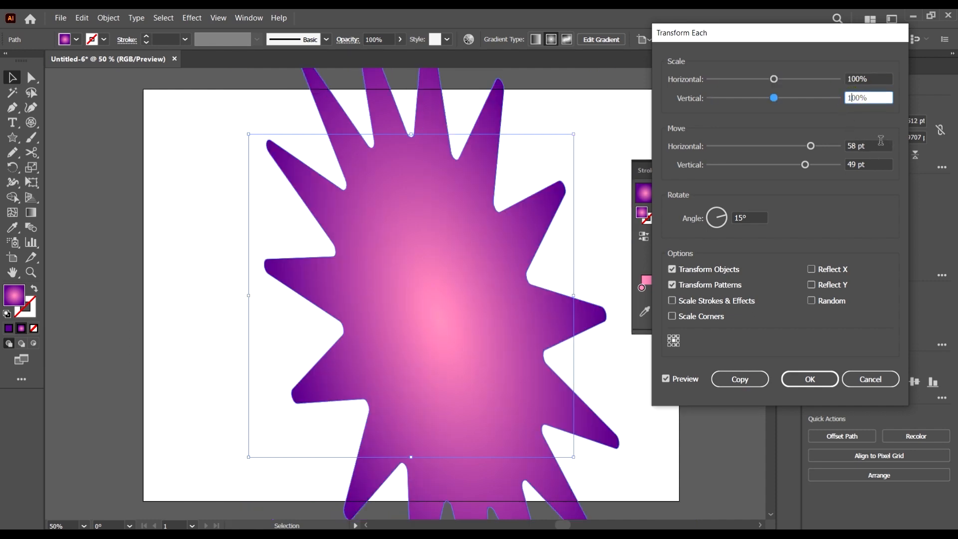
- Set the horizontal and vertical move distances to 0 pt in the Transform Each options
{"action": "left_click", "coordinate": [880, 143]}
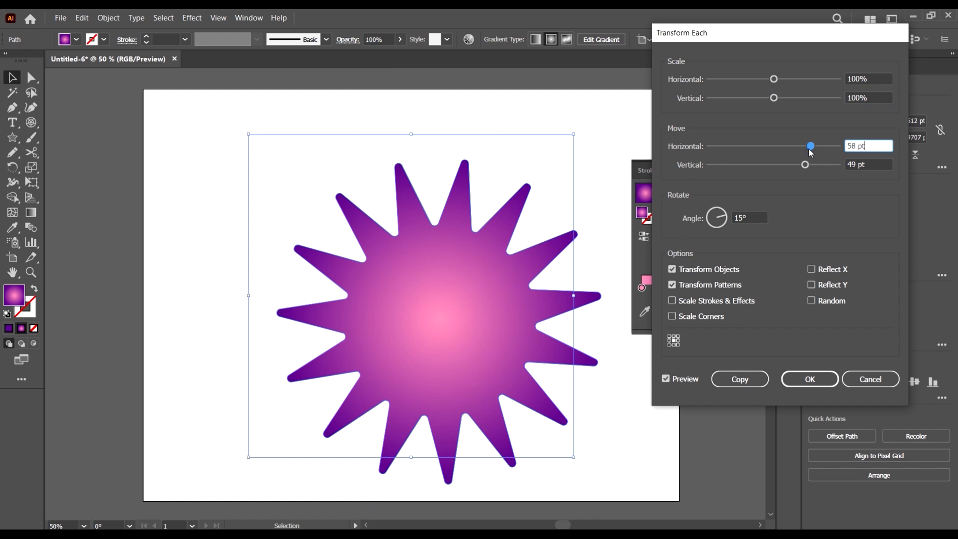
{"action": "left_click_drag", "start_coordinate": [811, 149], "coordinate": [781, 151]}
{"action": "type", "text": "0"}
{"action": "left_click_drag", "start_coordinate": [877, 166], "coordinate": [814, 160]}
{"action": "type", "text": "0"}
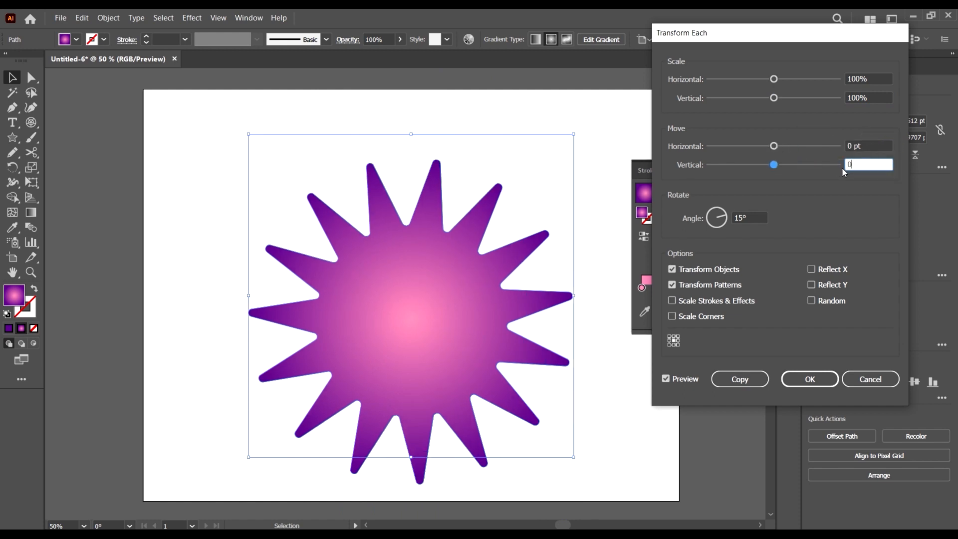
{"action": "left_click", "coordinate": [867, 147]}
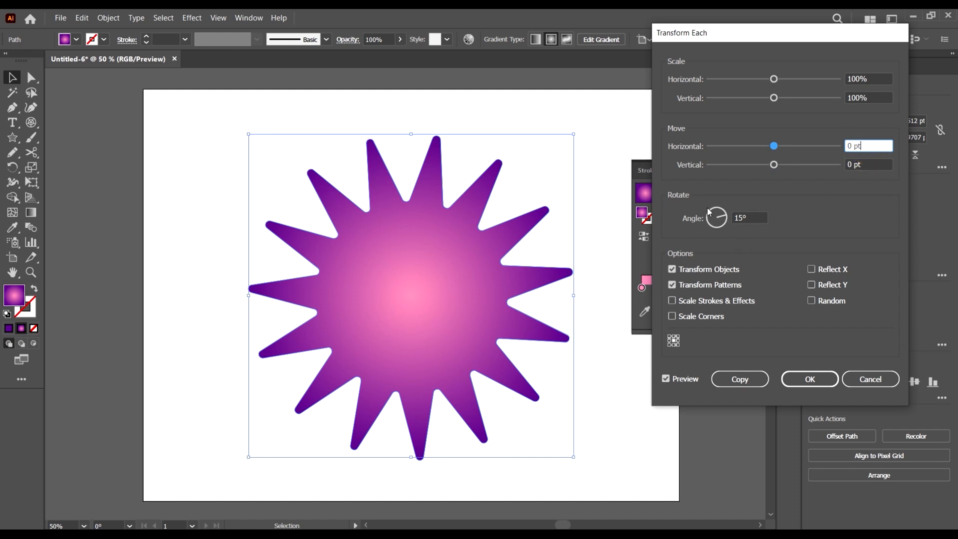
- Set the horizontal and vertical scale to 80%, keep the 15° rotation, and create the result as a copy of the star
{"action": "left_click", "coordinate": [746, 218]}
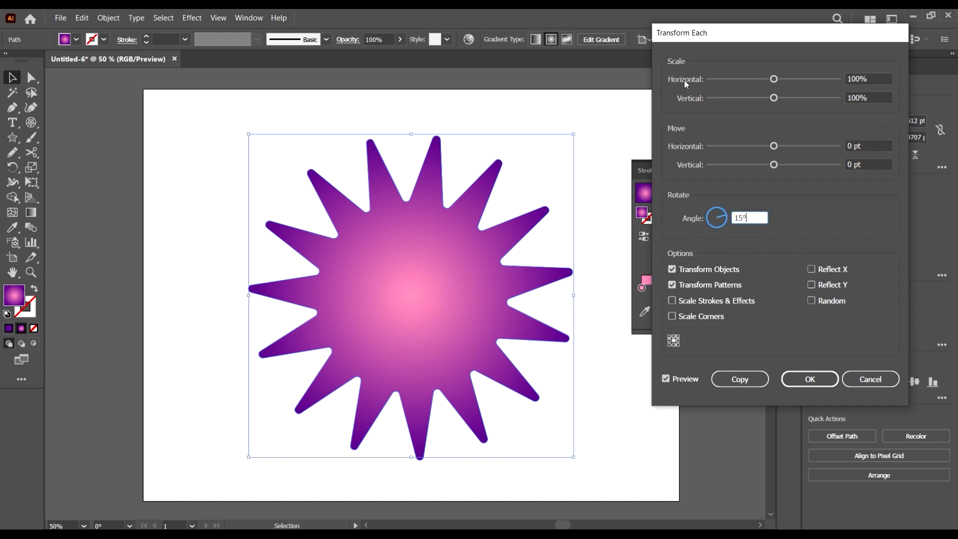
{"action": "key", "text": "Tab"}
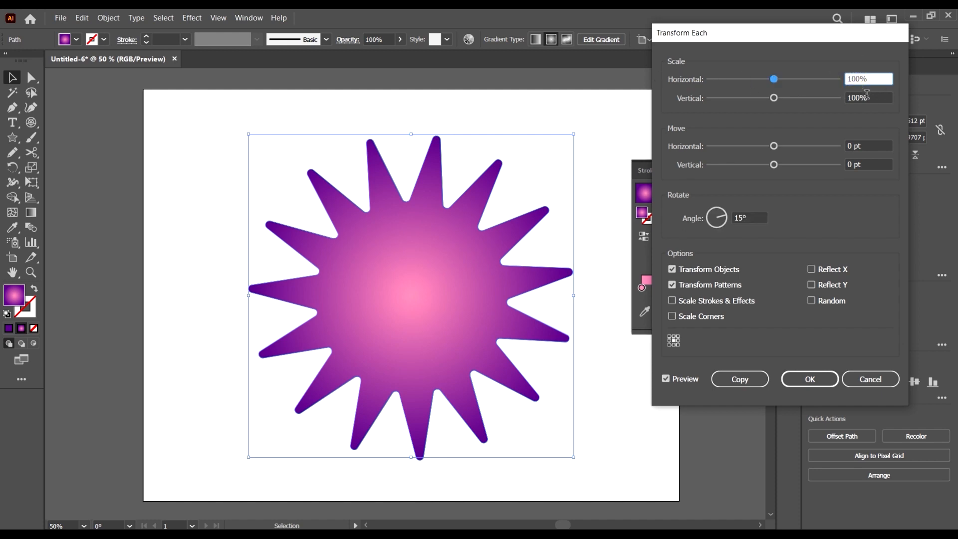
{"action": "key", "text": "BackSpace"}
{"action": "key", "text": "BackSpace"}
{"action": "type", "text": "8"}
{"action": "left_click", "coordinate": [857, 98]}
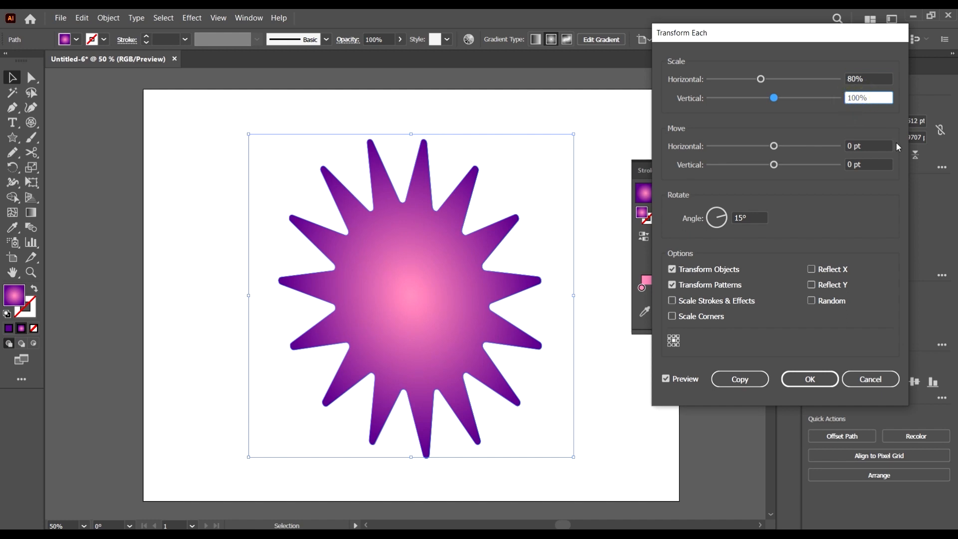
{"action": "key", "text": "BackSpace"}
{"action": "key", "text": "BackSpace"}
{"action": "type", "text": "8"}
{"action": "left_click", "coordinate": [874, 78]}
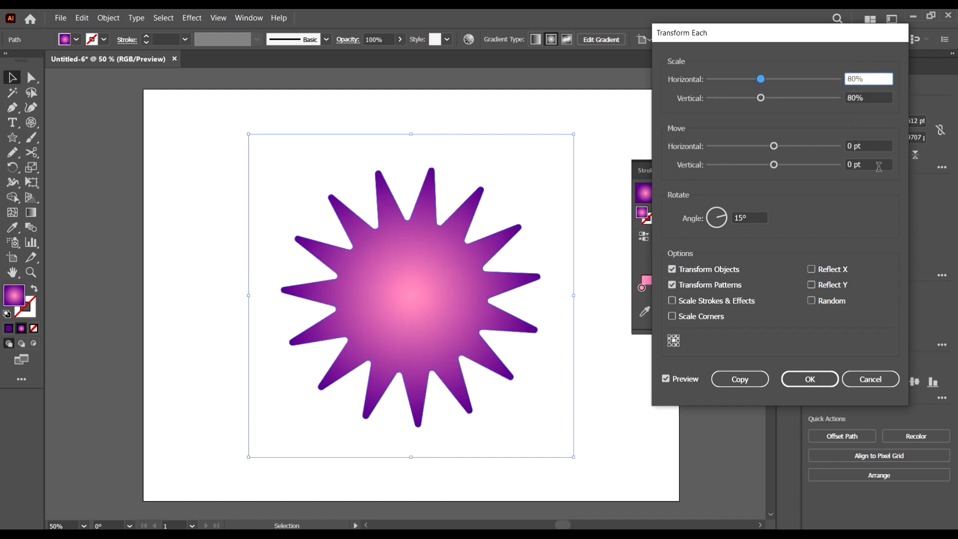
{"action": "left_click", "coordinate": [738, 380]}
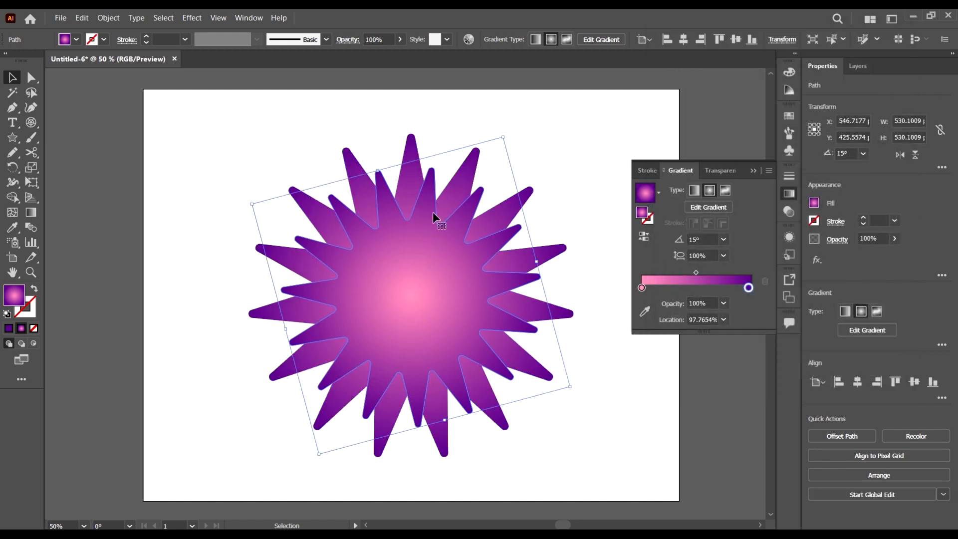
- Apply Transform Again twice to the new star to add two more progressively smaller, rotated copies
{"action": "scroll", "coordinate": [475, 195], "scroll_direction": "up", "scroll_amount": 3}
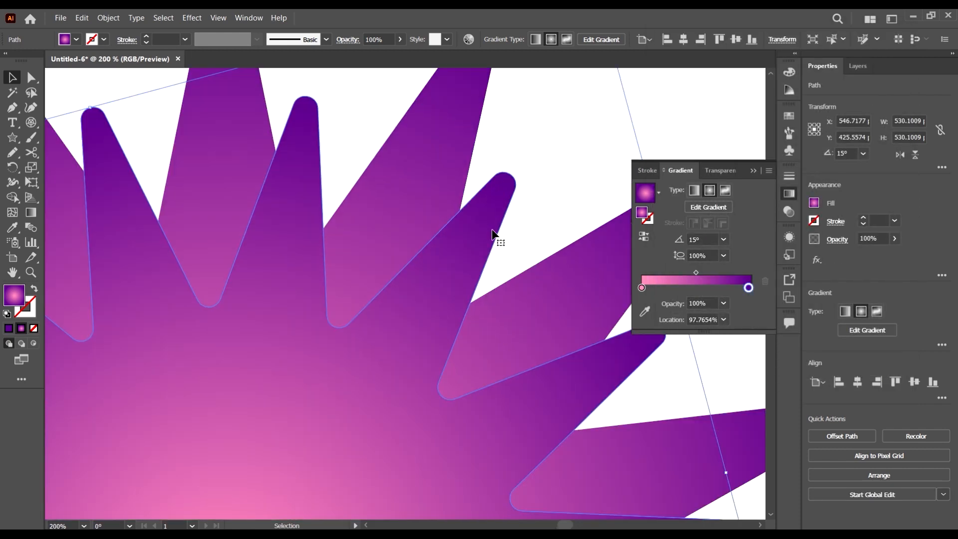
{"action": "scroll", "coordinate": [481, 229], "scroll_direction": "down", "scroll_amount": 3}
{"action": "scroll", "coordinate": [481, 230], "scroll_direction": "down", "scroll_amount": 2}
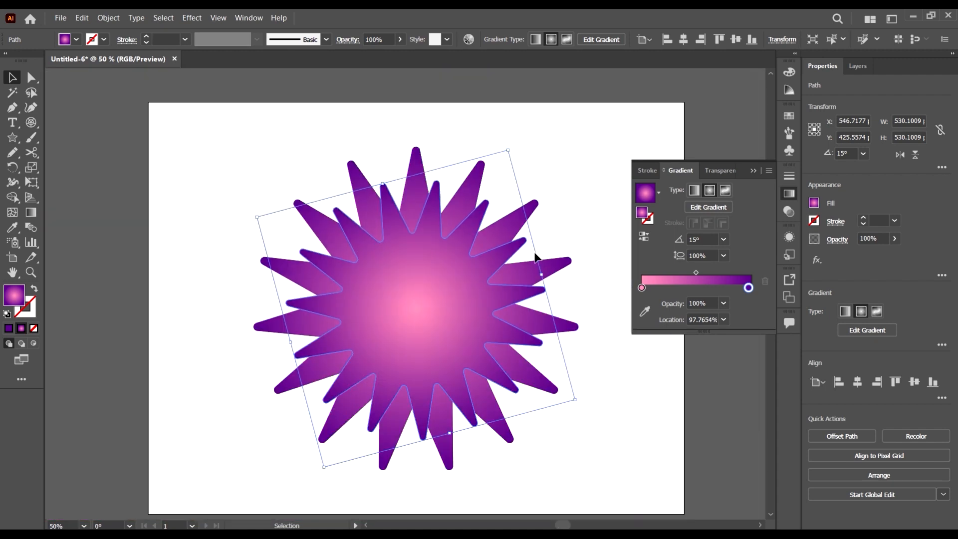
{"action": "scroll", "coordinate": [521, 227], "scroll_direction": "up", "scroll_amount": 1}
{"action": "left_click", "coordinate": [108, 17]}
{"action": "mouse_move", "coordinate": [127, 31]}
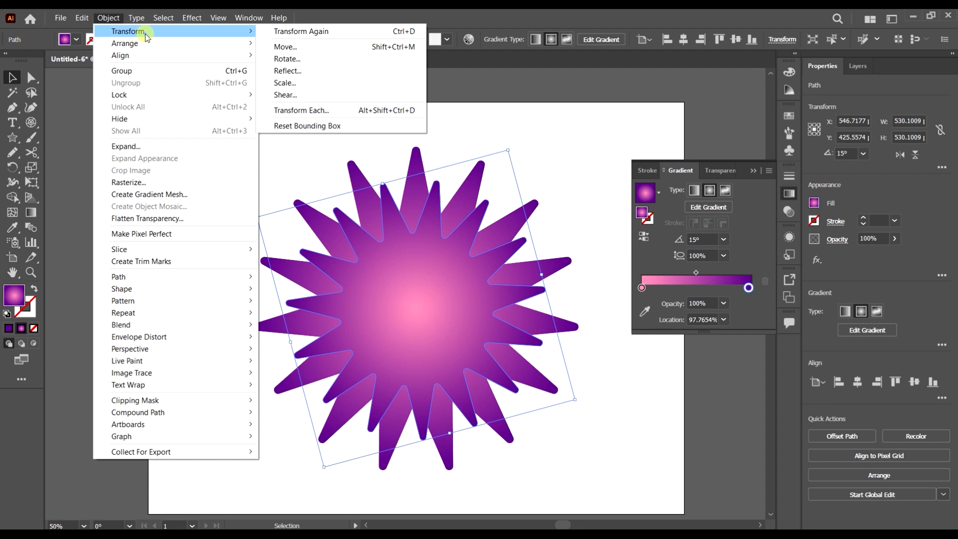
{"action": "left_click", "coordinate": [330, 31]}
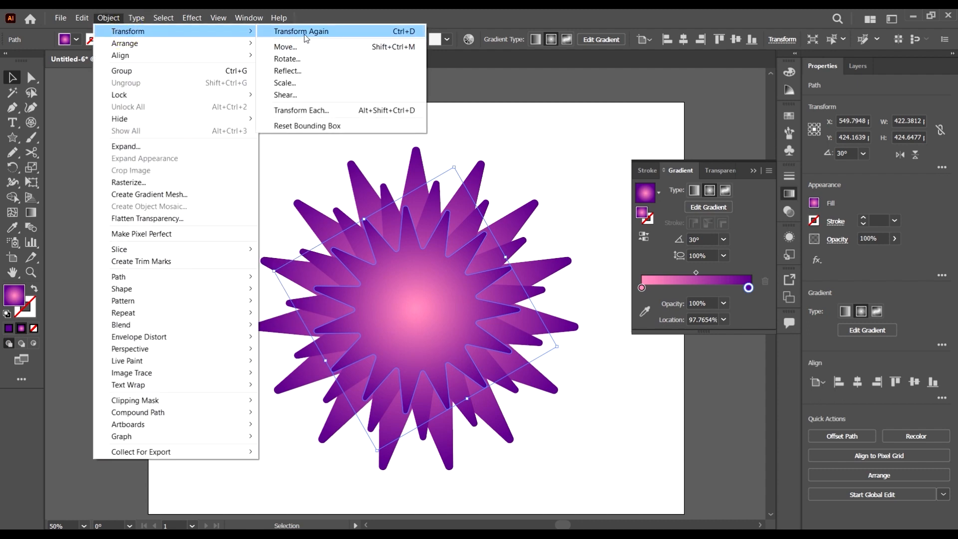
{"action": "left_click", "coordinate": [306, 31]}
- Keep repeating the last transformation until the star copies shrink to about 12 pt at the flower's centre, then deselect
{"action": "scroll", "coordinate": [465, 233], "scroll_direction": "down", "scroll_amount": 2}
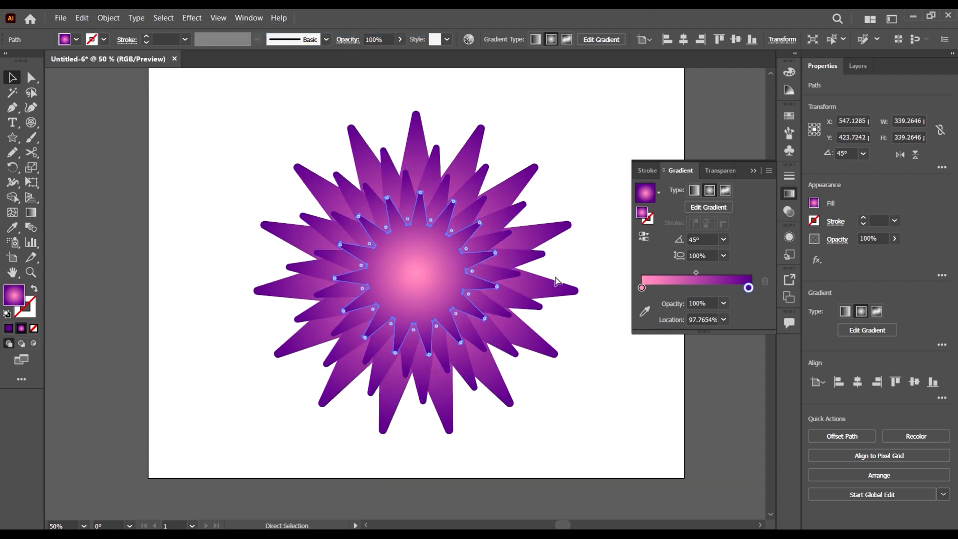
{"action": "key", "text": "ctrl+d"}
{"action": "key", "text": "ctrl+d"}
{"action": "key", "text": "ctrl+d"}
{"action": "key", "text": "ctrl+d"}
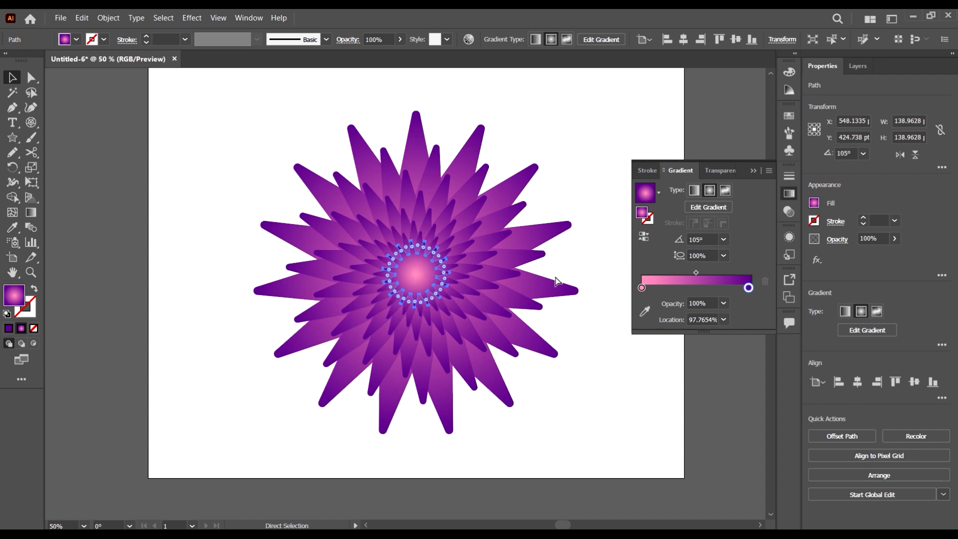
{"action": "key", "text": "ctrl+d"}
{"action": "key", "text": "ctrl+d"}
{"action": "key", "text": "ctrl+d"}
{"action": "key", "text": "ctrl+d"}
{"action": "key", "text": "ctrl+d"}
{"action": "key", "text": "ctrl+d"}
{"action": "key", "text": "ctrl+d"}
{"action": "key", "text": "ctrl+d"}
{"action": "key", "text": "ctrl+d"}
{"action": "key", "text": "ctrl+d"}
{"action": "key", "text": "ctrl+d"}
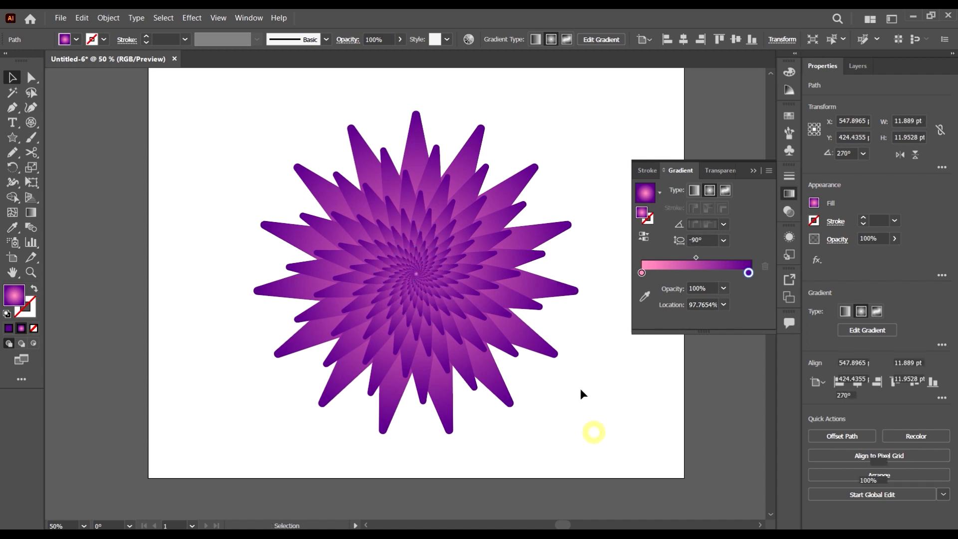
{"action": "left_click", "coordinate": [594, 432]}
- Select all the stacked stars and enlarge them proportionally from the centre to about 777 by 773 pt
{"action": "scroll", "coordinate": [493, 321], "scroll_direction": "down", "scroll_amount": 1}
{"action": "left_click_drag", "start_coordinate": [573, 411], "coordinate": [245, 123]}
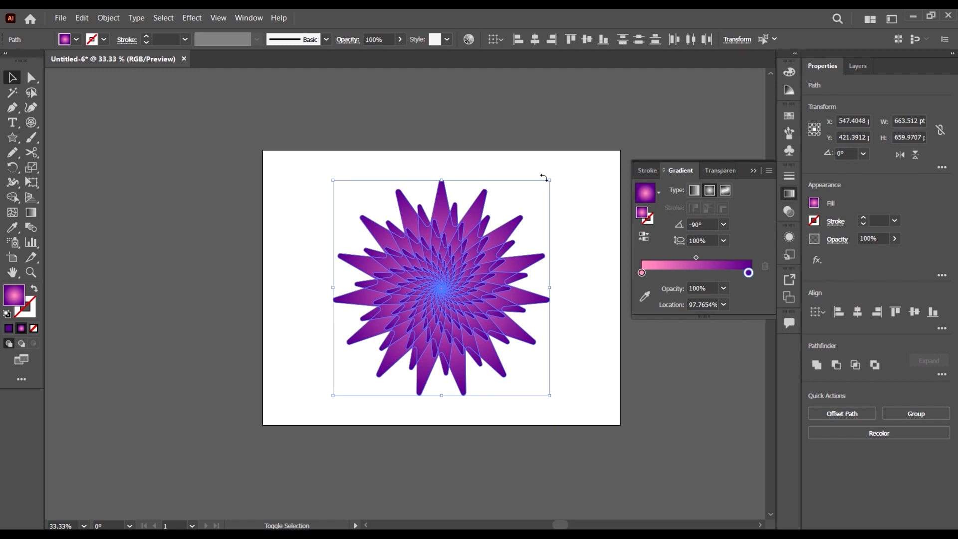
{"action": "left_click_drag", "start_coordinate": [548, 180], "coordinate": [569, 162]}
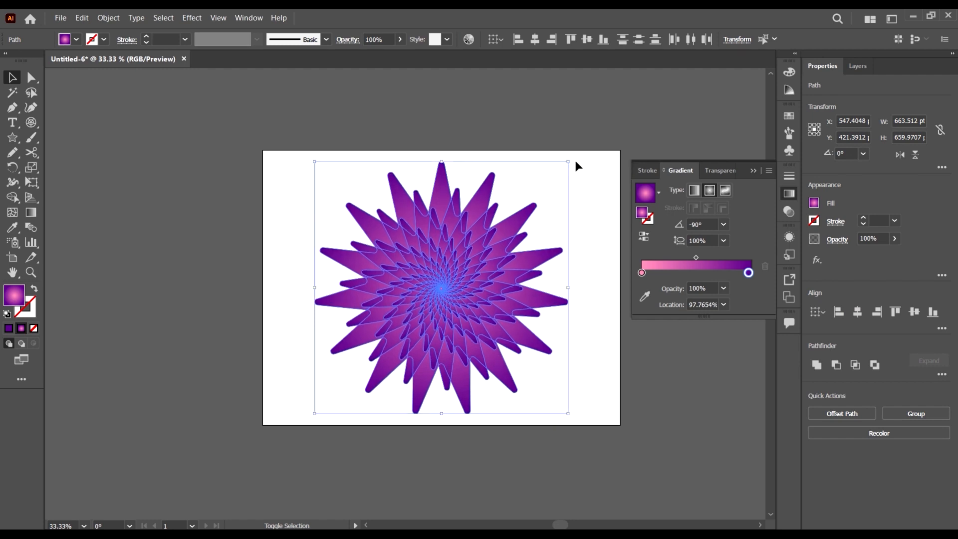
{"action": "left_click", "coordinate": [652, 421]}
- Select the whole flower and reverse its radial gradient so violet is inside and pink outside
{"action": "scroll", "coordinate": [557, 352], "scroll_direction": "up", "scroll_amount": 3}
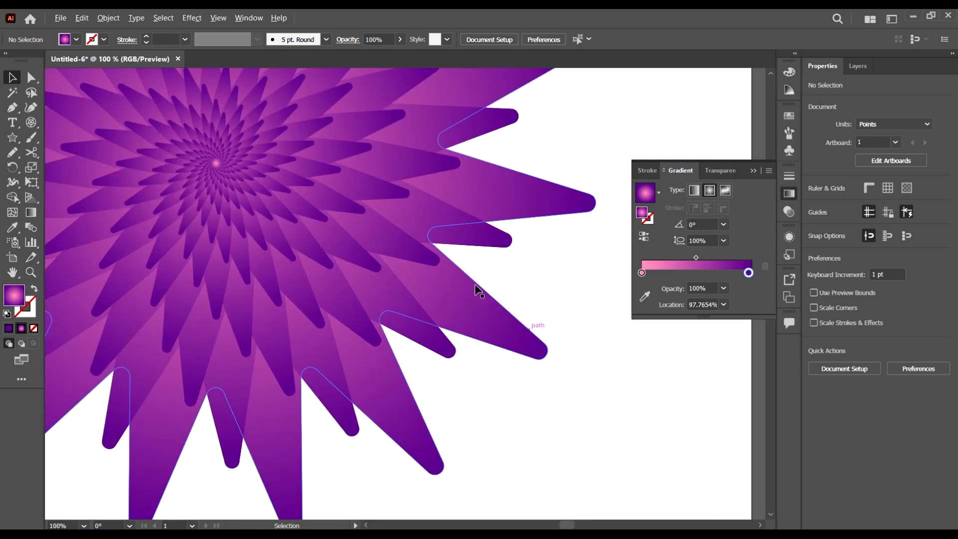
{"action": "scroll", "coordinate": [477, 289], "scroll_direction": "down", "scroll_amount": 4}
{"action": "scroll", "coordinate": [500, 292], "scroll_direction": "up", "scroll_amount": 1}
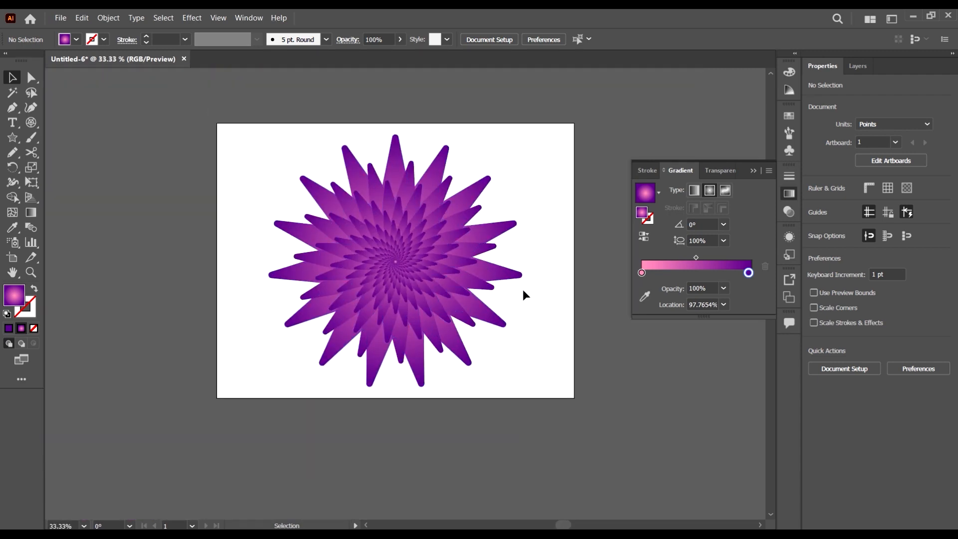
{"action": "left_click_drag", "start_coordinate": [566, 403], "coordinate": [573, 436]}
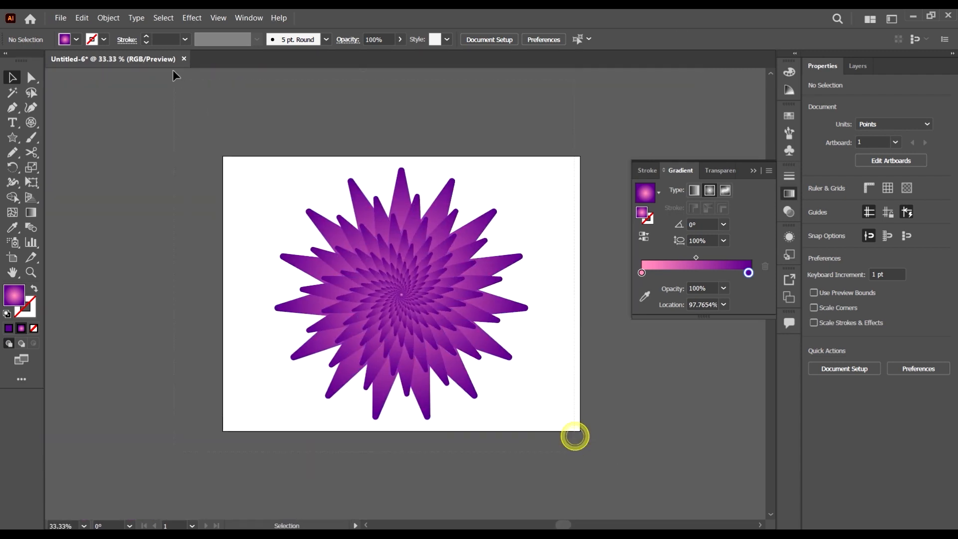
{"action": "left_click_drag", "start_coordinate": [174, 71], "coordinate": [579, 424]}
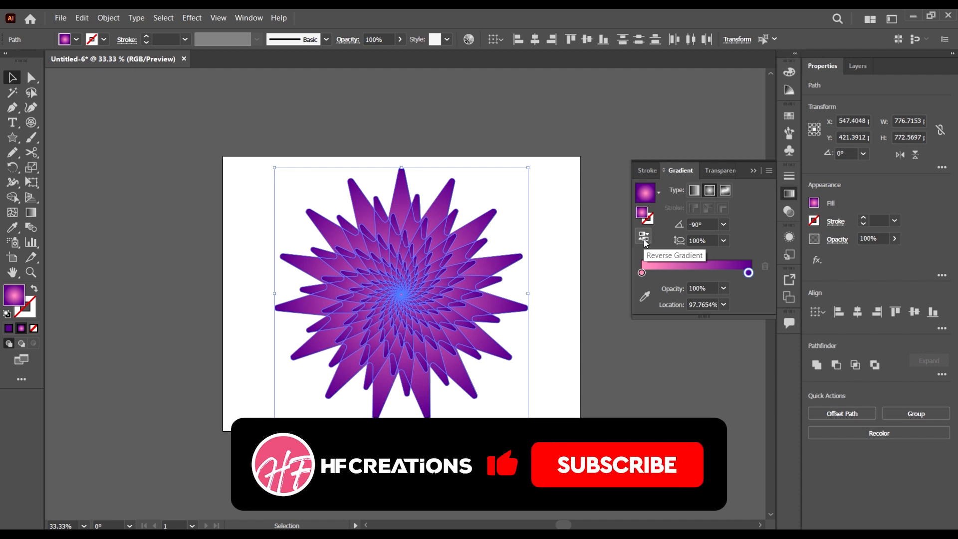
{"action": "left_click", "coordinate": [644, 241]}
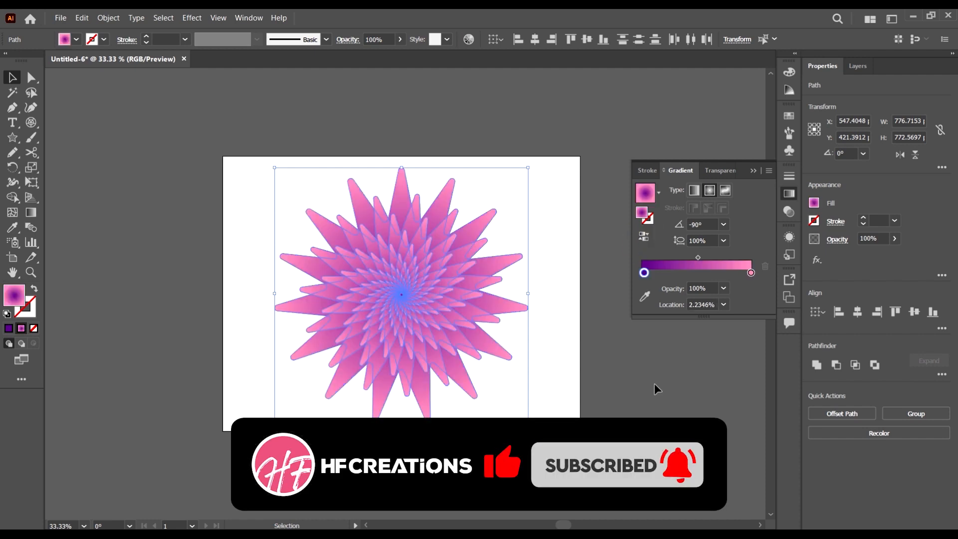
{"action": "left_click", "coordinate": [643, 411]}
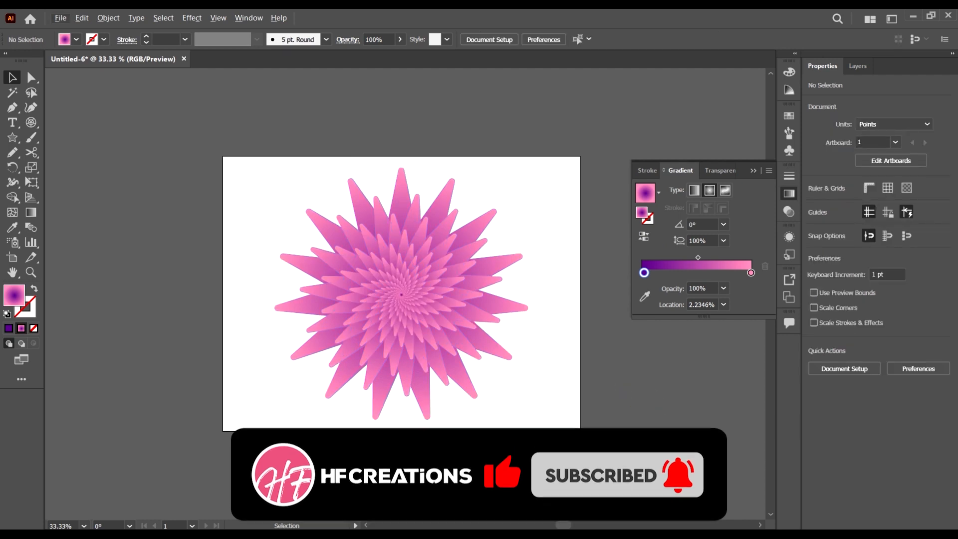
- Shift the flower's gradient midpoint to about 58%
{"action": "left_click", "coordinate": [357, 216]}
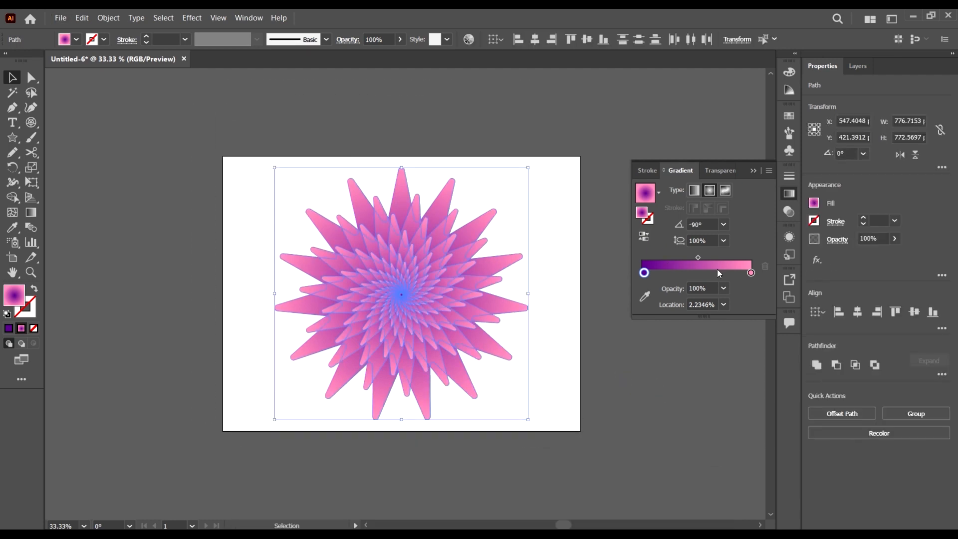
{"action": "left_click_drag", "start_coordinate": [697, 258], "coordinate": [707, 257]}
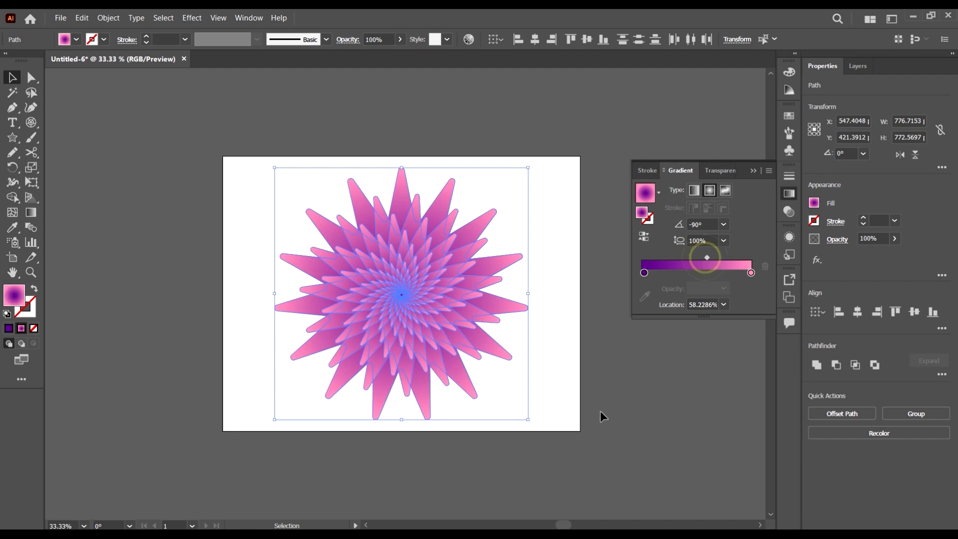
{"action": "left_click", "coordinate": [605, 412]}
- Duplicate the artboard together with its flower artwork and place the copy to the right of the original
{"action": "scroll", "coordinate": [352, 312], "scroll_direction": "down", "scroll_amount": 1}
{"action": "scroll", "coordinate": [402, 321], "scroll_direction": "right", "scroll_amount": 2}
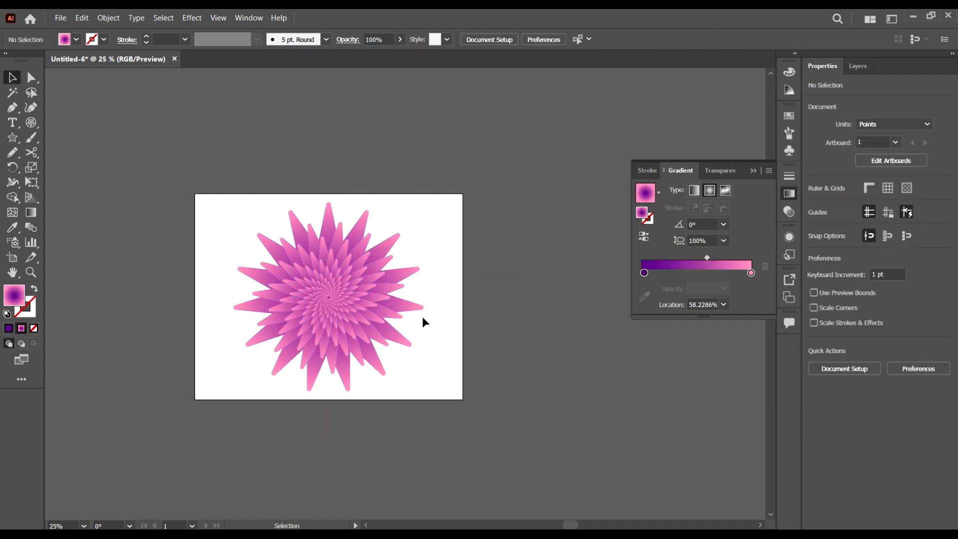
{"action": "key", "text": "shift+o"}
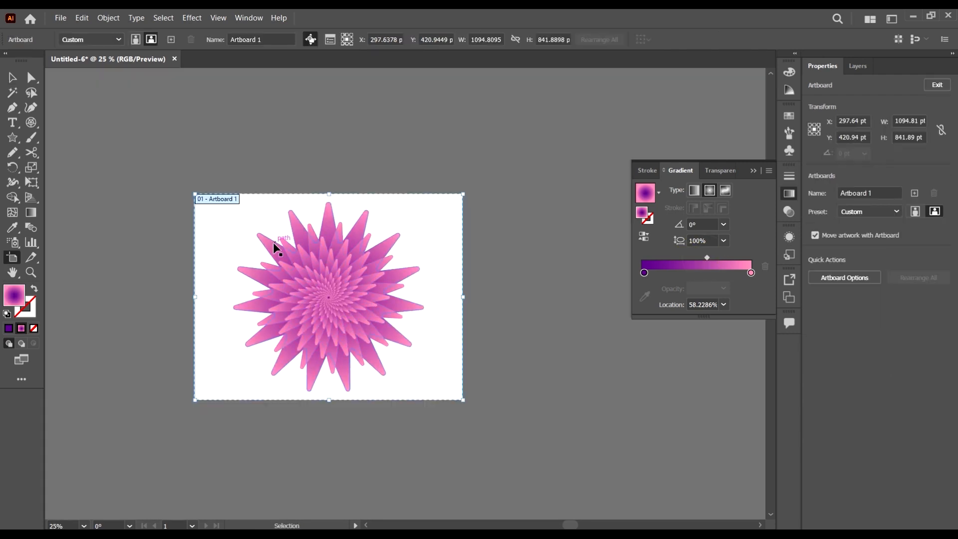
{"action": "scroll", "coordinate": [275, 247], "scroll_direction": "right", "scroll_amount": 2}
{"action": "scroll", "coordinate": [275, 247], "scroll_direction": "right", "scroll_amount": 1}
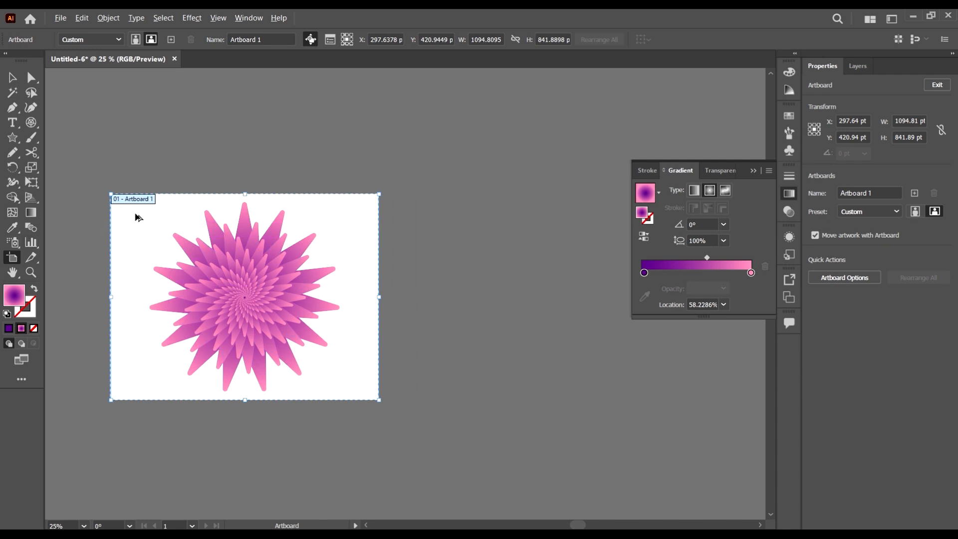
{"action": "left_click_drag", "start_coordinate": [136, 214], "coordinate": [423, 266]}
{"action": "key", "text": "Escape"}
{"action": "left_click", "coordinate": [620, 439]}
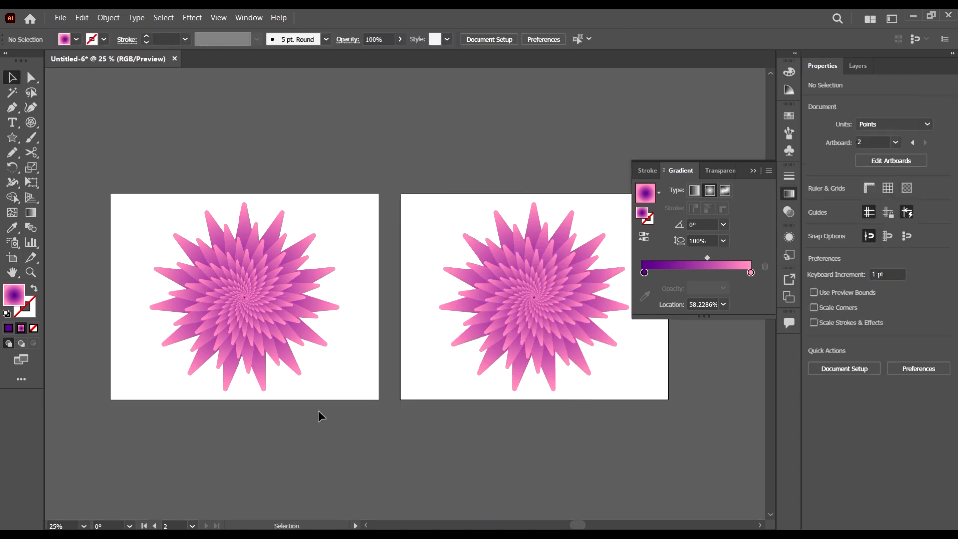
- Reverse the gradient of the original artboard's flower so pink is inside and violet outside
{"action": "scroll", "coordinate": [374, 440], "scroll_direction": "left", "scroll_amount": 4}
{"action": "left_click", "coordinate": [360, 330]}
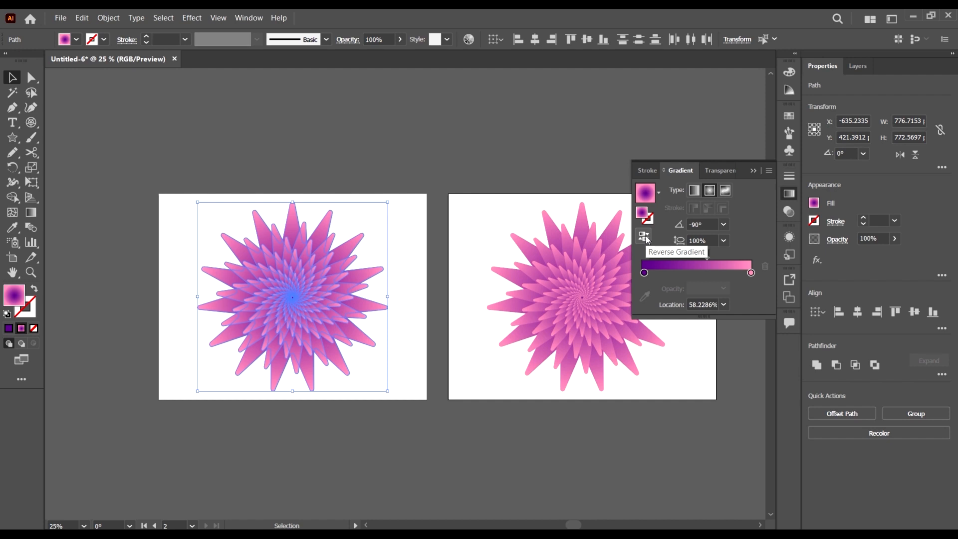
{"action": "left_click", "coordinate": [647, 239]}
{"action": "left_click", "coordinate": [717, 427]}
{"action": "scroll", "coordinate": [254, 262], "scroll_direction": "right", "scroll_amount": 2}
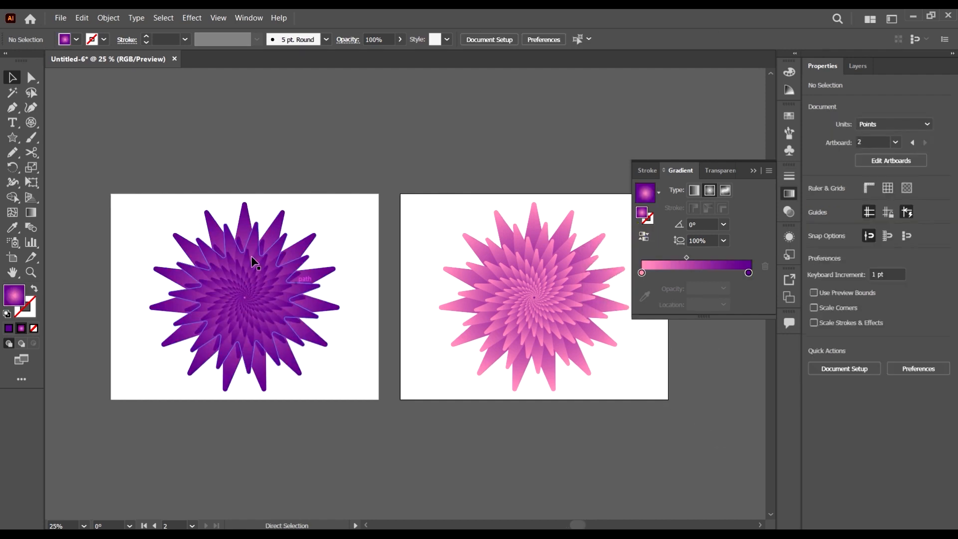
{"action": "scroll", "coordinate": [546, 319], "scroll_direction": "right", "scroll_amount": 2}
{"action": "scroll", "coordinate": [619, 379], "scroll_direction": "left", "scroll_amount": 3}
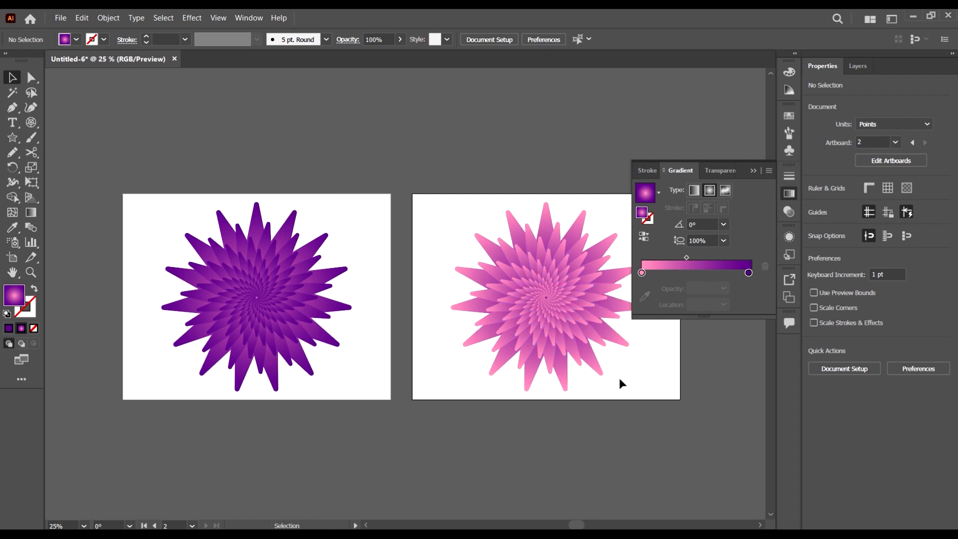
{"action": "scroll", "coordinate": [515, 337], "scroll_direction": "down", "scroll_amount": 2, "text": "alt"}
{"action": "scroll", "coordinate": [579, 364], "scroll_direction": "up", "scroll_amount": 2, "text": "alt"}
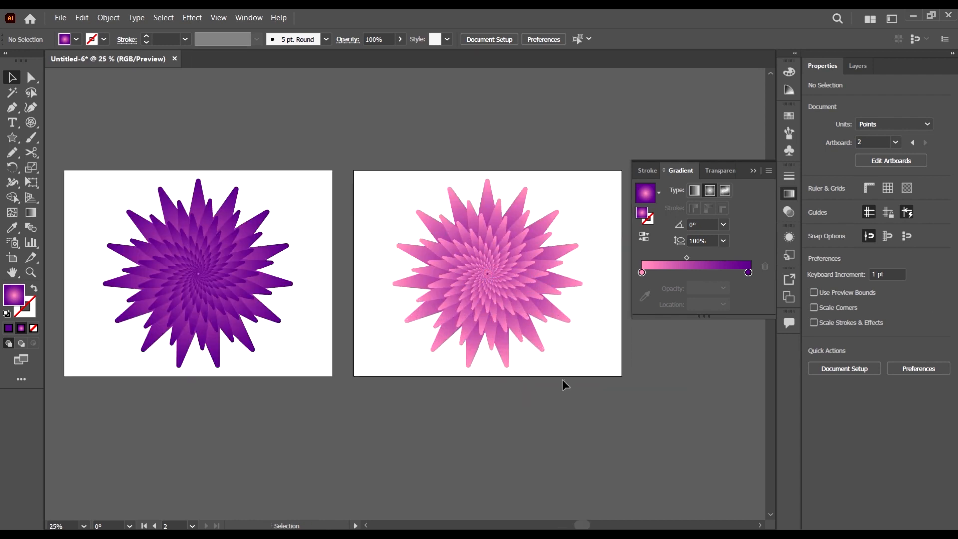
{"action": "left_click", "coordinate": [108, 18]}
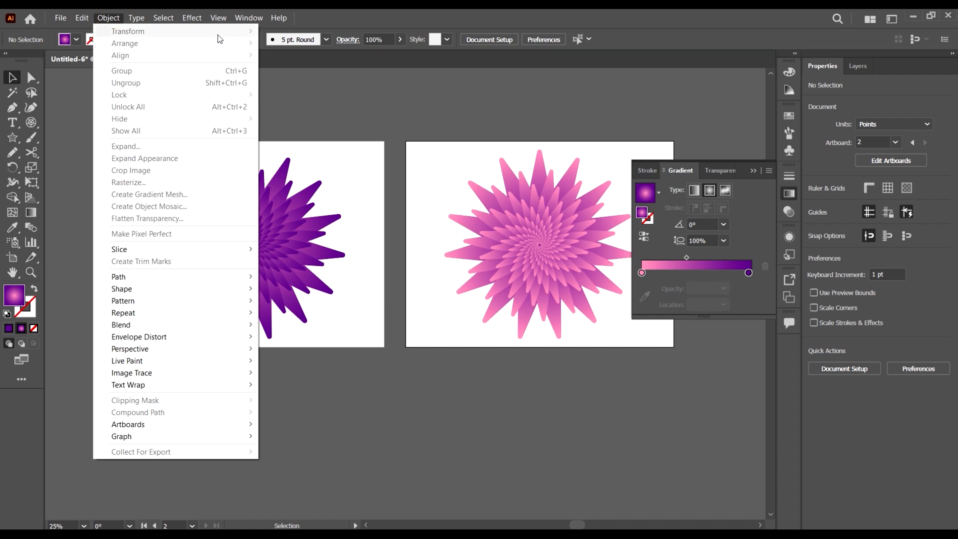
{"action": "key", "text": "Escape"}
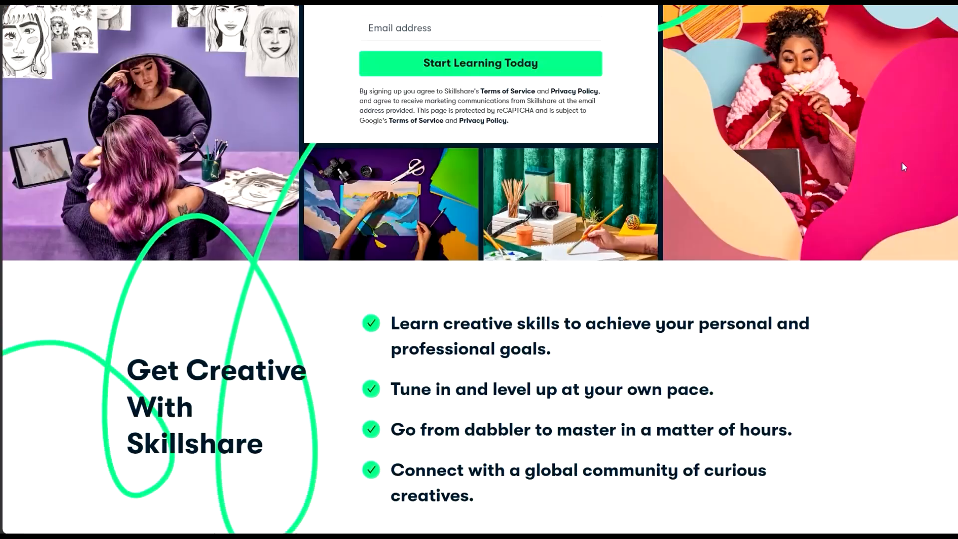
- Look through the Skillshare home page, covering the inspiring courses, the creative experts and the student reviews
{"action": "scroll", "coordinate": [903, 167], "scroll_direction": "down", "scroll_amount": 12}
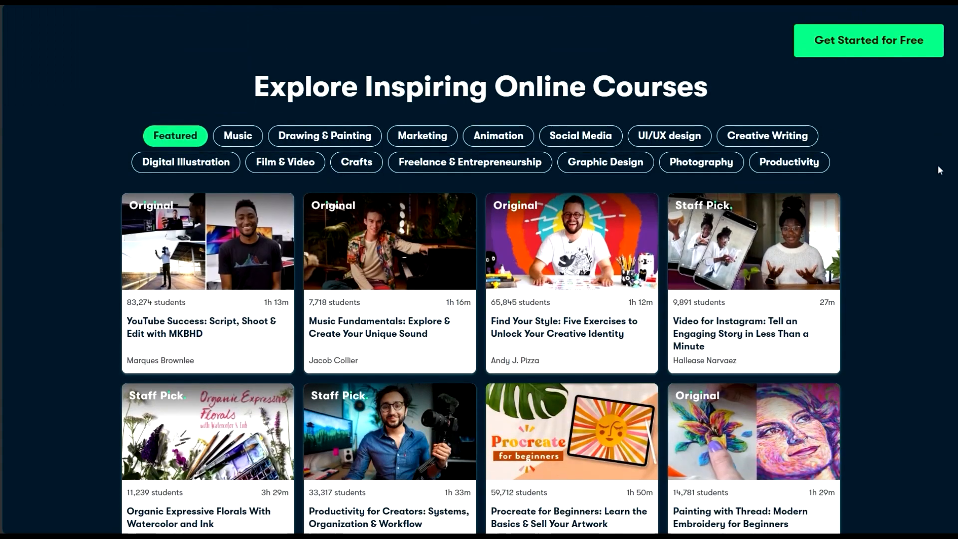
{"action": "scroll", "coordinate": [939, 165], "scroll_direction": "down", "scroll_amount": 10}
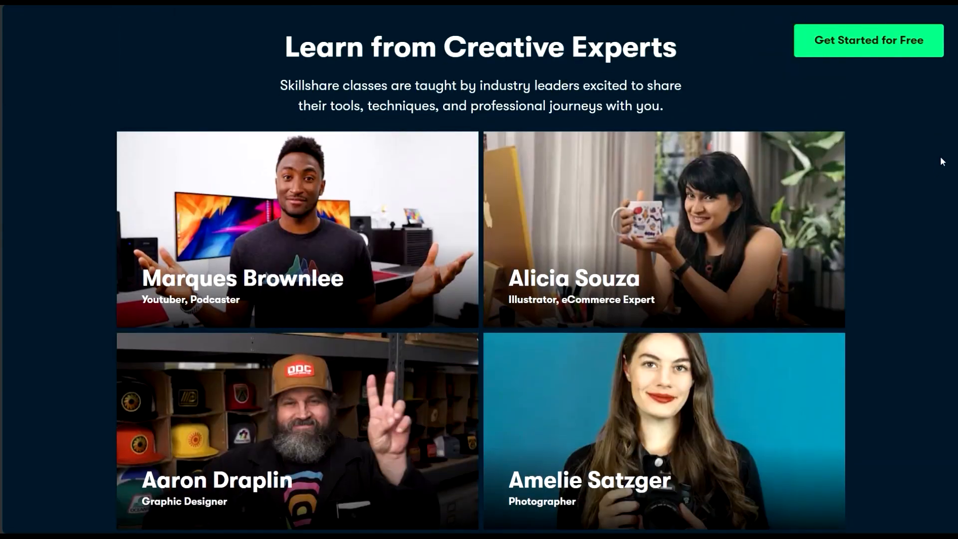
{"action": "scroll", "coordinate": [943, 161], "scroll_direction": "down", "scroll_amount": 10}
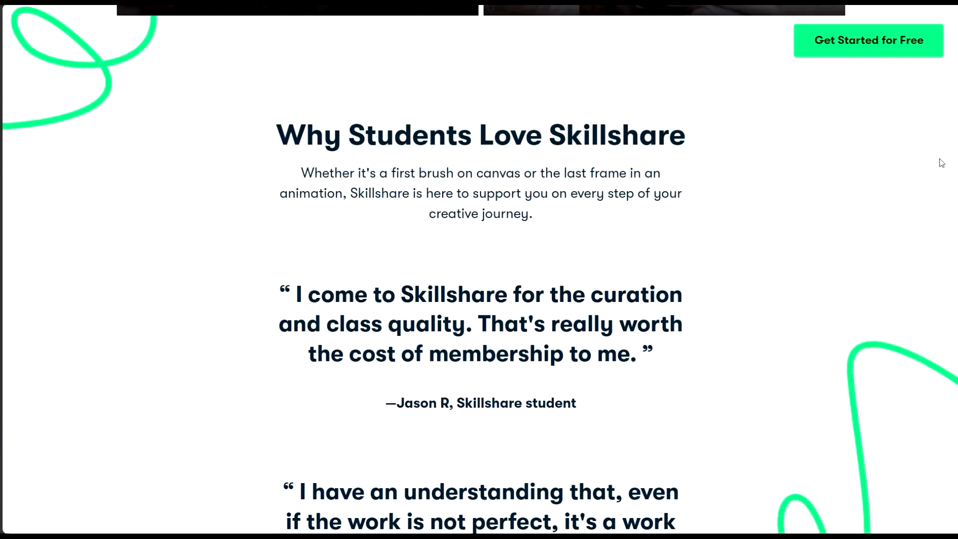
{"action": "scroll", "coordinate": [940, 158], "scroll_direction": "down", "scroll_amount": 10}
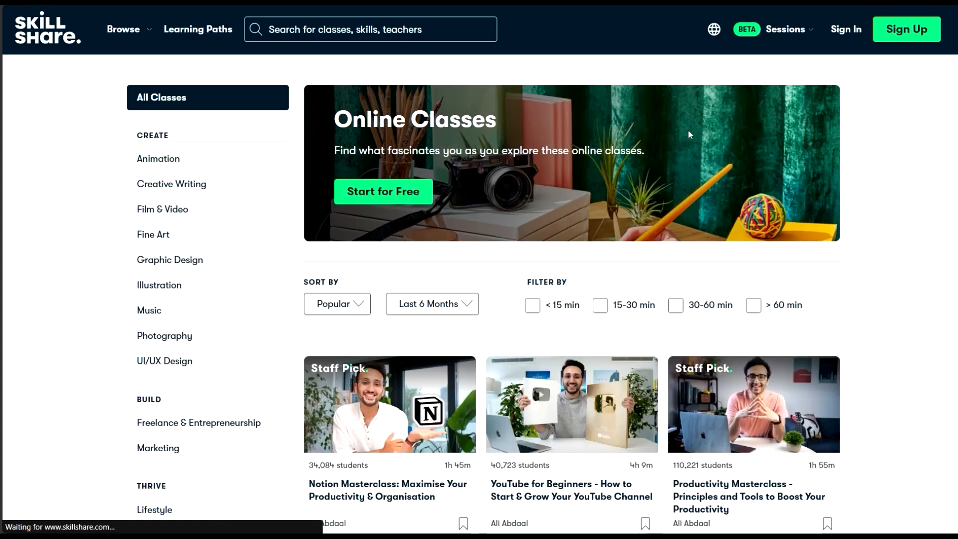
- Look through the class listings on the first and last pages of Skillshare's full catalogue of online classes
{"action": "scroll", "coordinate": [689, 133], "scroll_direction": "down", "scroll_amount": 15}
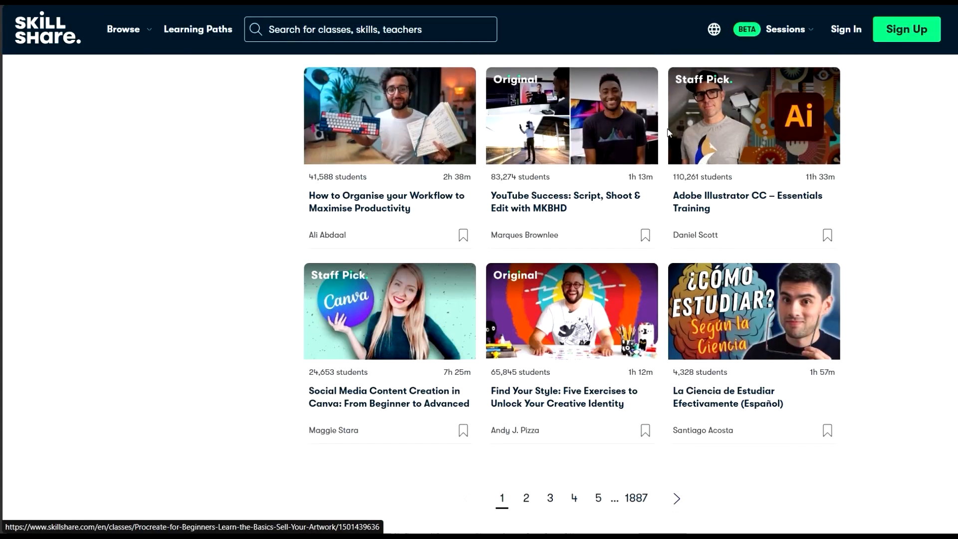
{"action": "scroll", "coordinate": [669, 132], "scroll_direction": "down", "scroll_amount": 3}
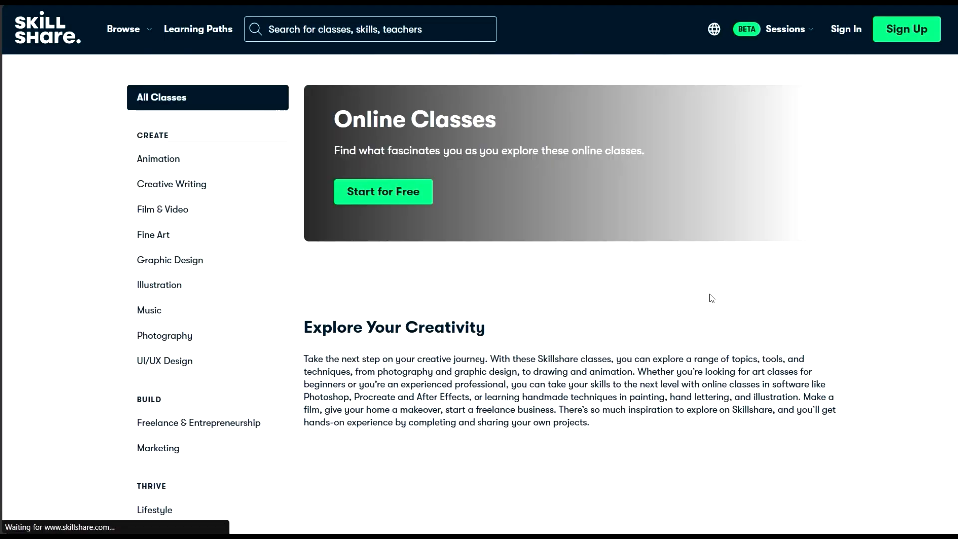
{"action": "scroll", "coordinate": [646, 223], "scroll_direction": "down", "scroll_amount": 3}
{"action": "scroll", "coordinate": [642, 219], "scroll_direction": "up", "scroll_amount": 2}
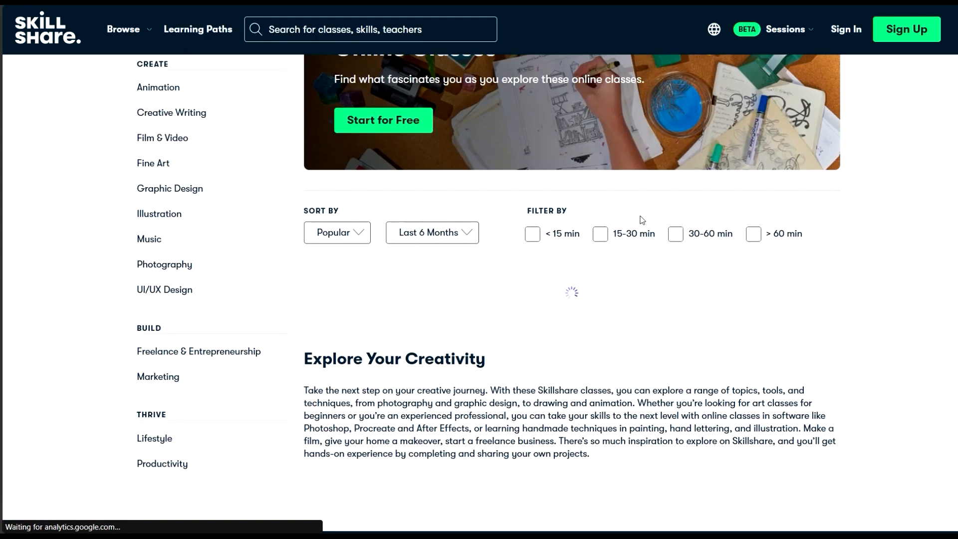
{"action": "scroll", "coordinate": [643, 207], "scroll_direction": "up", "scroll_amount": 2}
{"action": "scroll", "coordinate": [643, 208], "scroll_direction": "down", "scroll_amount": 3}
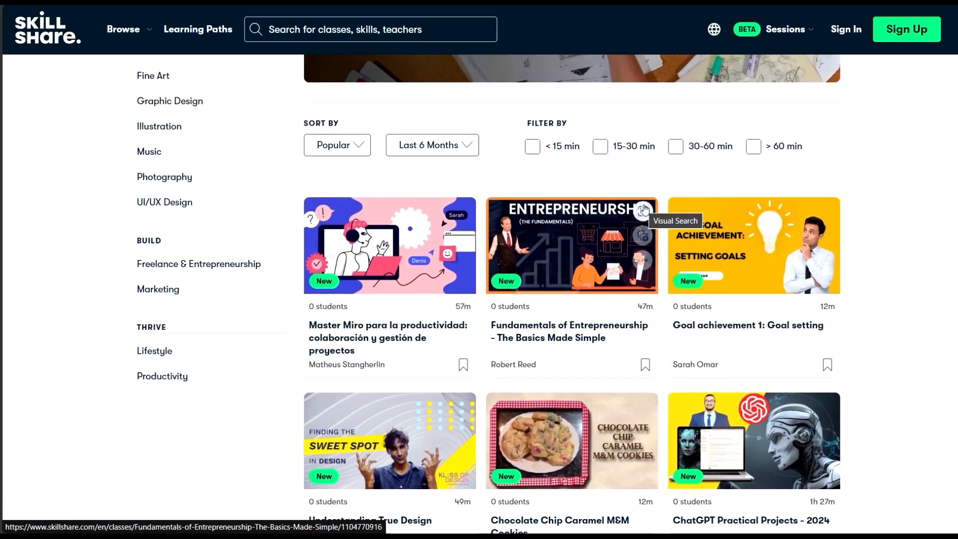
{"action": "scroll", "coordinate": [643, 210], "scroll_direction": "down", "scroll_amount": 1}
{"action": "scroll", "coordinate": [645, 208], "scroll_direction": "down", "scroll_amount": 3}
{"action": "scroll", "coordinate": [645, 207], "scroll_direction": "down", "scroll_amount": 1}
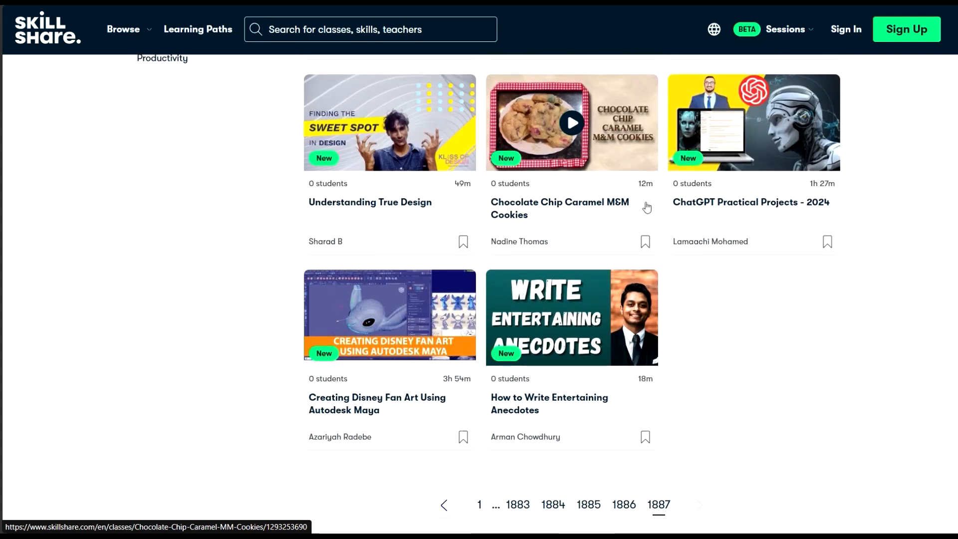
{"action": "scroll", "coordinate": [568, 307], "scroll_direction": "up", "scroll_amount": 5}
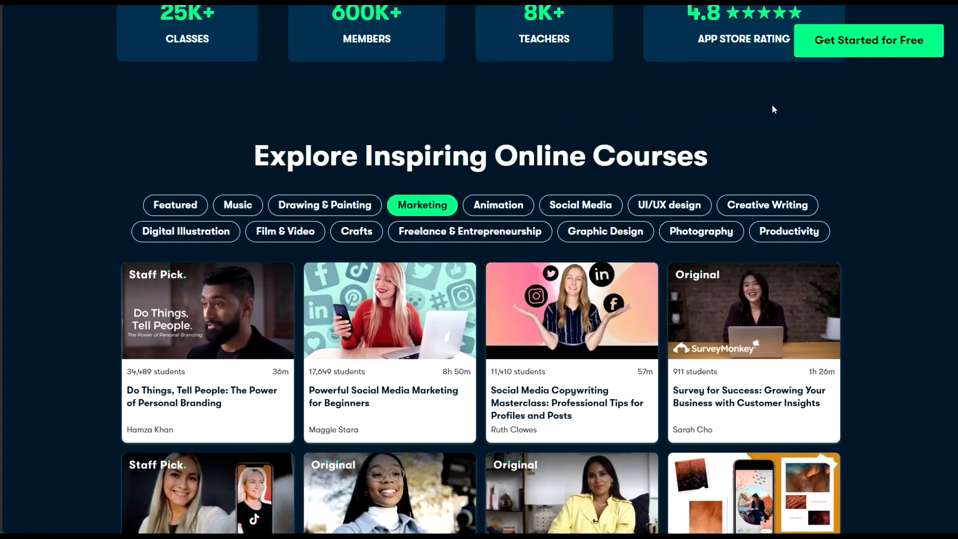
- Browse the home page's inspiring courses category by category, from Animation and Social Media through Photography and Productivity
{"action": "scroll", "coordinate": [772, 103], "scroll_direction": "down", "scroll_amount": 2}
{"action": "scroll", "coordinate": [753, 98], "scroll_direction": "up", "scroll_amount": 1}
{"action": "left_click", "coordinate": [499, 126]}
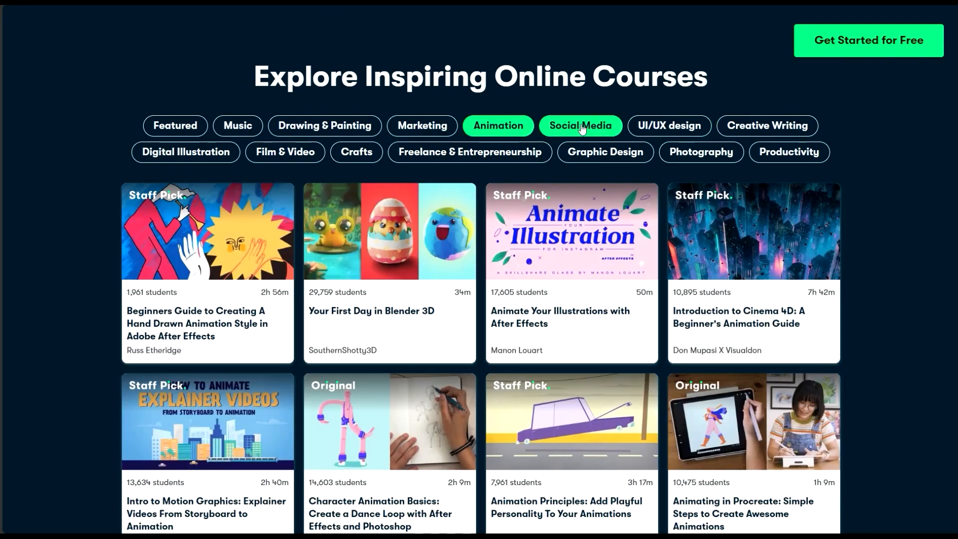
{"action": "left_click", "coordinate": [582, 128]}
{"action": "left_click", "coordinate": [678, 131]}
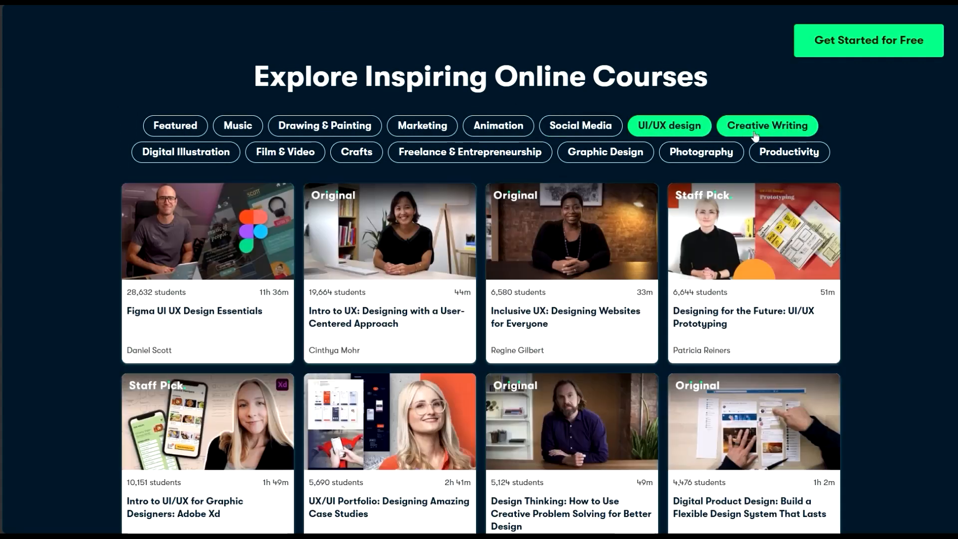
{"action": "left_click", "coordinate": [768, 127]}
{"action": "left_click", "coordinate": [217, 152]}
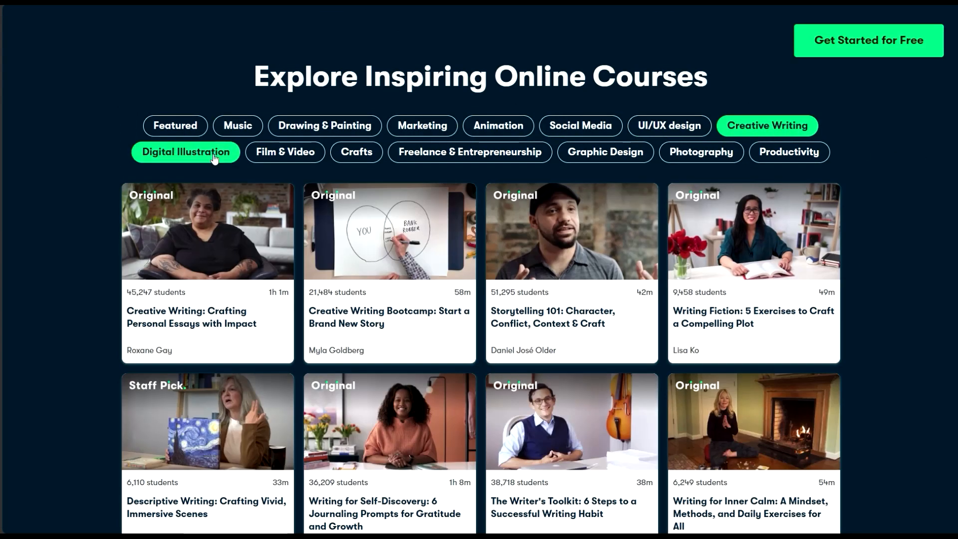
{"action": "left_click", "coordinate": [288, 153]}
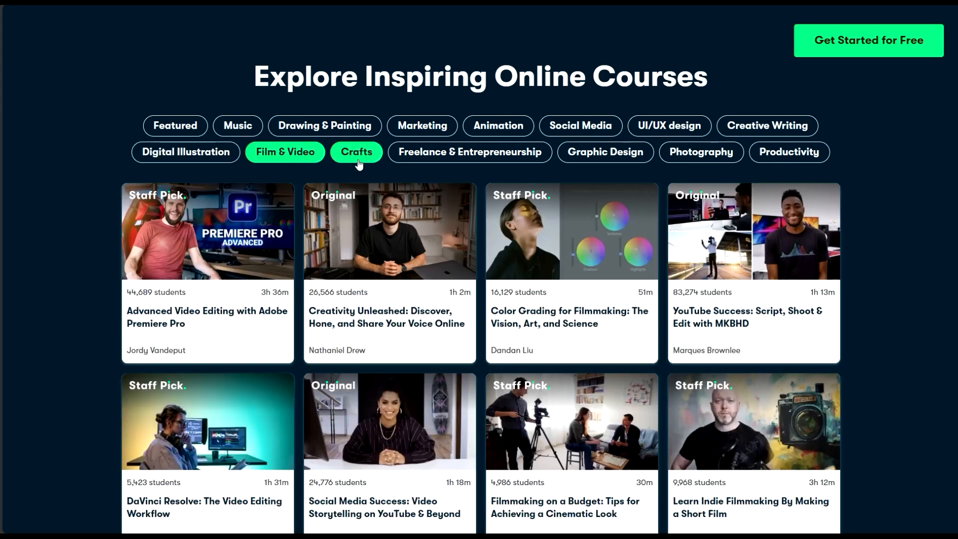
{"action": "left_click", "coordinate": [358, 155]}
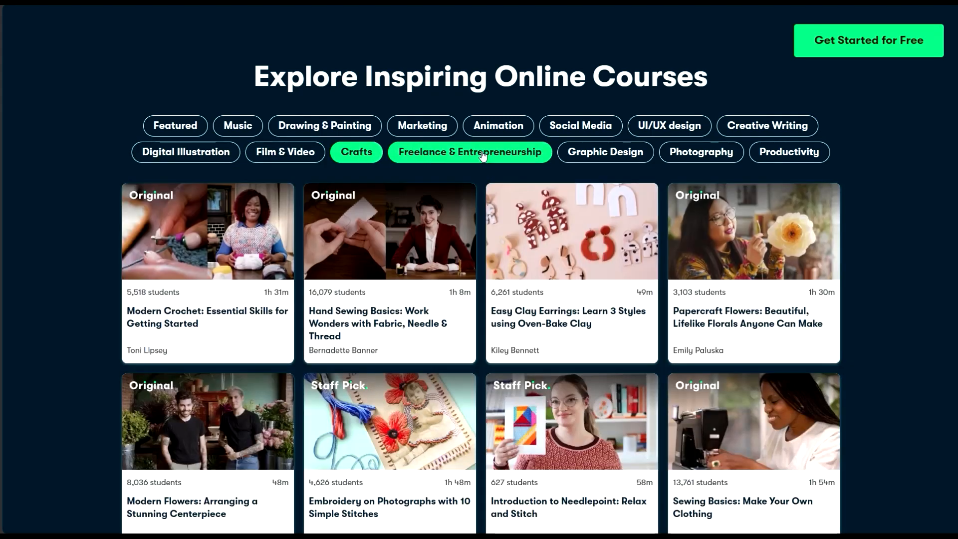
{"action": "left_click", "coordinate": [485, 156]}
{"action": "left_click", "coordinate": [612, 157]}
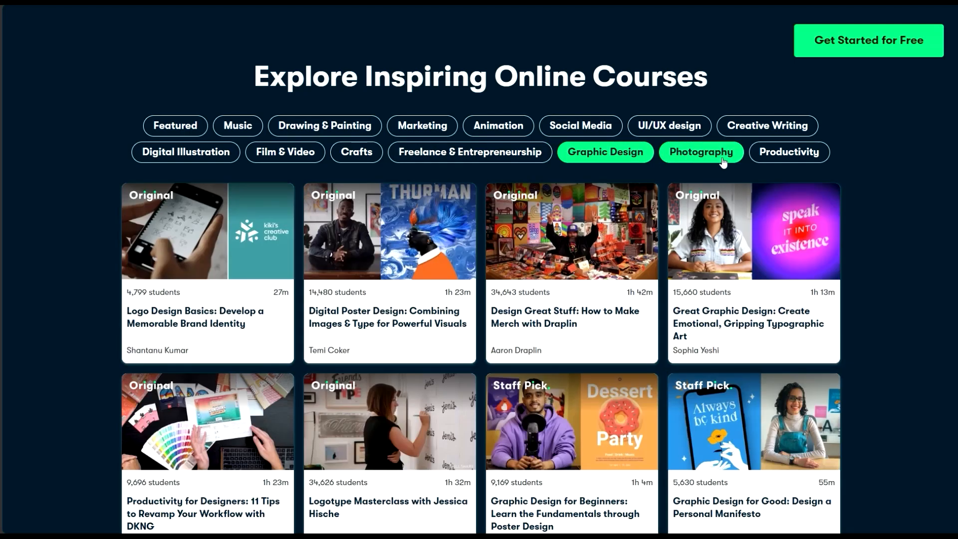
{"action": "left_click", "coordinate": [722, 159]}
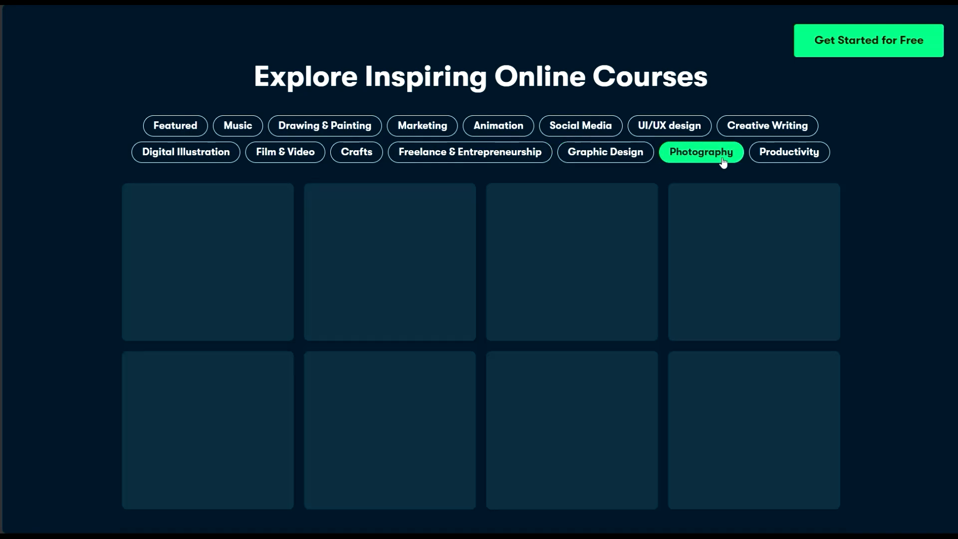
{"action": "left_click", "coordinate": [780, 159]}
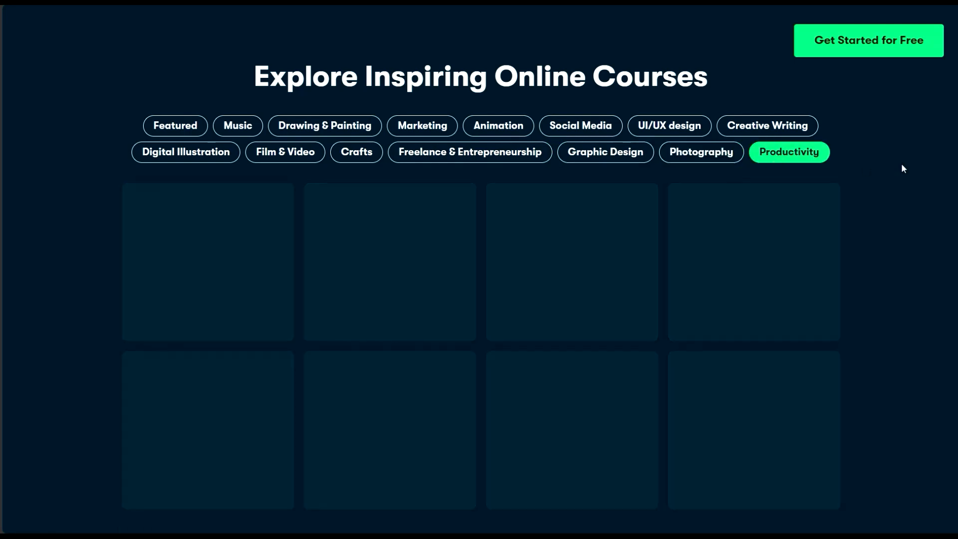
- Open Skillshare's online classes from the home page and look through its featured, popular and trending classes
{"action": "scroll", "coordinate": [910, 151], "scroll_direction": "up", "scroll_amount": 20}
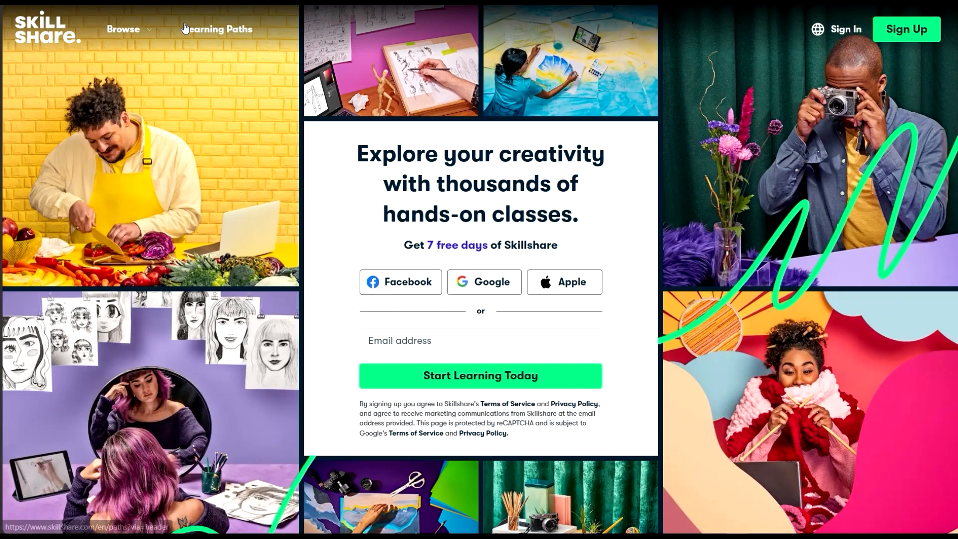
{"action": "left_click", "coordinate": [152, 30]}
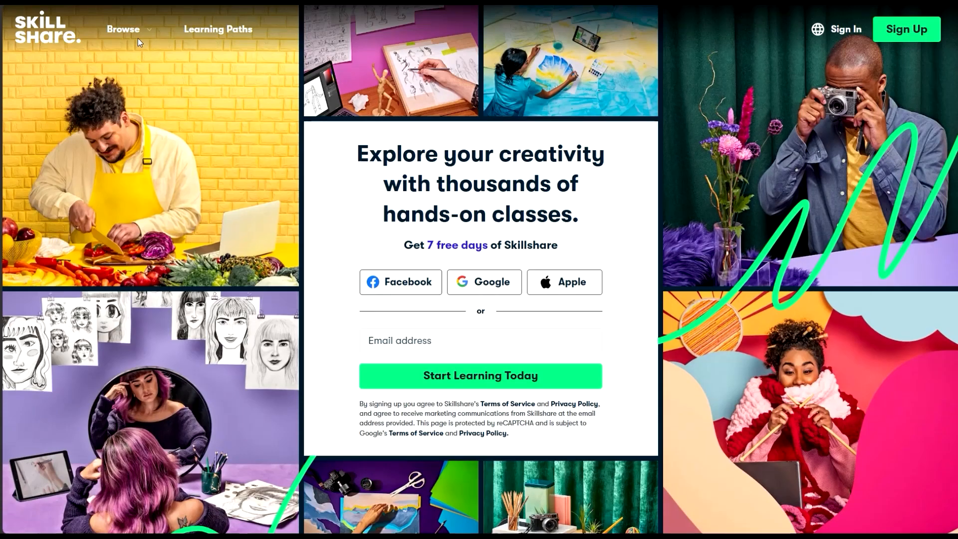
{"action": "left_click", "coordinate": [510, 93]}
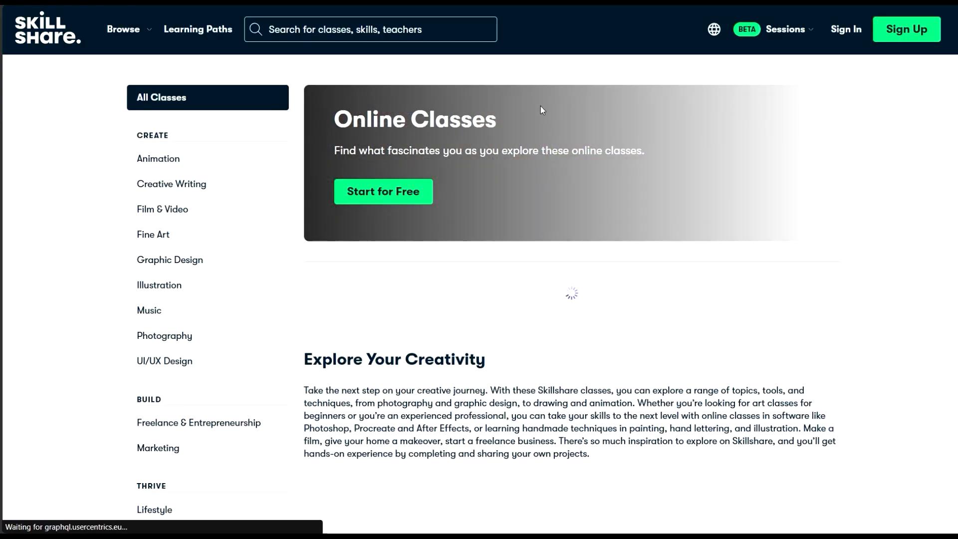
{"action": "scroll", "coordinate": [541, 109], "scroll_direction": "down", "scroll_amount": 3}
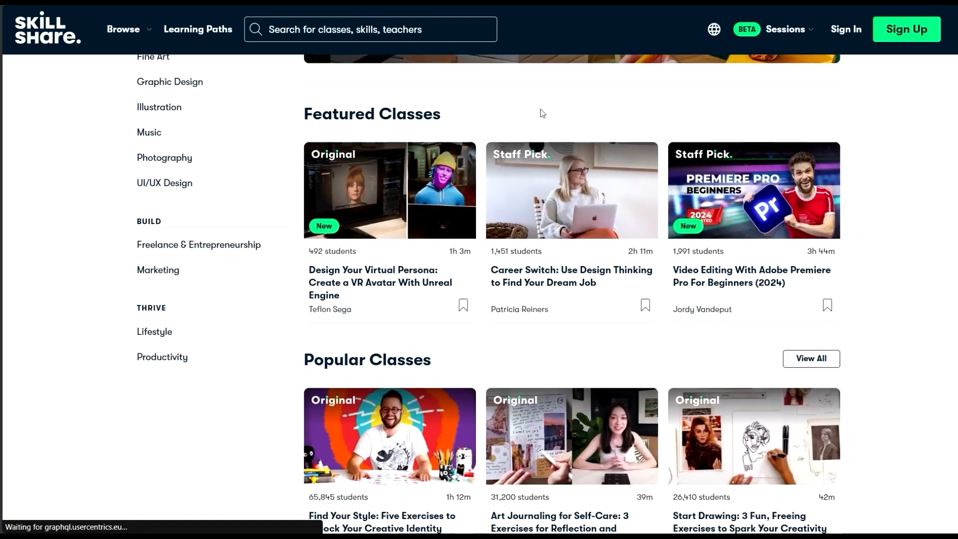
{"action": "scroll", "coordinate": [541, 111], "scroll_direction": "down", "scroll_amount": 11}
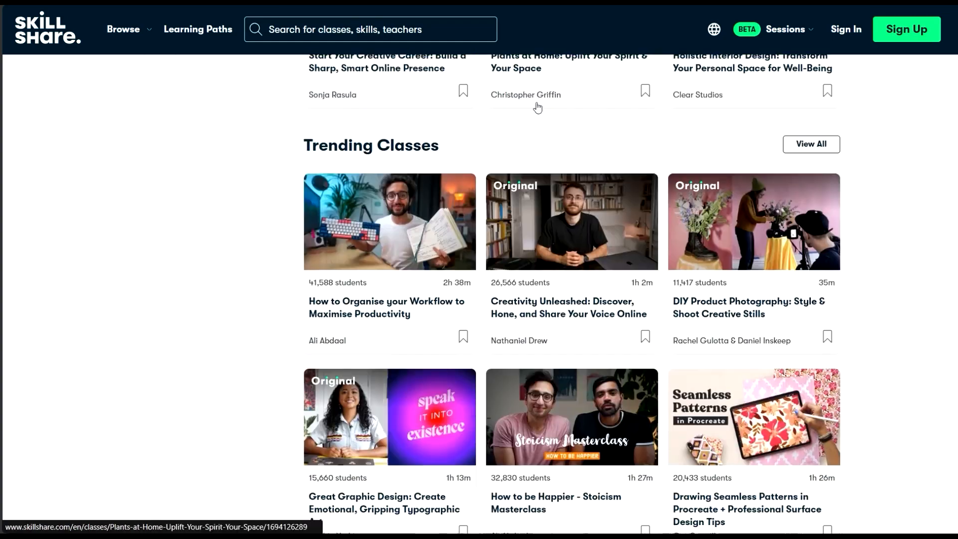
{"action": "scroll", "coordinate": [539, 100], "scroll_direction": "down", "scroll_amount": 8}
{"action": "scroll", "coordinate": [540, 95], "scroll_direction": "up", "scroll_amount": 12}
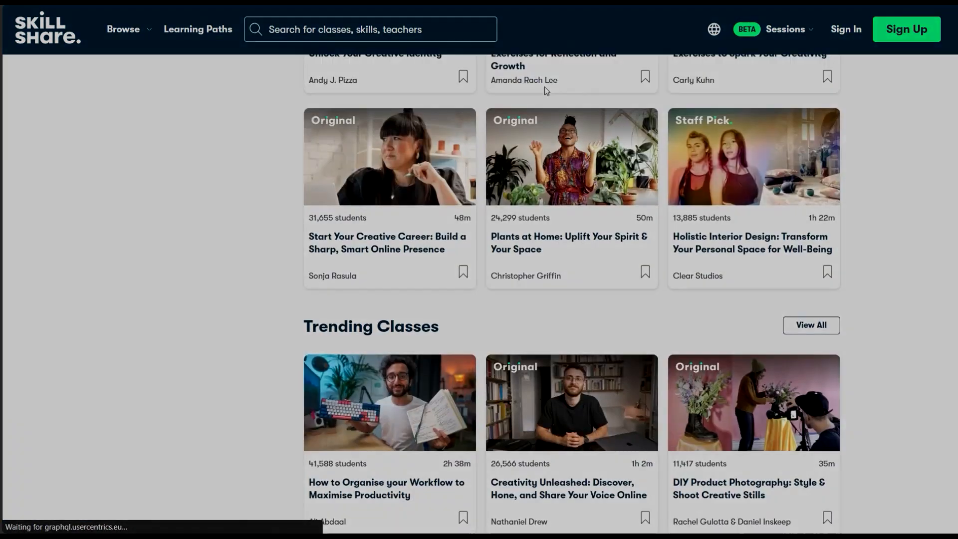
{"action": "scroll", "coordinate": [544, 92], "scroll_direction": "up", "scroll_amount": 9}
{"action": "scroll", "coordinate": [543, 96], "scroll_direction": "down", "scroll_amount": 6}
{"action": "scroll", "coordinate": [543, 96], "scroll_direction": "up", "scroll_amount": 2}
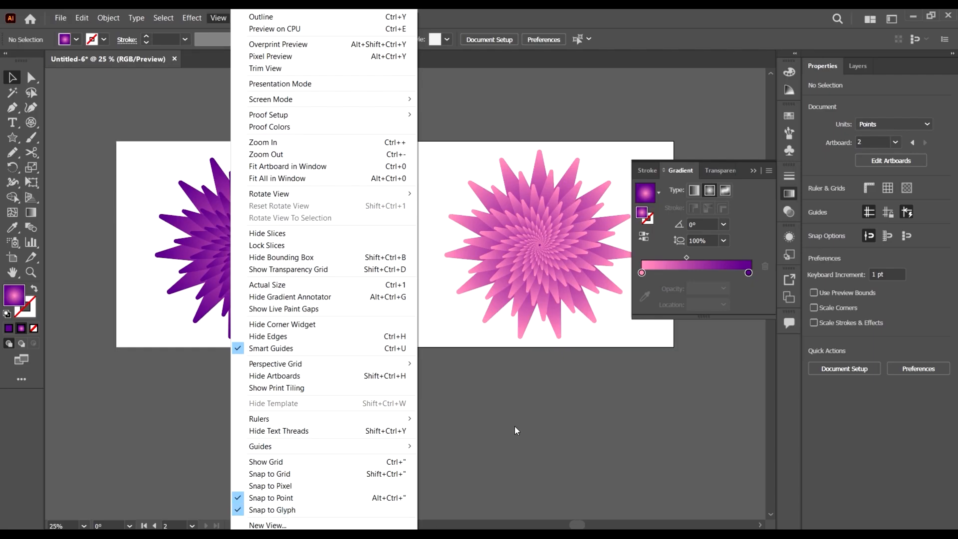
- Switch back to Illustrator and duplicate the pink flower's artboard with its artwork, placing the copy below the violet flower's artboard
{"action": "left_click", "coordinate": [515, 426]}
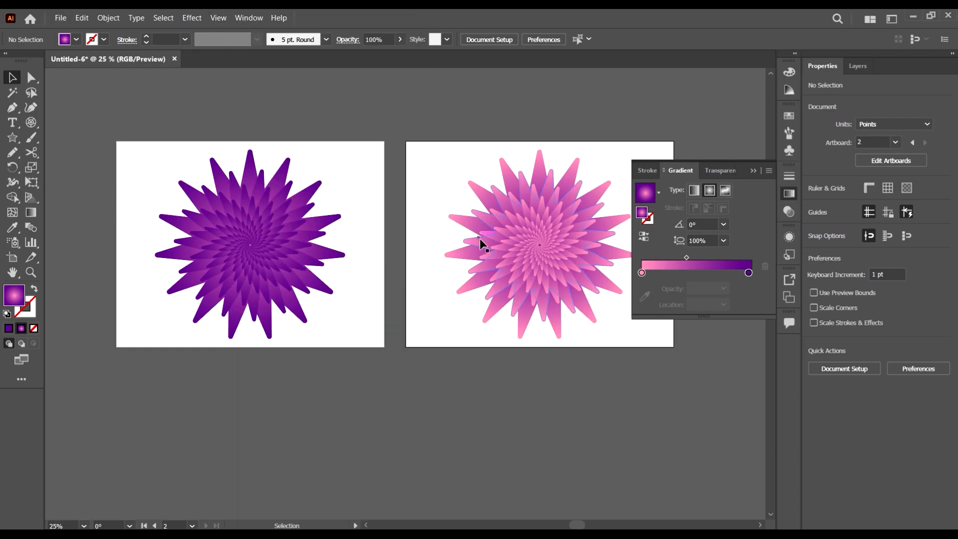
{"action": "scroll", "coordinate": [456, 336], "scroll_direction": "right", "scroll_amount": 4}
{"action": "scroll", "coordinate": [514, 294], "scroll_direction": "down", "scroll_amount": 7}
{"action": "scroll", "coordinate": [394, 275], "scroll_direction": "up", "scroll_amount": 2}
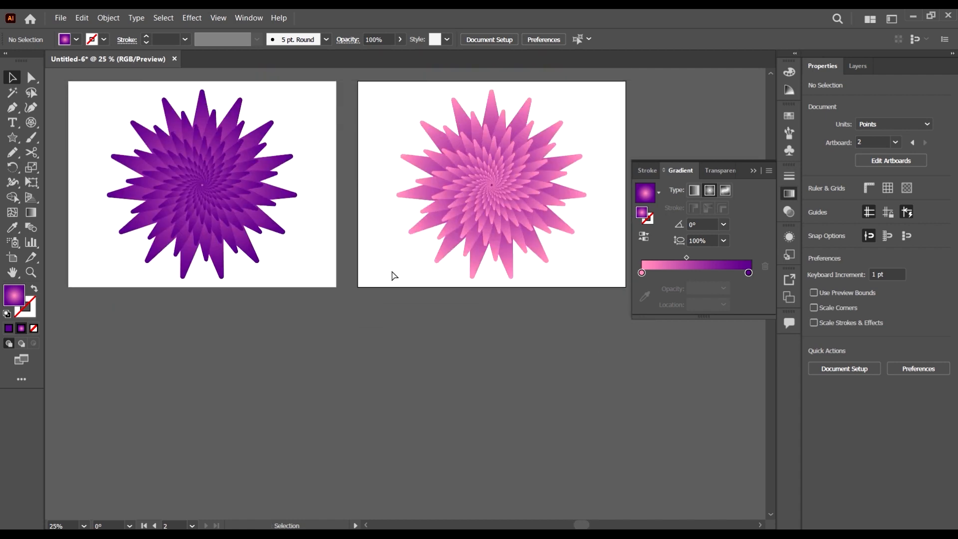
{"action": "scroll", "coordinate": [337, 244], "scroll_direction": "left", "scroll_amount": 3}
{"action": "scroll", "coordinate": [339, 248], "scroll_direction": "left", "scroll_amount": 1}
{"action": "key", "text": "shift+o"}
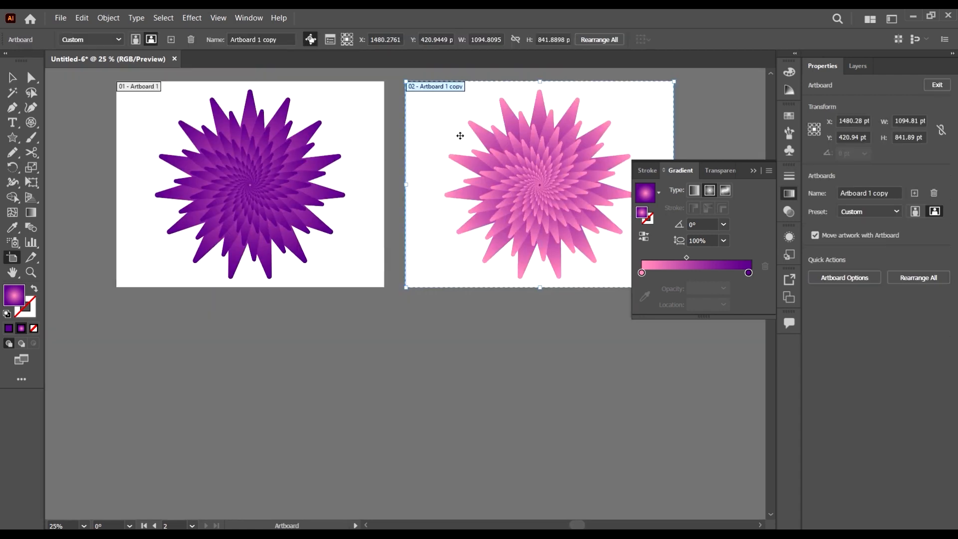
{"action": "left_click_drag", "start_coordinate": [459, 102], "coordinate": [169, 318]}
{"action": "scroll", "coordinate": [408, 323], "scroll_direction": "down", "scroll_amount": 3}
{"action": "key", "text": "Escape"}
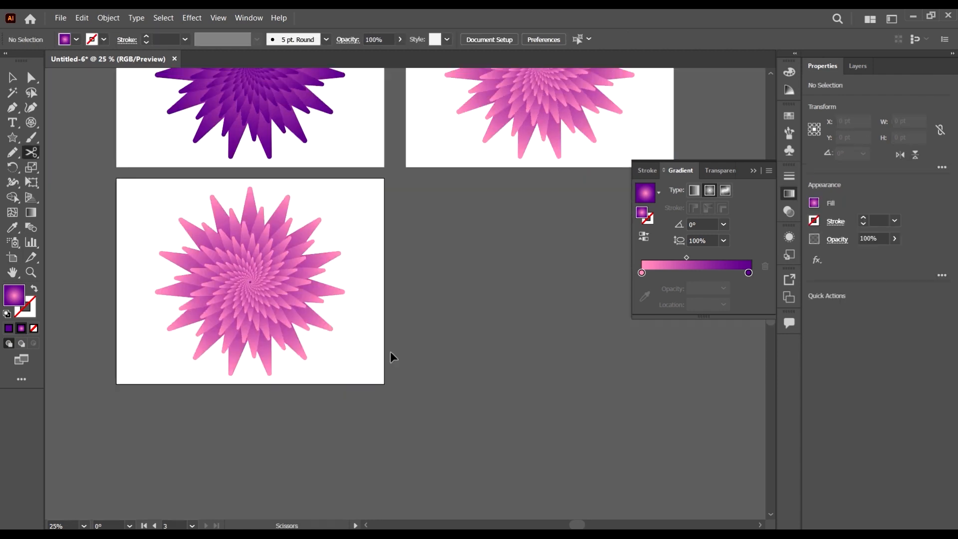
- Select the whole flower on the new lower artboard and delete it
{"action": "left_click_drag", "start_coordinate": [111, 198], "coordinate": [76, 170]}
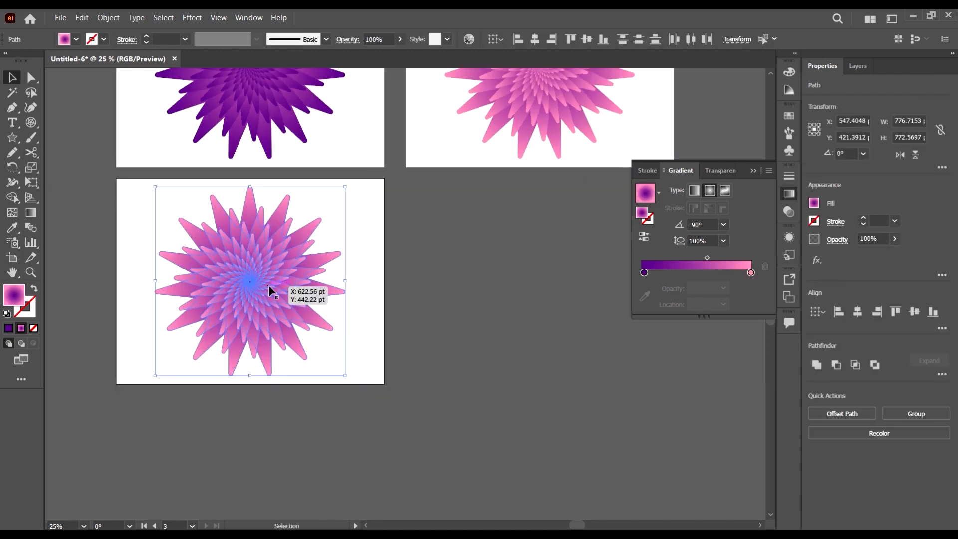
{"action": "key", "text": "Delete"}
{"action": "left_click_drag", "start_coordinate": [328, 308], "coordinate": [478, 380]}
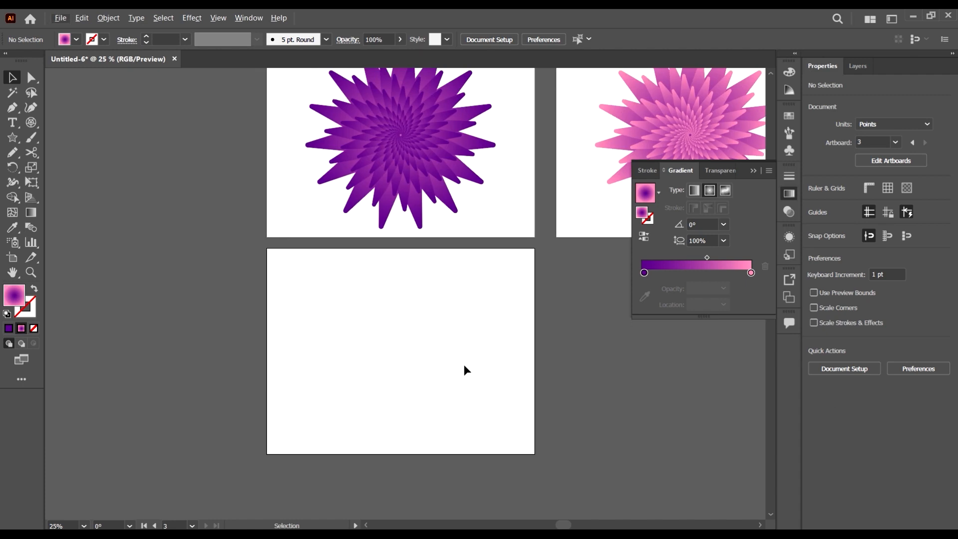
{"action": "key", "text": "v"}
{"action": "left_click", "coordinate": [12, 79]}
{"action": "scroll", "coordinate": [503, 322], "scroll_direction": "down", "scroll_amount": 2}
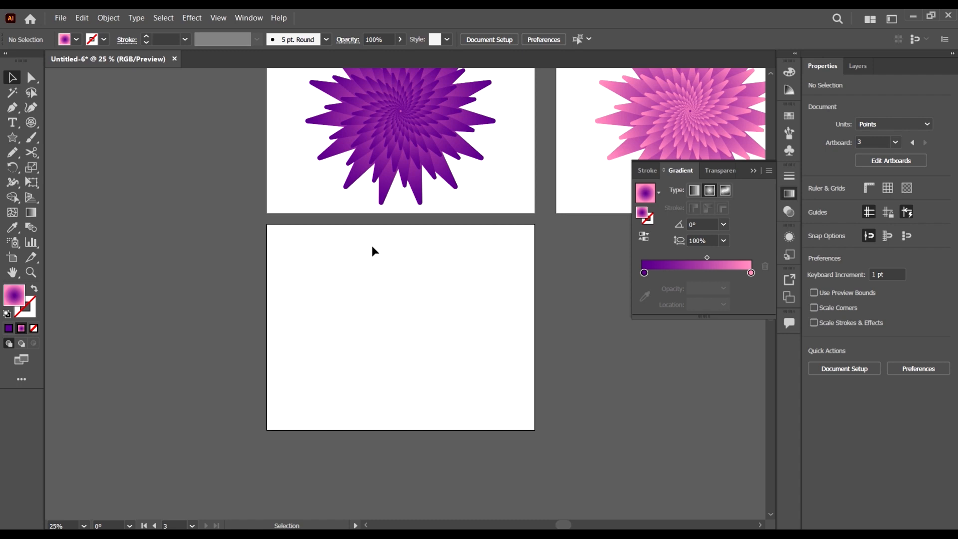
{"action": "scroll", "coordinate": [514, 264], "scroll_direction": "up", "scroll_amount": 1}
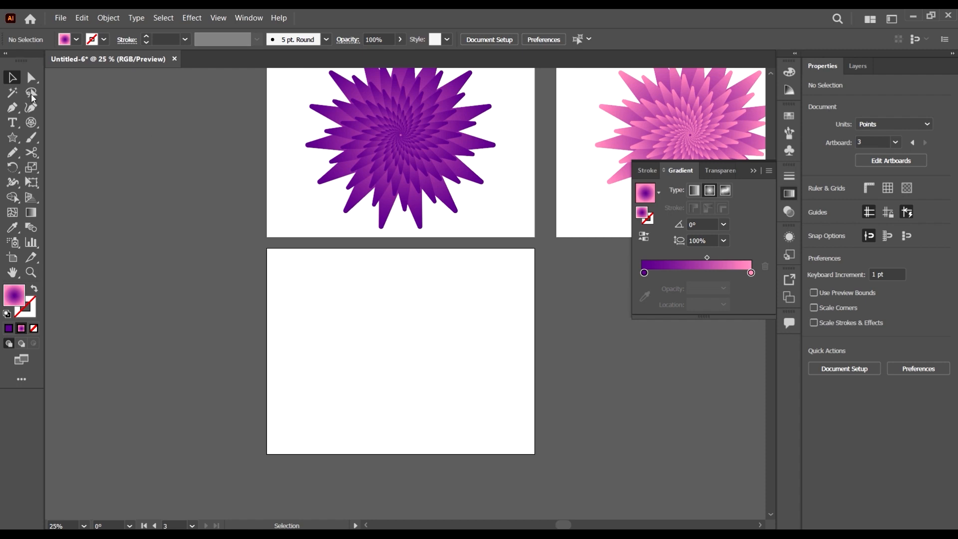
{"action": "left_click", "coordinate": [13, 79]}
{"action": "scroll", "coordinate": [455, 329], "scroll_direction": "up", "scroll_amount": 3}
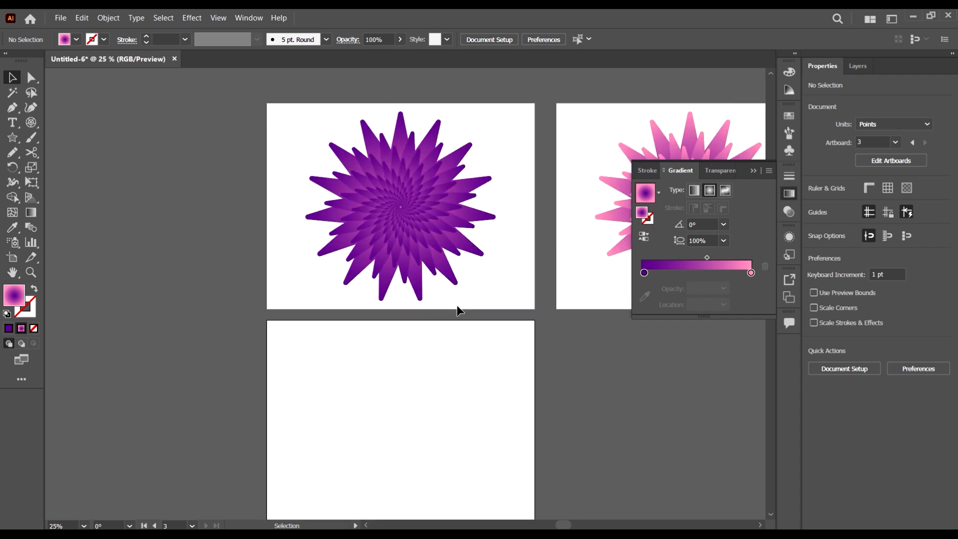
{"action": "scroll", "coordinate": [456, 305], "scroll_direction": "down", "scroll_amount": 3}
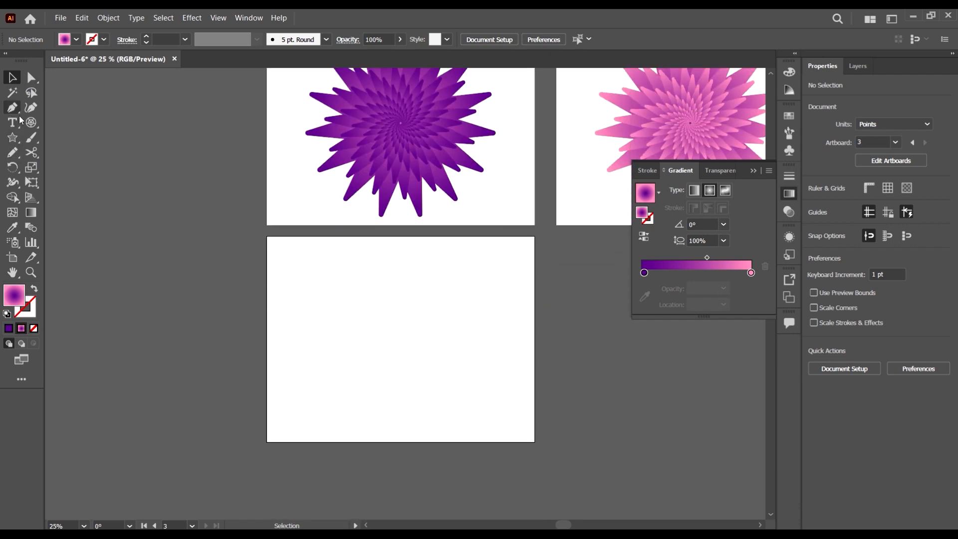
- Draw a square about 355 pt wide with the purple-to-pink radial gradient fill on the empty third artboard
{"action": "left_click", "coordinate": [12, 138]}
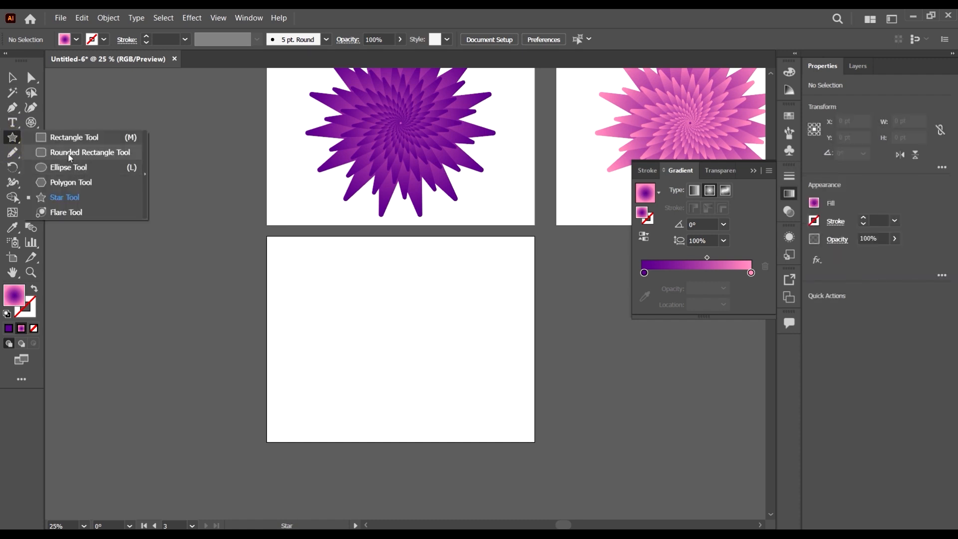
{"action": "left_click", "coordinate": [67, 137]}
{"action": "left_click_drag", "start_coordinate": [357, 289], "coordinate": [444, 375]}
{"action": "left_click", "coordinate": [12, 76]}
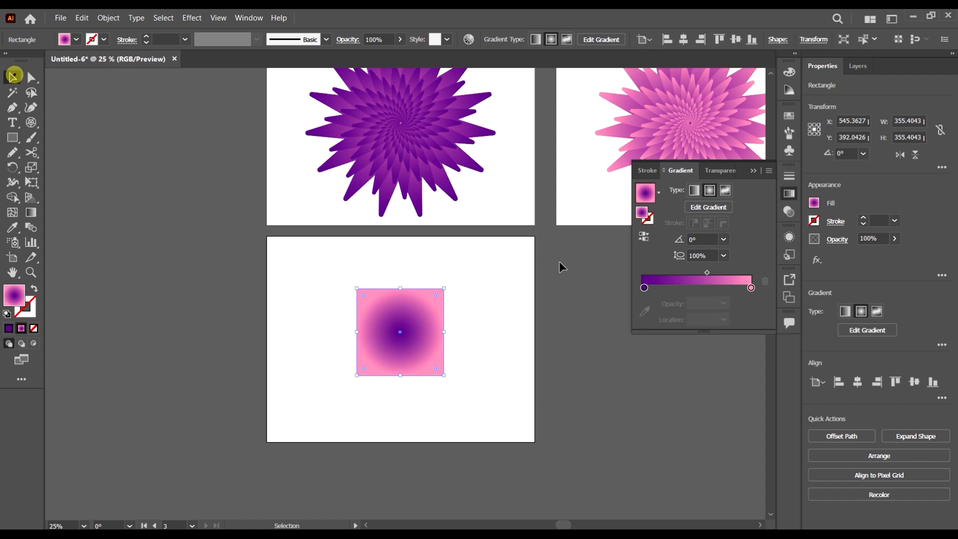
- Centre the gradient square horizontally and vertically on its artboard
{"action": "left_click_drag", "start_coordinate": [526, 352], "coordinate": [540, 310]}
{"action": "left_click", "coordinate": [477, 342]}
{"action": "left_click", "coordinate": [431, 303]}
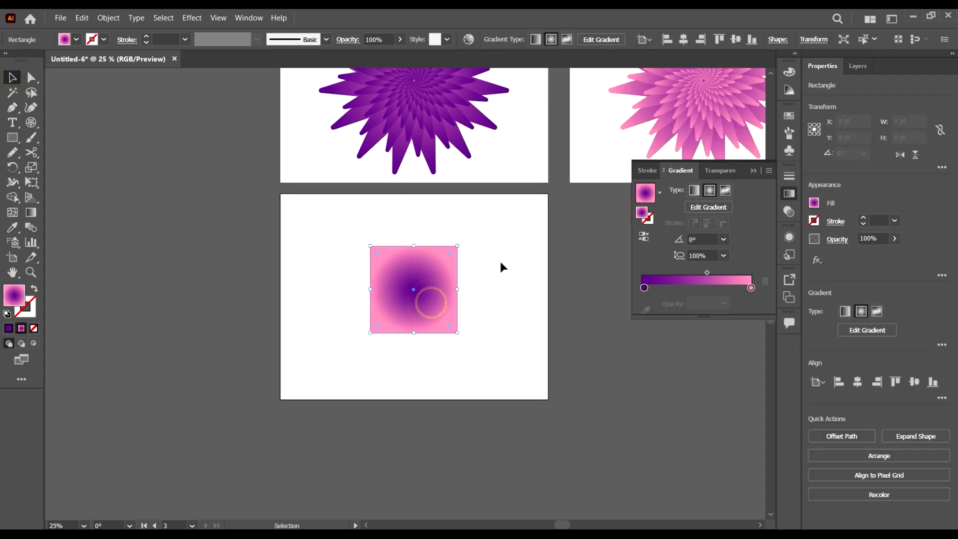
{"action": "left_click", "coordinate": [685, 40]}
{"action": "left_click", "coordinate": [735, 40]}
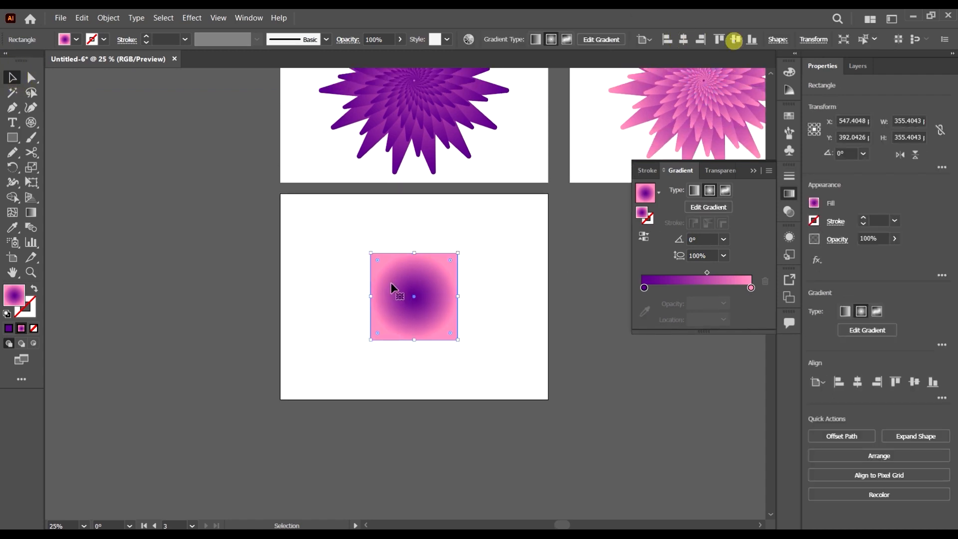
{"action": "scroll", "coordinate": [451, 285], "scroll_direction": "up", "scroll_amount": 1}
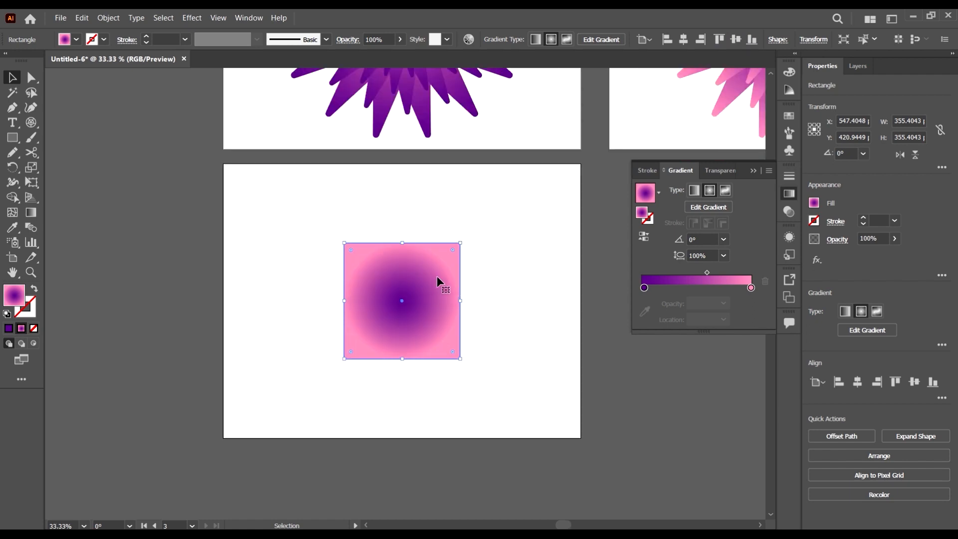
- Give the gradient square a bright blue stroke with a weight of 43 pt
{"action": "left_click", "coordinate": [102, 40]}
{"action": "left_click", "coordinate": [68, 61]}
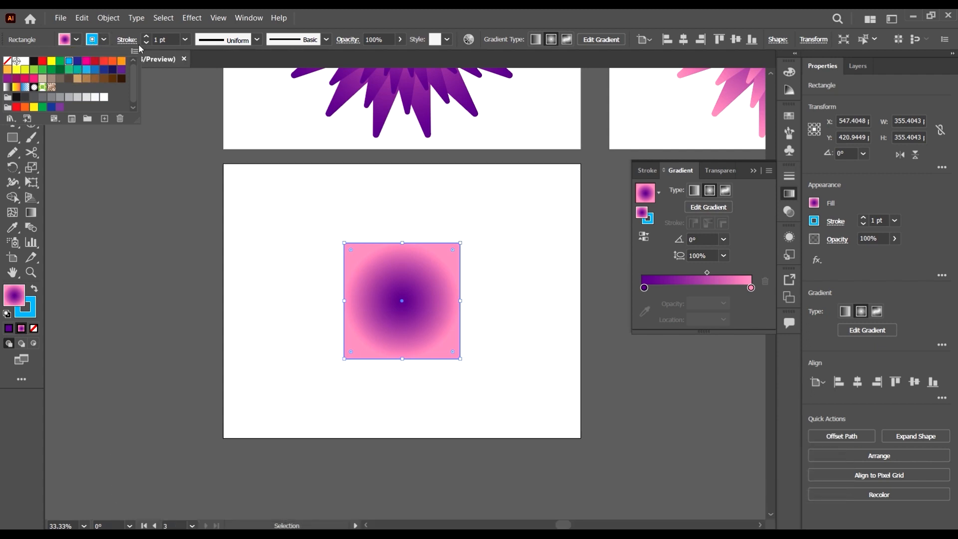
{"action": "left_click", "coordinate": [167, 40]}
{"action": "scroll", "coordinate": [167, 39], "scroll_direction": "up", "scroll_amount": 11}
{"action": "scroll", "coordinate": [167, 39], "scroll_direction": "up", "scroll_amount": 20}
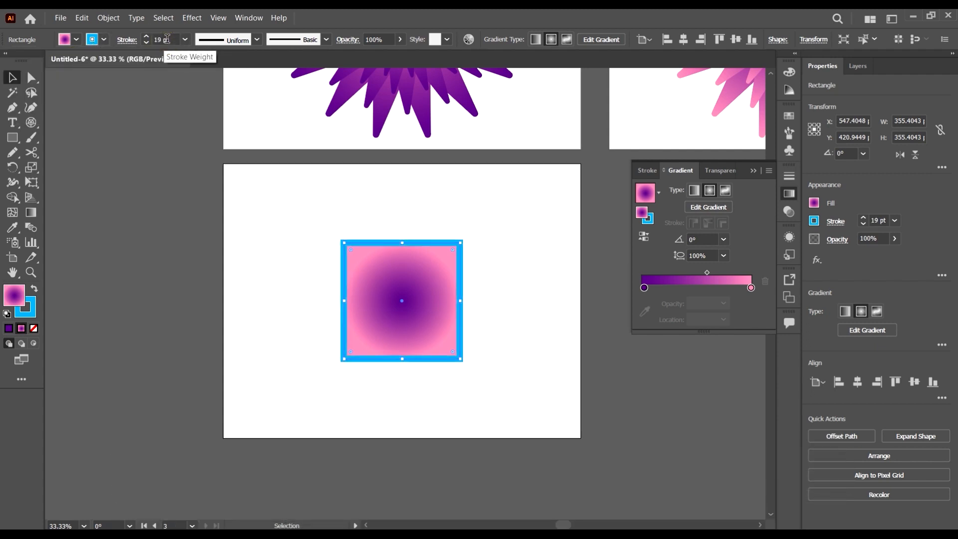
{"action": "scroll", "coordinate": [461, 265], "scroll_direction": "up", "scroll_amount": 4}
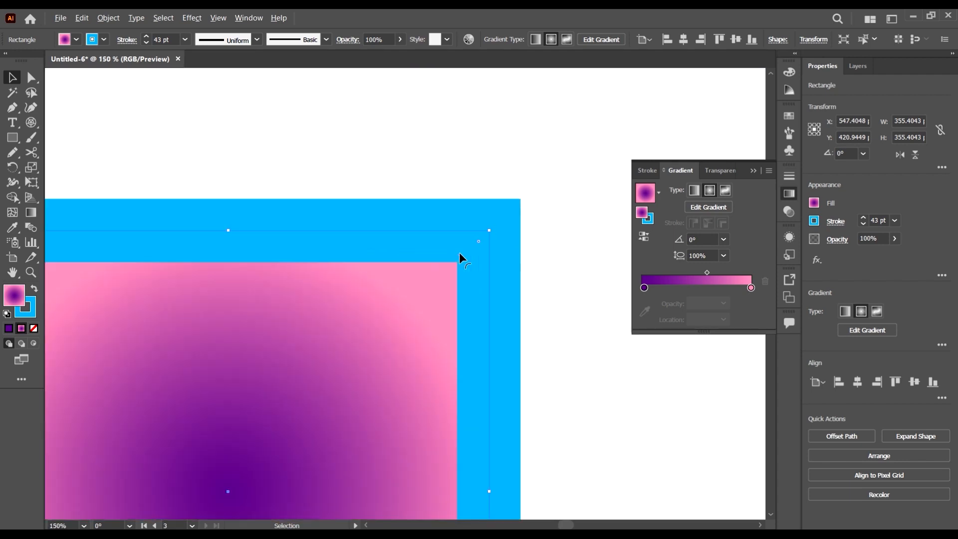
{"action": "scroll", "coordinate": [459, 235], "scroll_direction": "down", "scroll_amount": 4}
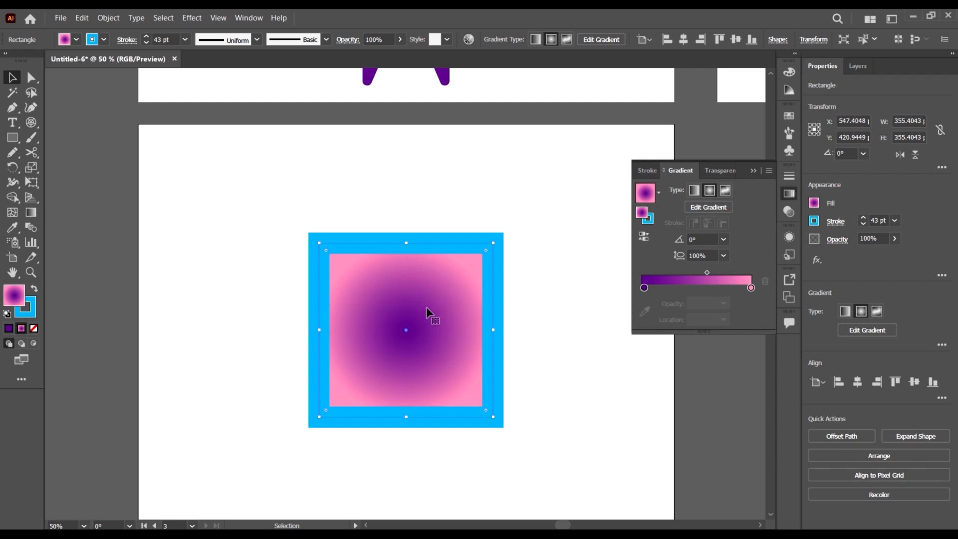
{"action": "scroll", "coordinate": [402, 292], "scroll_direction": "down", "scroll_amount": 2}
{"action": "scroll", "coordinate": [466, 294], "scroll_direction": "up", "scroll_amount": 1}
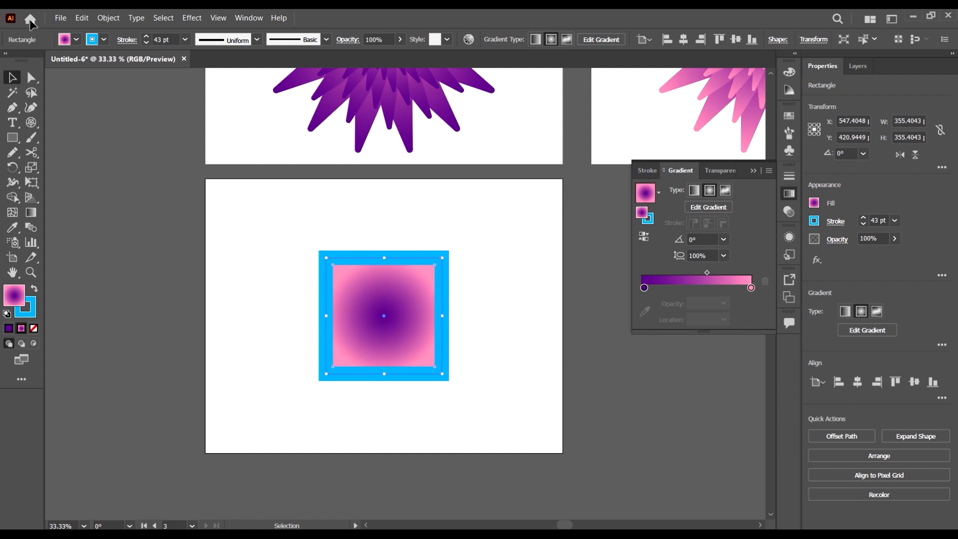
- Expand the square's fill and stroke, converting the gradient to 255 specified objects
{"action": "left_click", "coordinate": [109, 20]}
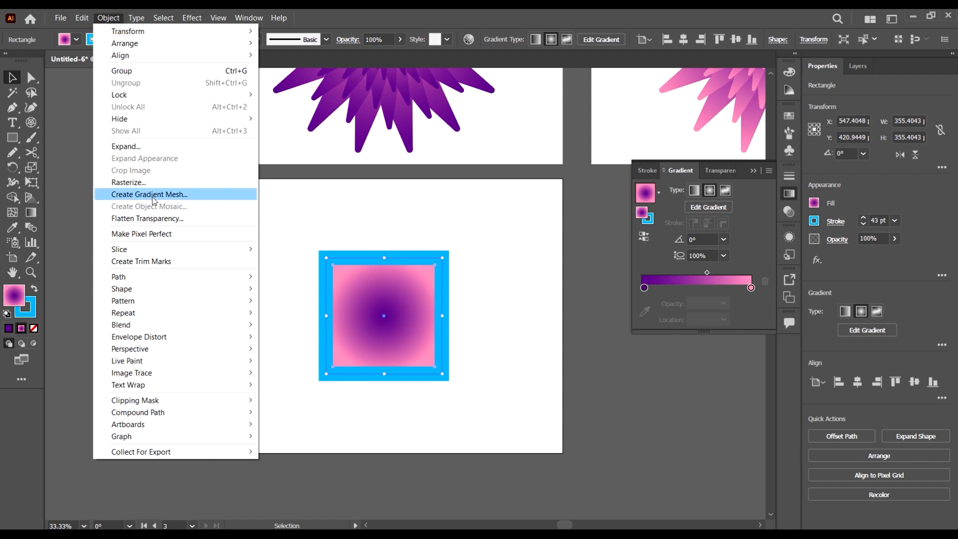
{"action": "left_click", "coordinate": [147, 148]}
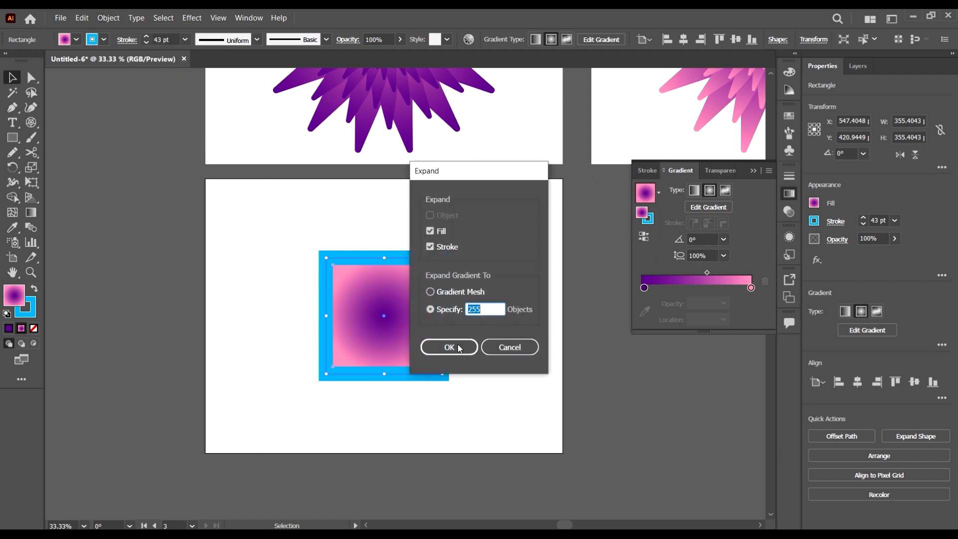
{"action": "left_click", "coordinate": [443, 355]}
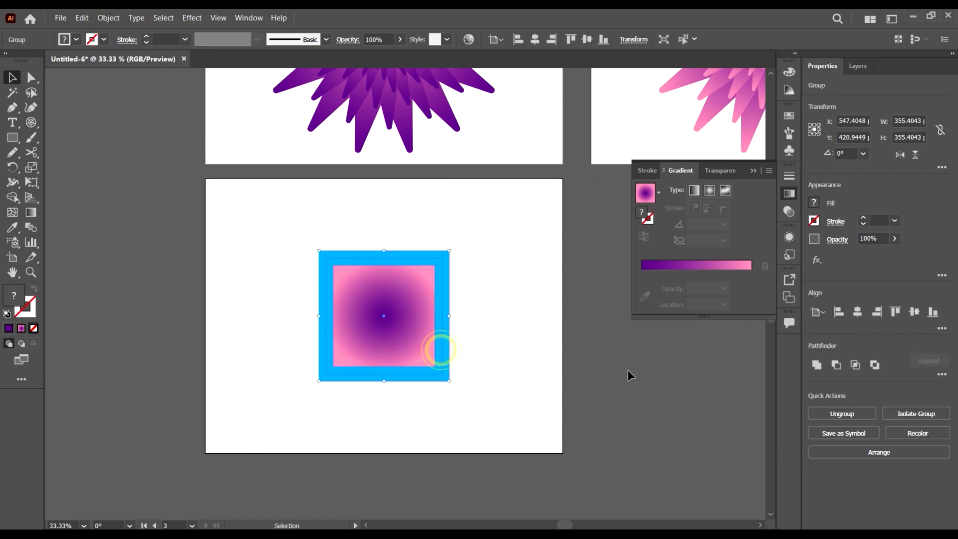
{"action": "left_click", "coordinate": [538, 346]}
{"action": "left_click", "coordinate": [430, 287]}
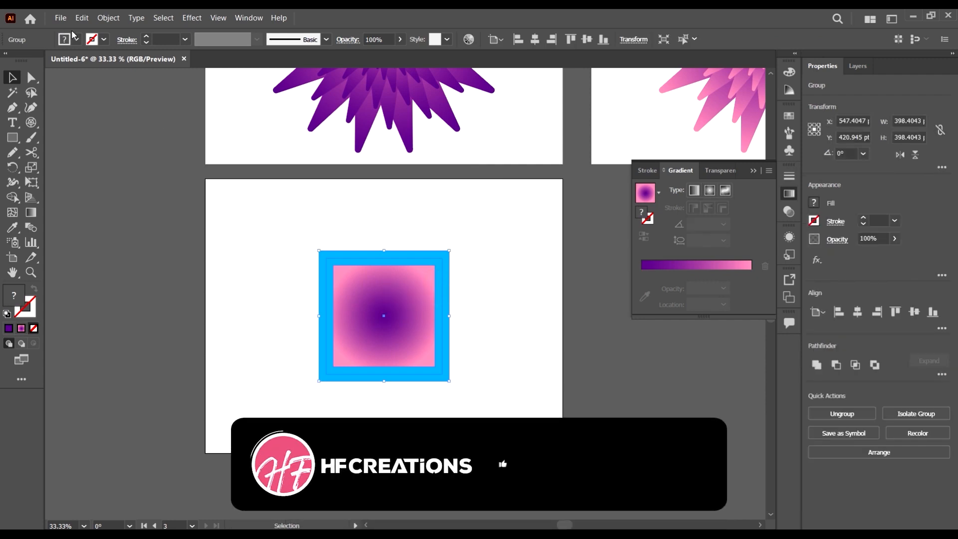
- Ungroup the expanded square and move the blue frame off the gradient square to its right
{"action": "right_click", "coordinate": [398, 303]}
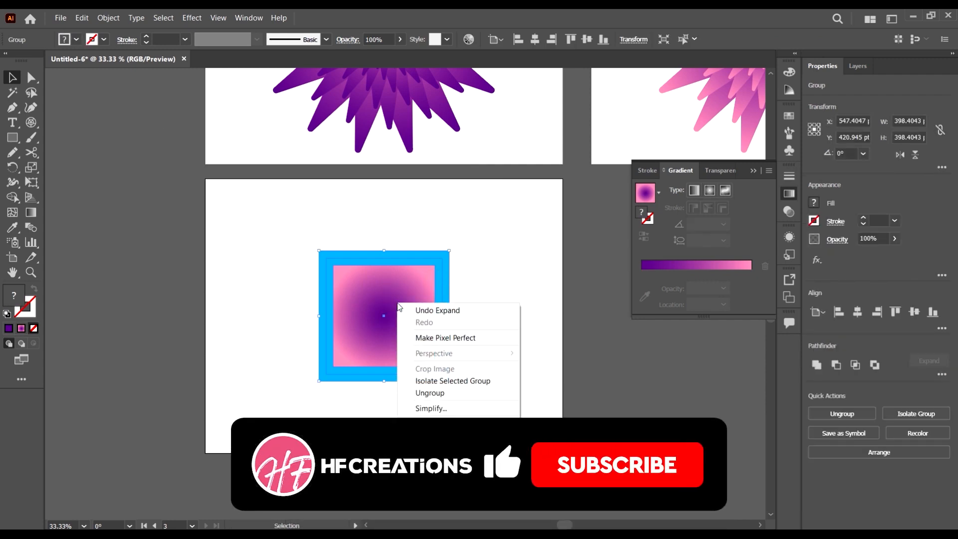
{"action": "left_click", "coordinate": [468, 393]}
{"action": "left_click", "coordinate": [497, 338]}
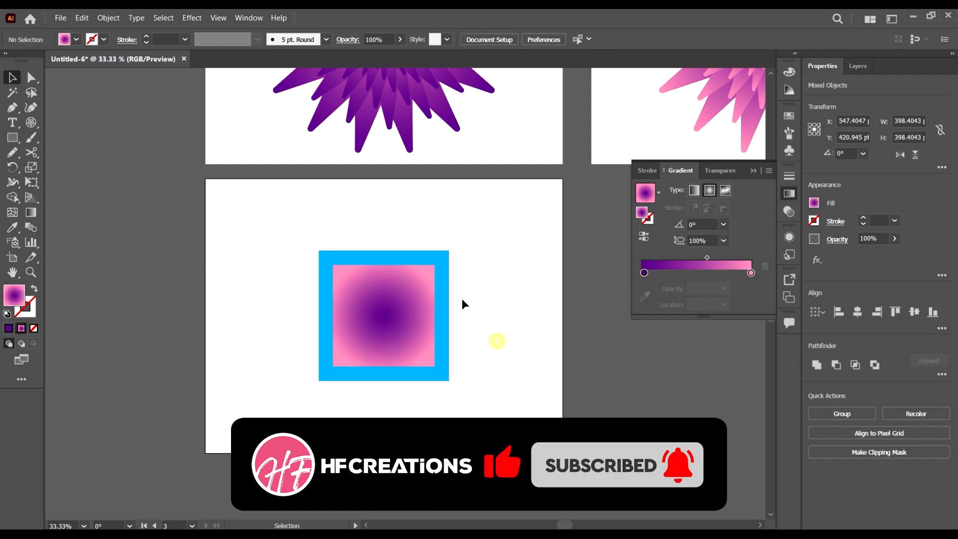
{"action": "left_click_drag", "start_coordinate": [447, 280], "coordinate": [608, 294]}
{"action": "left_click", "coordinate": [670, 419]}
- Arrange the gradient square and the blue frame side by side within the artboard
{"action": "left_click", "coordinate": [392, 315]}
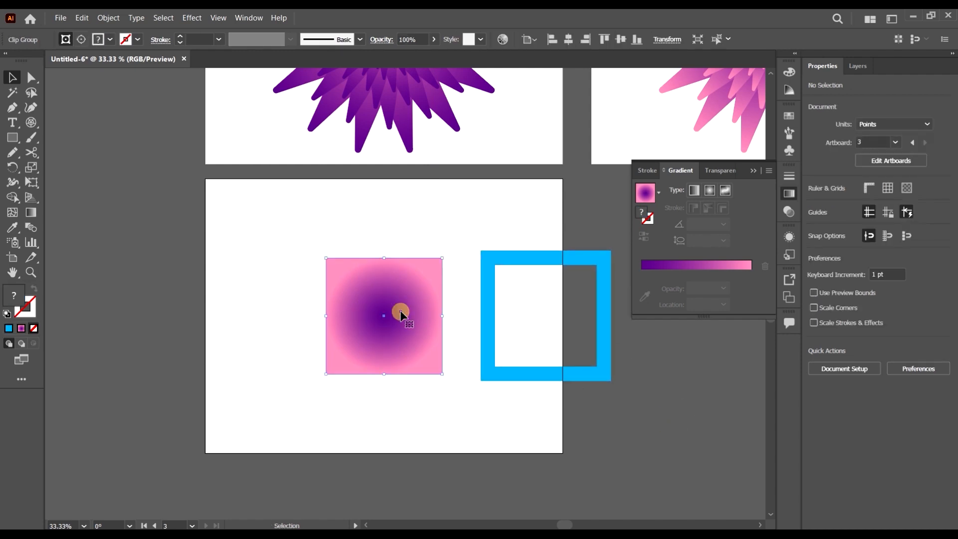
{"action": "left_click_drag", "start_coordinate": [385, 318], "coordinate": [293, 328]}
{"action": "left_click_drag", "start_coordinate": [509, 376], "coordinate": [410, 376]}
- Select the contents of the gradient square's clipping mask and examine its concentric paths up close
{"action": "left_click", "coordinate": [280, 310]}
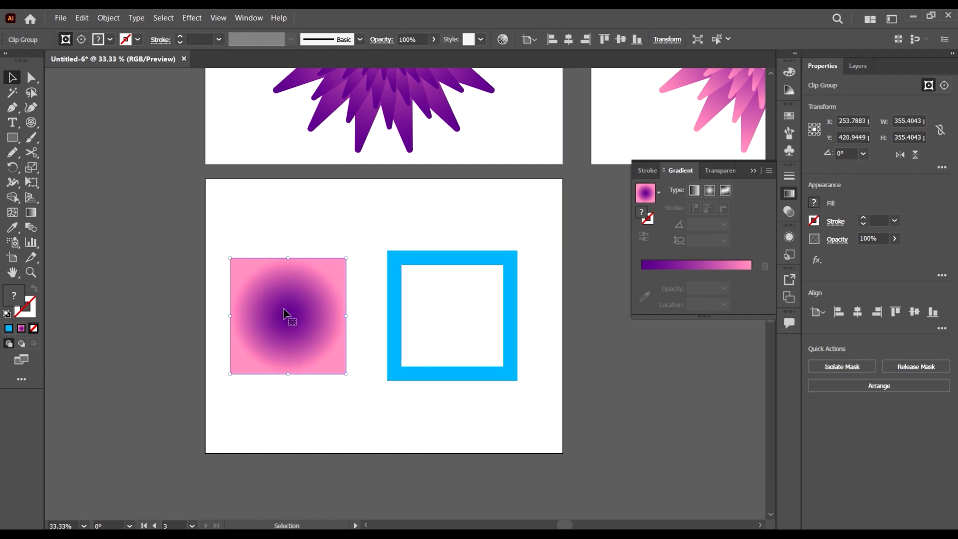
{"action": "scroll", "coordinate": [311, 297], "scroll_direction": "up", "scroll_amount": 6}
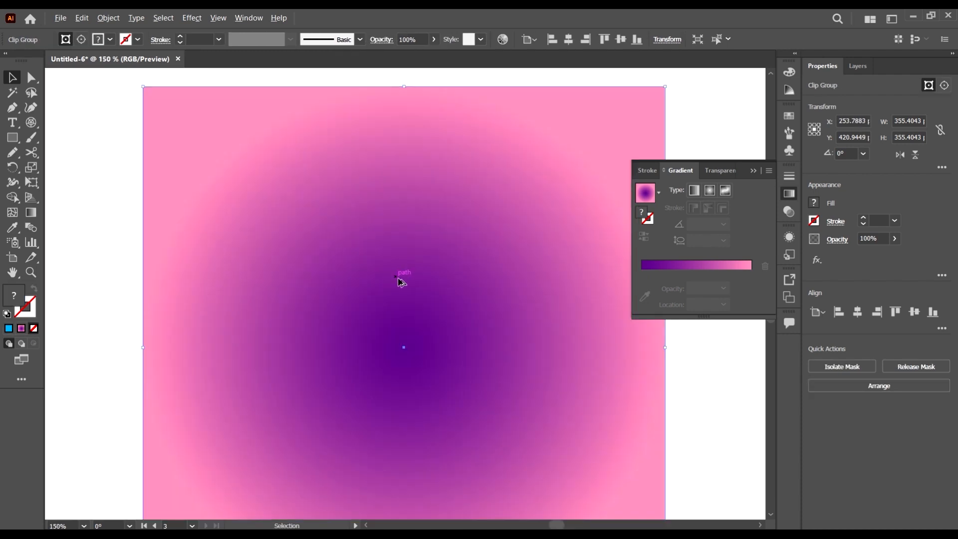
{"action": "scroll", "coordinate": [409, 284], "scroll_direction": "down", "scroll_amount": 8}
{"action": "scroll", "coordinate": [415, 299], "scroll_direction": "up", "scroll_amount": 4}
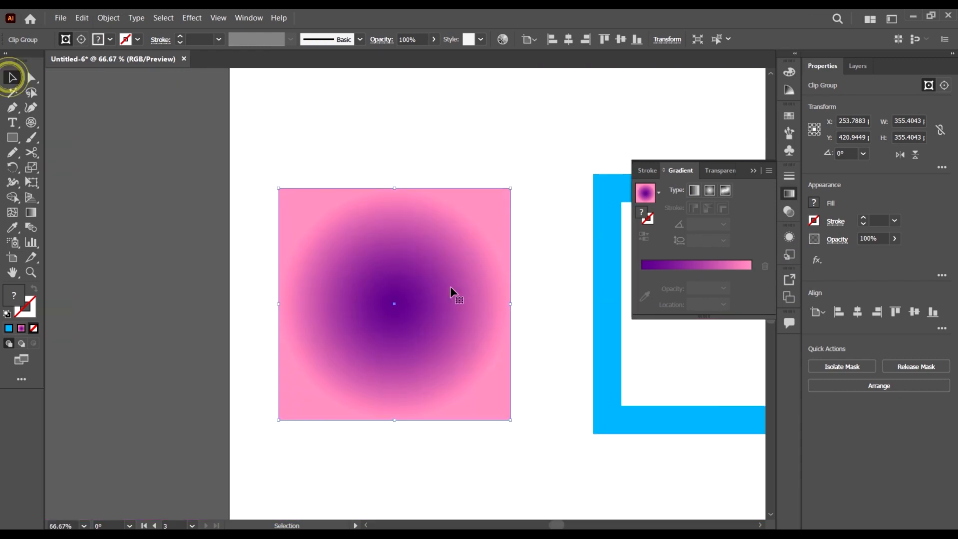
{"action": "scroll", "coordinate": [433, 327], "scroll_direction": "down", "scroll_amount": 2}
{"action": "scroll", "coordinate": [432, 323], "scroll_direction": "up", "scroll_amount": 1}
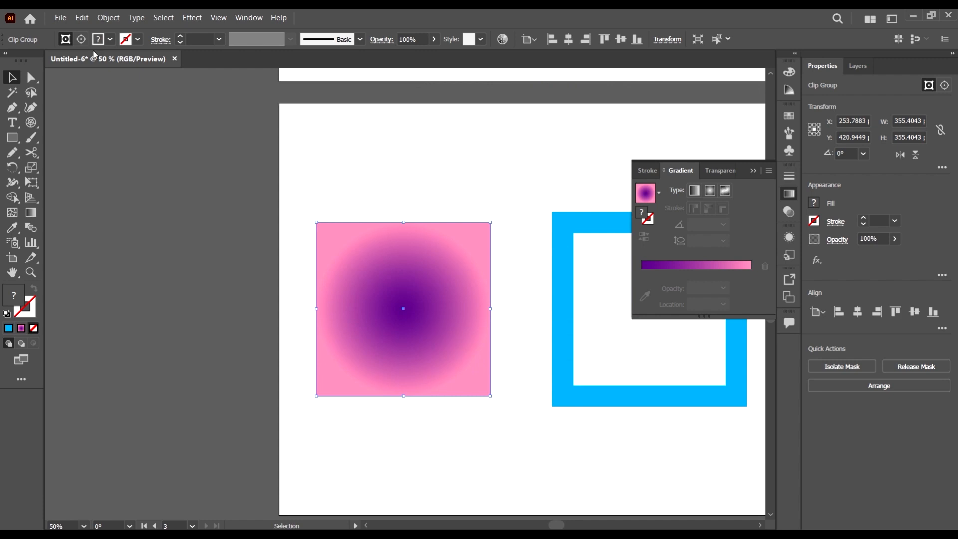
{"action": "left_click", "coordinate": [82, 40]}
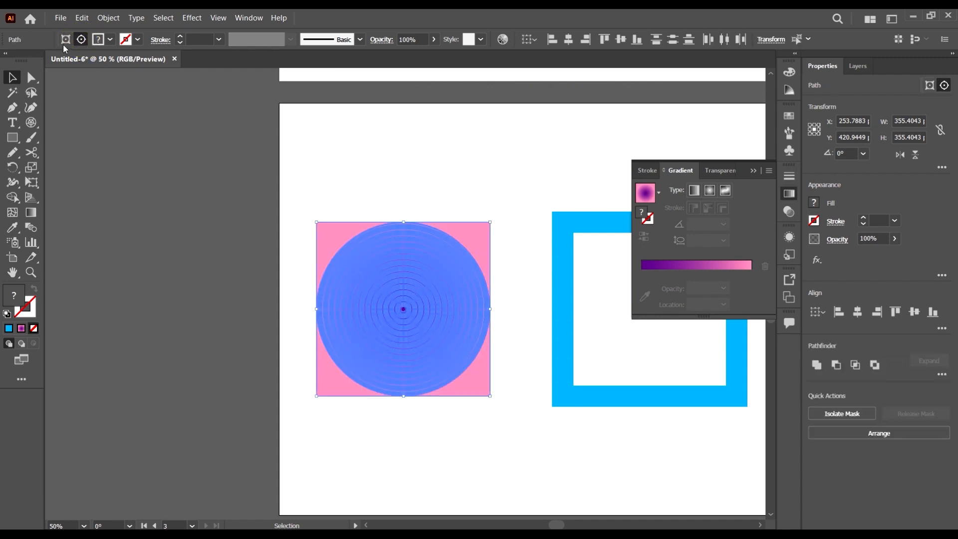
{"action": "scroll", "coordinate": [432, 255], "scroll_direction": "up", "scroll_amount": 4}
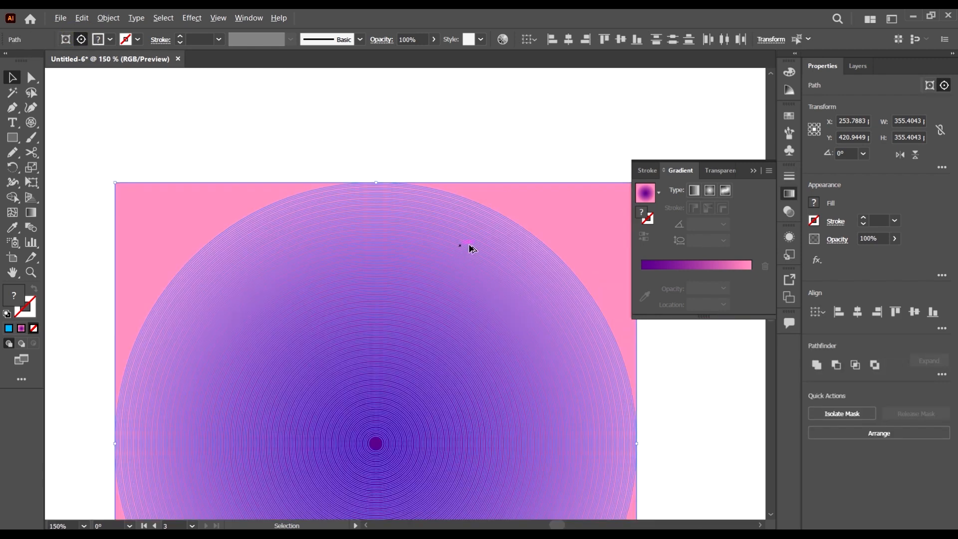
{"action": "scroll", "coordinate": [447, 217], "scroll_direction": "down", "scroll_amount": 5}
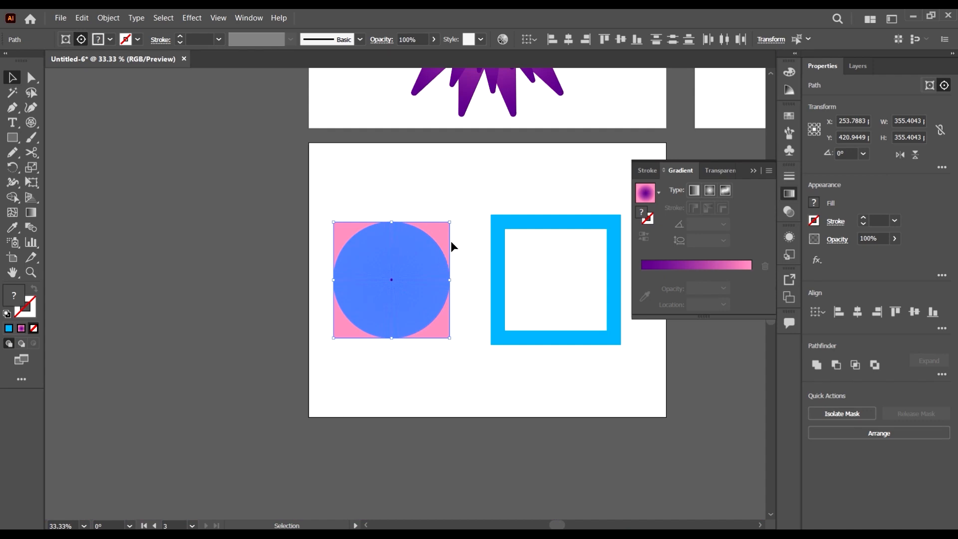
{"action": "scroll", "coordinate": [426, 258], "scroll_direction": "up", "scroll_amount": 3}
{"action": "scroll", "coordinate": [465, 216], "scroll_direction": "up", "scroll_amount": 4}
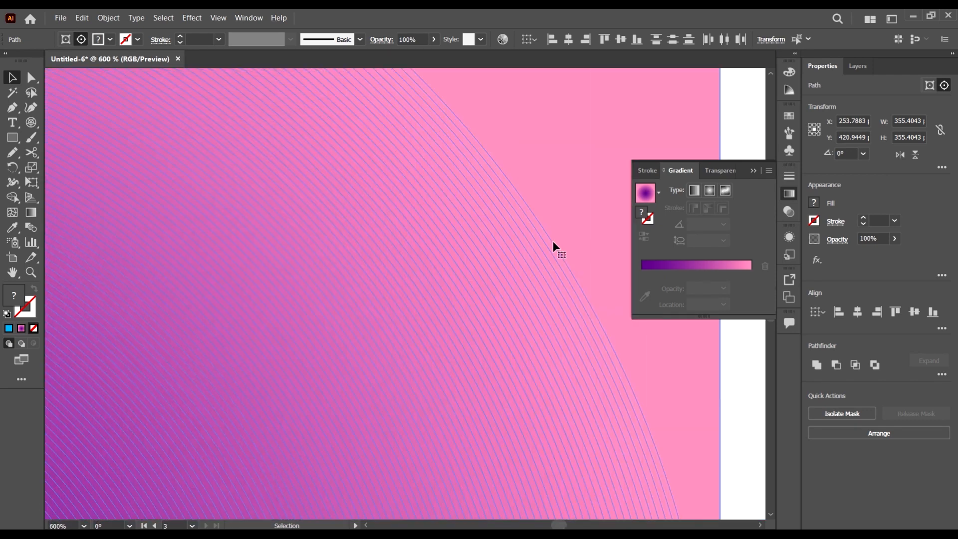
{"action": "scroll", "coordinate": [547, 239], "scroll_direction": "down", "scroll_amount": 4}
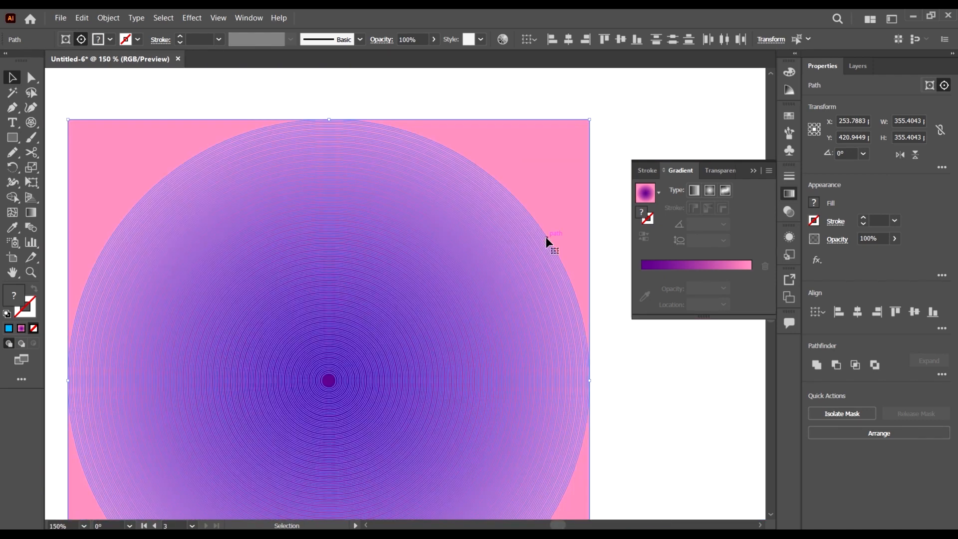
{"action": "scroll", "coordinate": [551, 245], "scroll_direction": "up", "scroll_amount": 5}
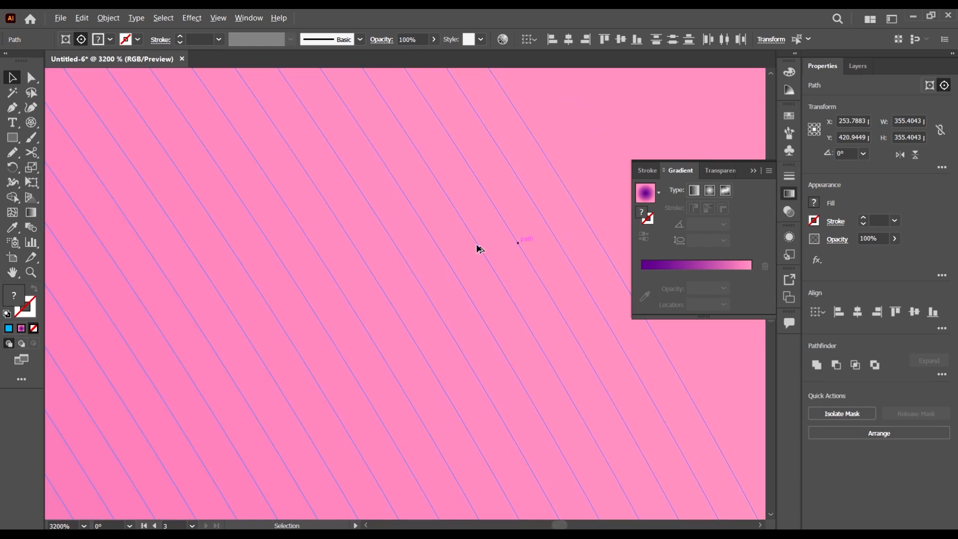
{"action": "scroll", "coordinate": [478, 268], "scroll_direction": "down", "scroll_amount": 7}
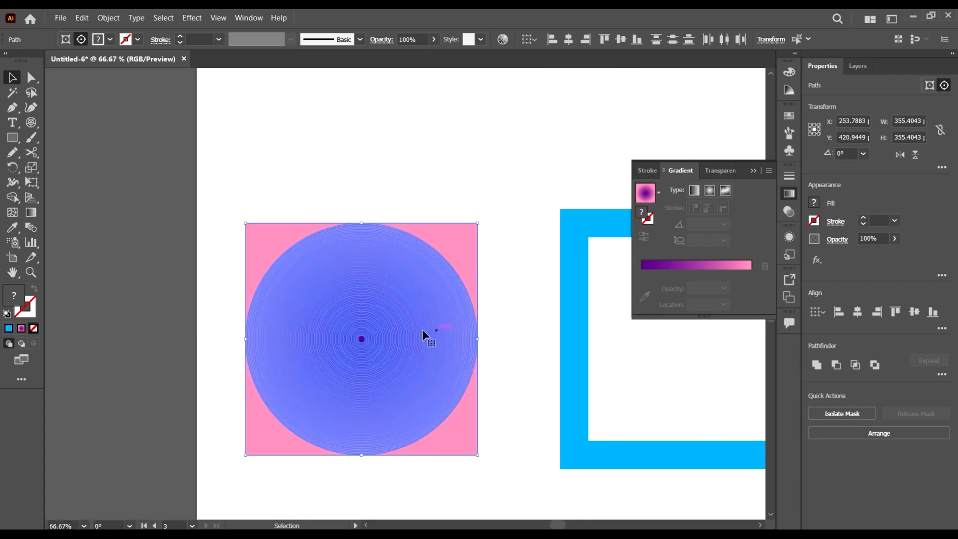
{"action": "scroll", "coordinate": [362, 345], "scroll_direction": "down", "scroll_amount": 1}
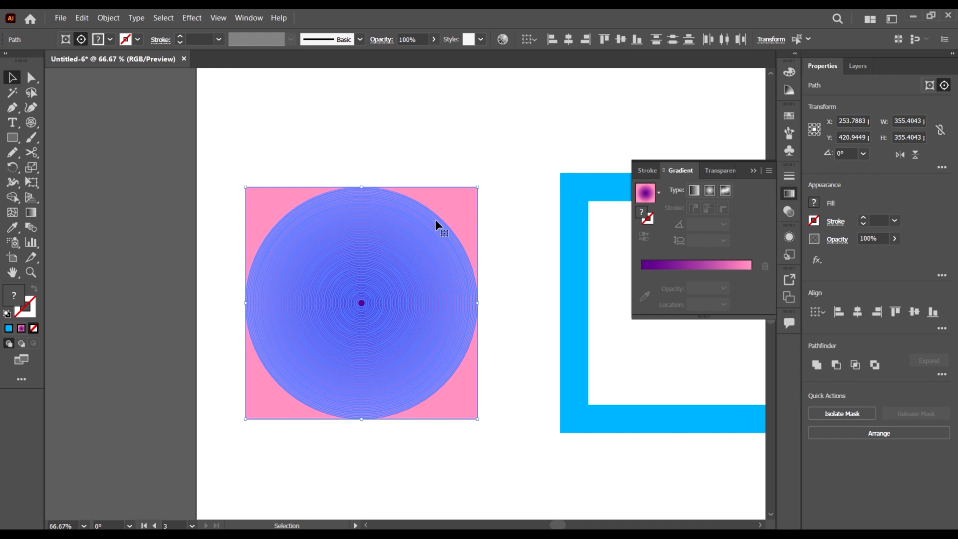
{"action": "key", "text": "ctrl+shift+a"}
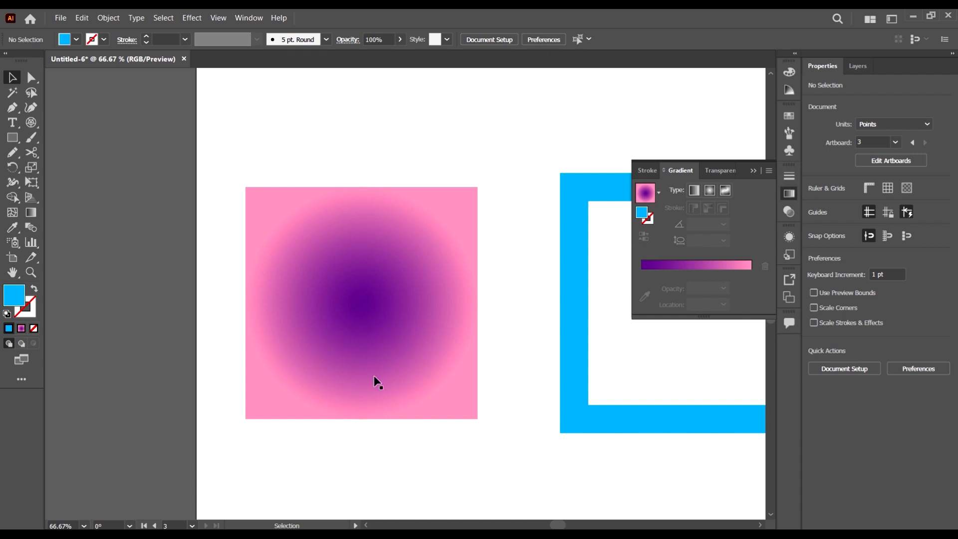
- Release the clipping mask of the expanded gradient square
{"action": "left_click", "coordinate": [433, 248]}
{"action": "right_click", "coordinate": [439, 235]}
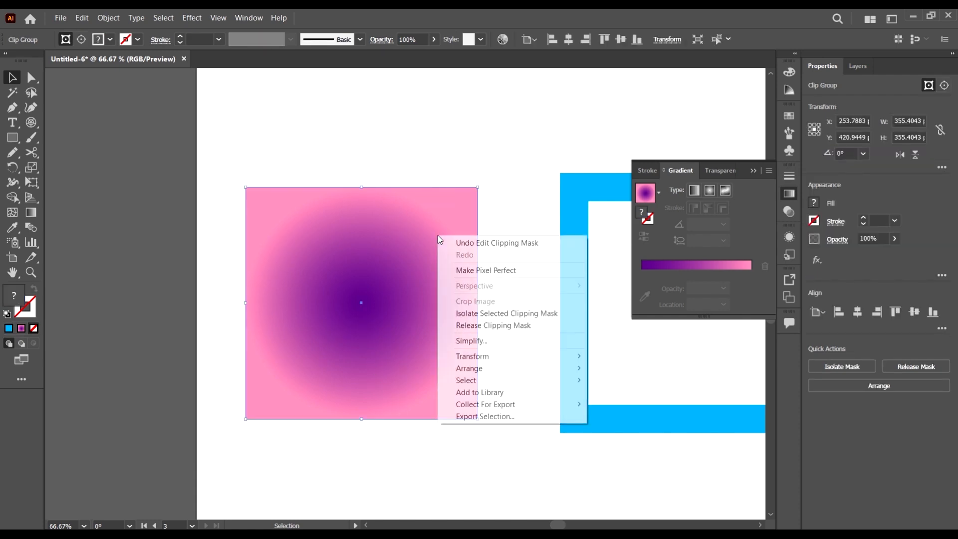
{"action": "left_click", "coordinate": [497, 327]}
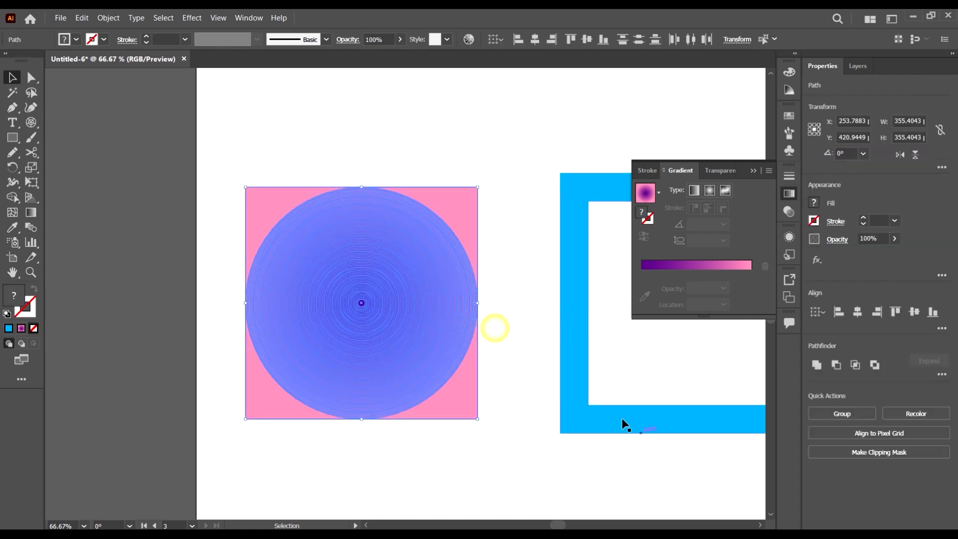
{"action": "left_click", "coordinate": [532, 288]}
- Pull one of the outer pink circles out of the gradient square and place it left of the artboard
{"action": "left_click", "coordinate": [449, 248]}
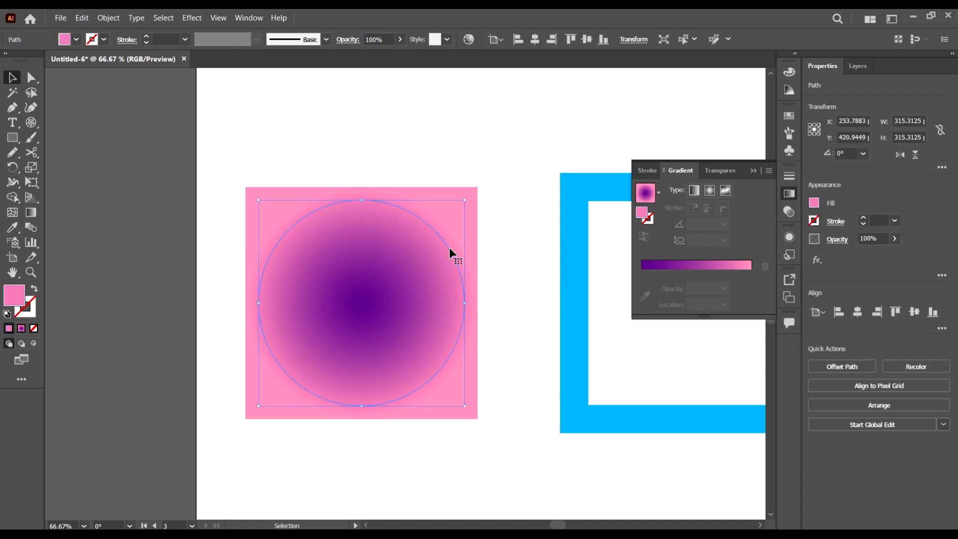
{"action": "scroll", "coordinate": [457, 254], "scroll_direction": "left", "scroll_amount": 5}
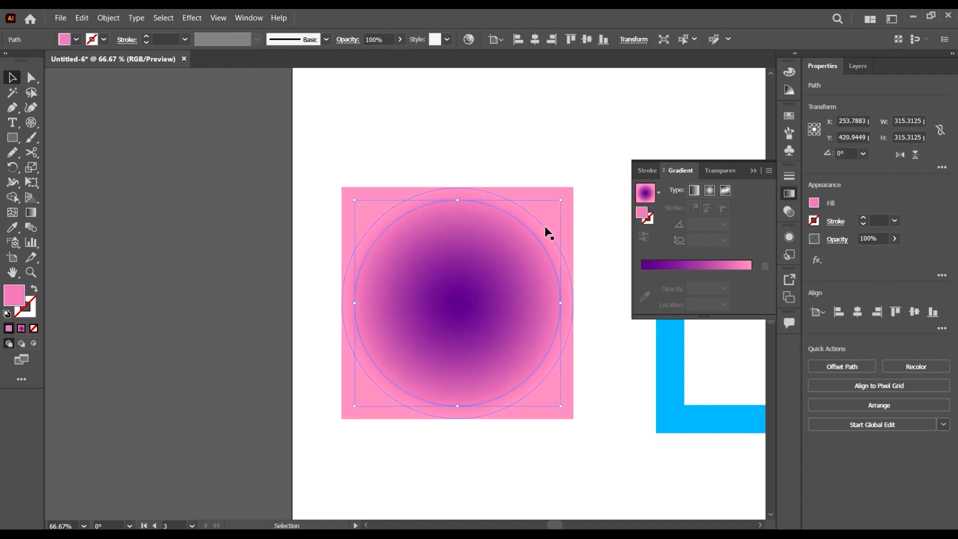
{"action": "left_click_drag", "start_coordinate": [535, 241], "coordinate": [165, 272]}
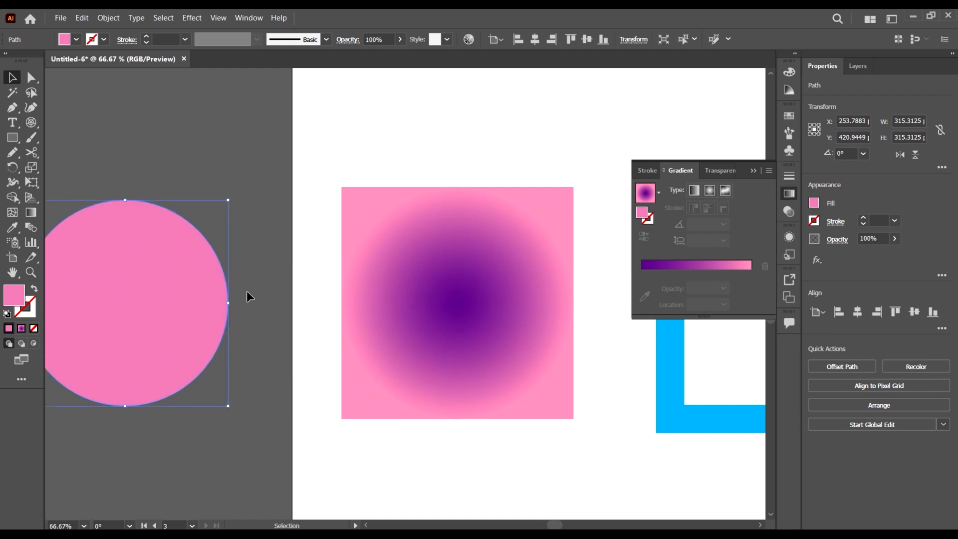
{"action": "scroll", "coordinate": [221, 288], "scroll_direction": "left", "scroll_amount": 4}
{"action": "key", "text": "v"}
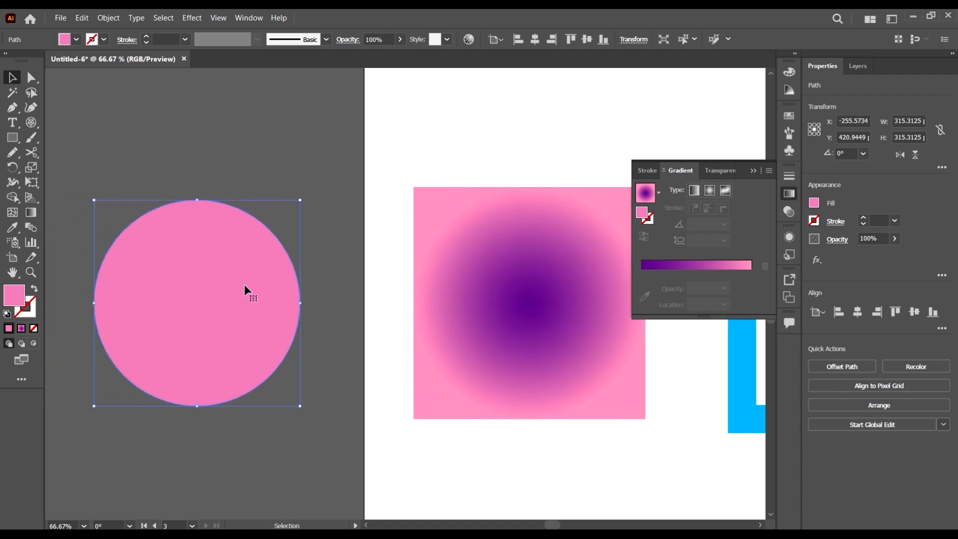
{"action": "left_click", "coordinate": [532, 304]}
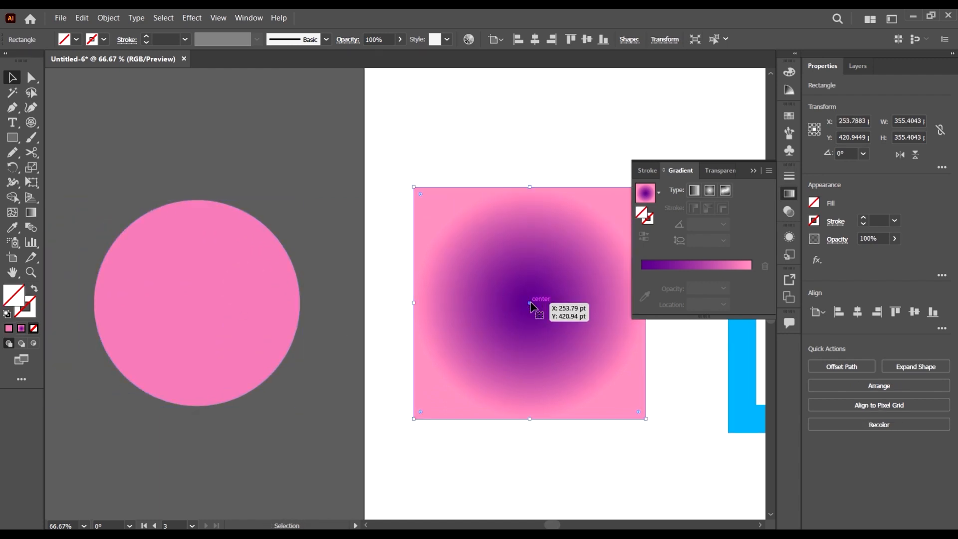
{"action": "left_click_drag", "start_coordinate": [530, 303], "coordinate": [481, 313]}
{"action": "key", "text": "ctrl+z"}
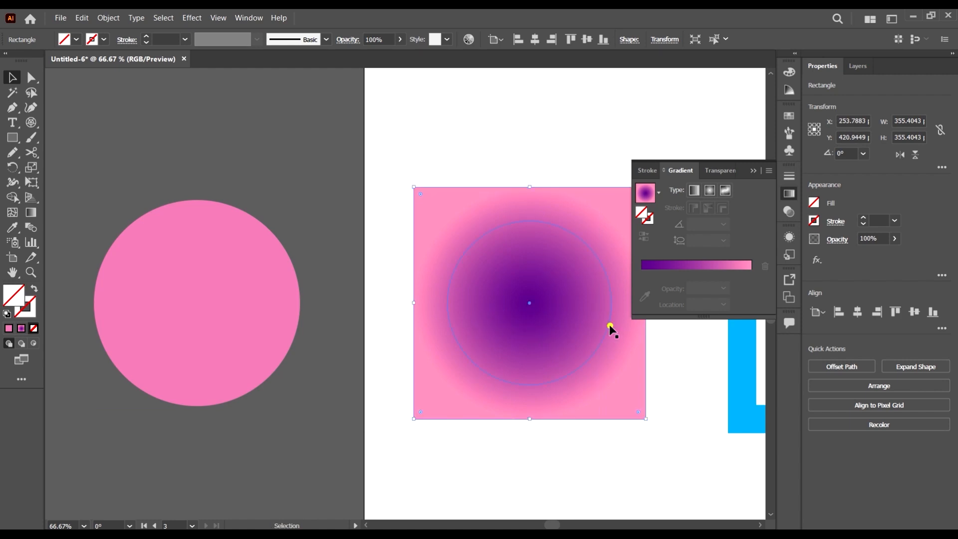
- Pull two mid-purple circles out of the gradient square and line them up between the separated pink circle and the square
{"action": "left_click", "coordinate": [611, 328]}
{"action": "left_click_drag", "start_coordinate": [602, 277], "coordinate": [381, 283]}
{"action": "left_click", "coordinate": [585, 298]}
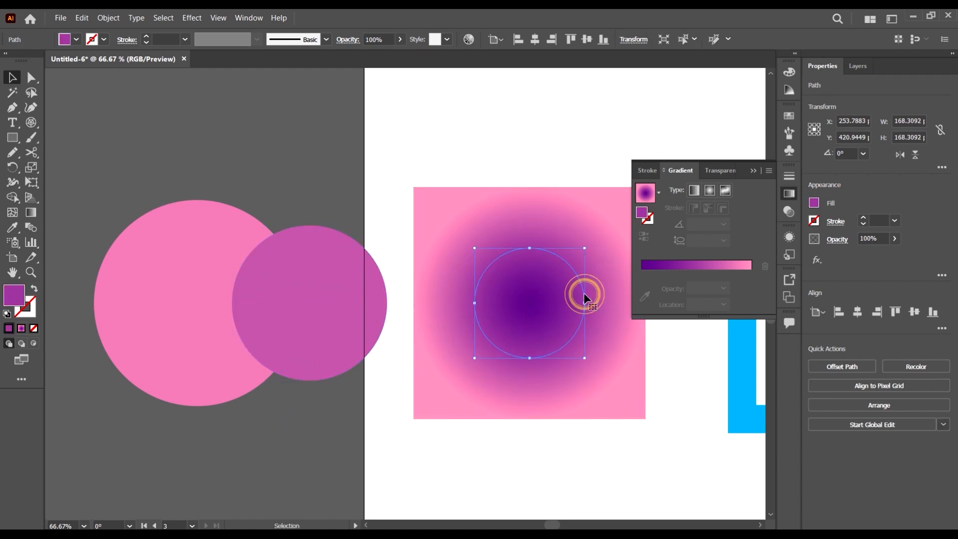
{"action": "left_click_drag", "start_coordinate": [585, 299], "coordinate": [406, 309]}
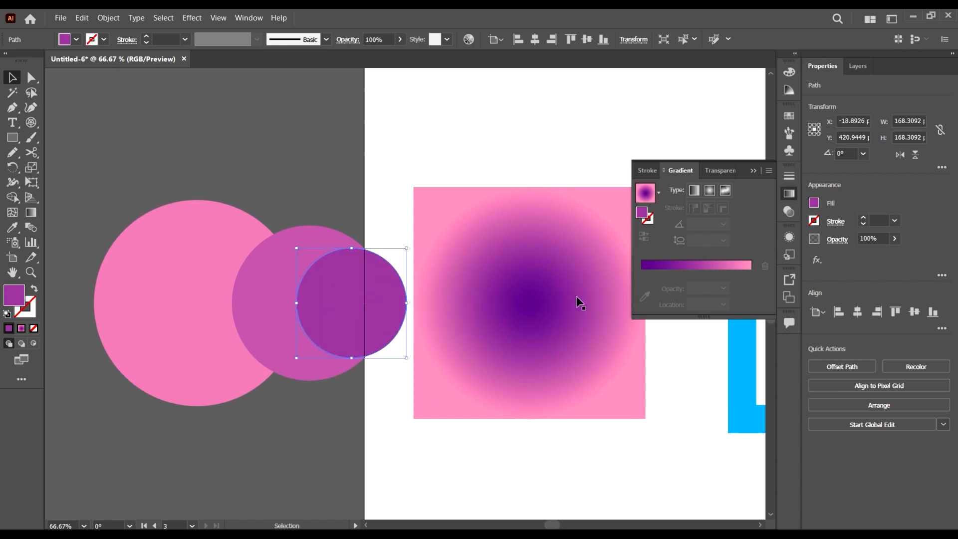
- Pull three smaller dark purple circles out of the gradient square and place them around the left part of the pink circle
{"action": "left_click", "coordinate": [564, 301]}
{"action": "left_click_drag", "start_coordinate": [565, 301], "coordinate": [116, 322]}
{"action": "left_click", "coordinate": [558, 289]}
{"action": "left_click_drag", "start_coordinate": [558, 289], "coordinate": [116, 325]}
{"action": "left_click", "coordinate": [564, 309]}
{"action": "left_click_drag", "start_coordinate": [564, 310], "coordinate": [238, 324]}
- Pull two more purple circles out of the gradient square and place them at the far left end of the row of circles
{"action": "scroll", "coordinate": [290, 324], "scroll_direction": "down", "scroll_amount": 2}
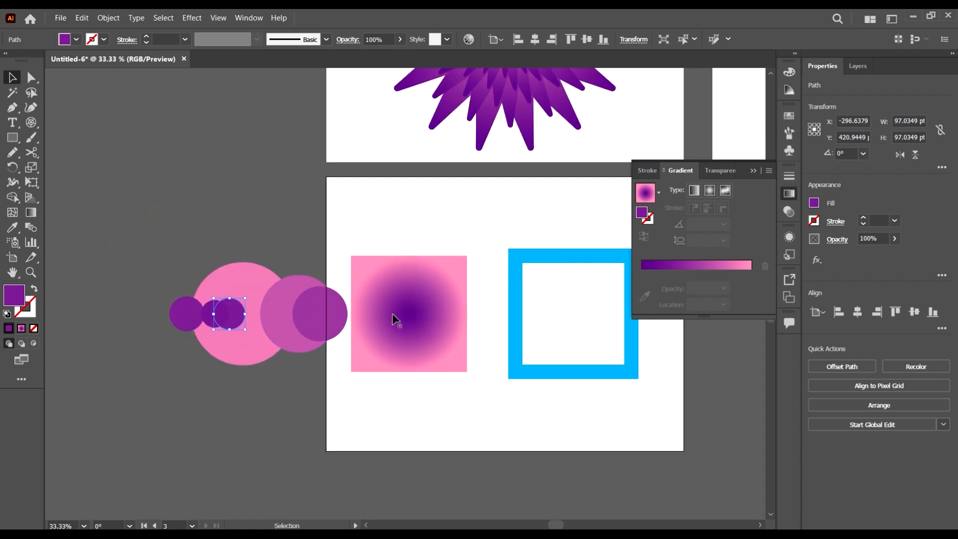
{"action": "left_click", "coordinate": [409, 314]}
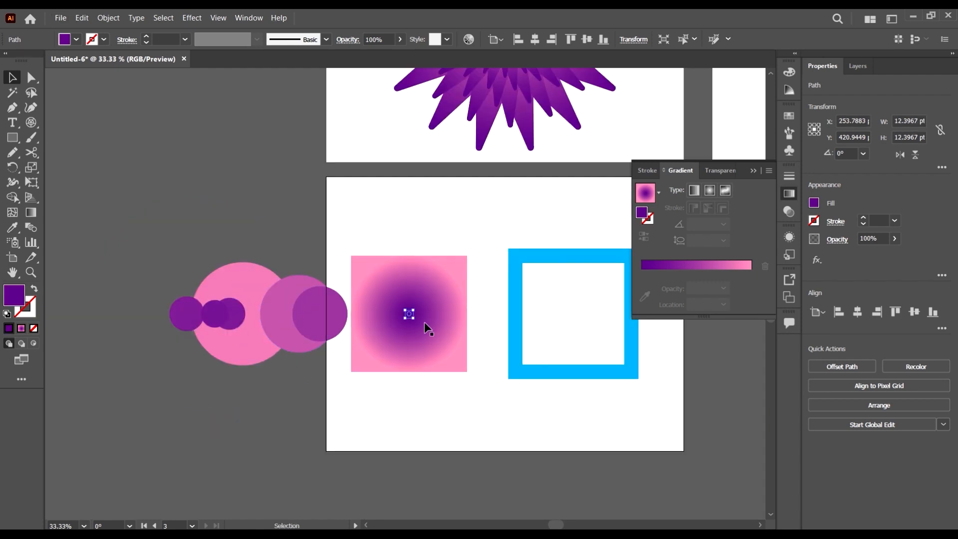
{"action": "left_click", "coordinate": [422, 326]}
{"action": "left_click_drag", "start_coordinate": [421, 325], "coordinate": [109, 325]}
{"action": "left_click", "coordinate": [425, 332]}
{"action": "left_click_drag", "start_coordinate": [424, 332], "coordinate": [161, 345]}
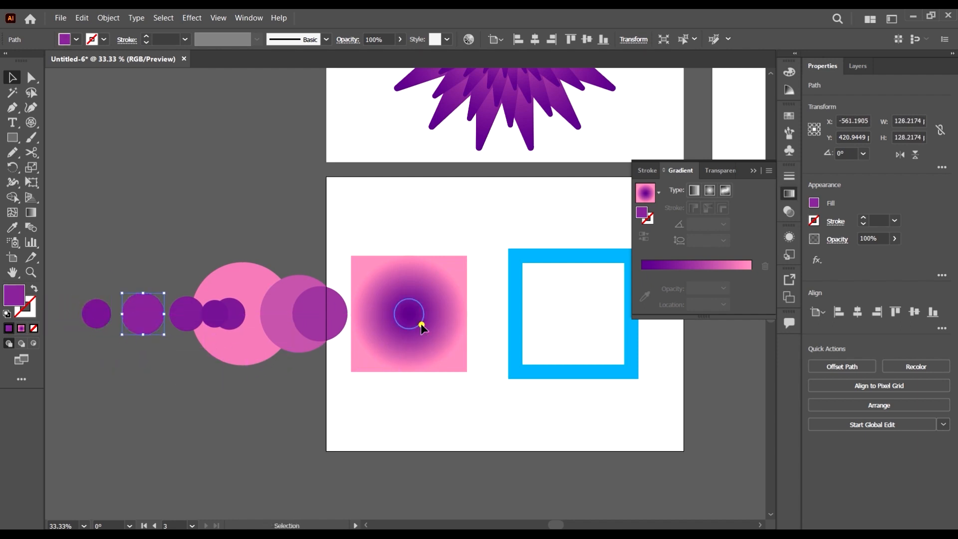
- Scatter further circles of various sizes from the gradient square into the area below it and the row of circles
{"action": "left_click_drag", "start_coordinate": [421, 325], "coordinate": [278, 390]}
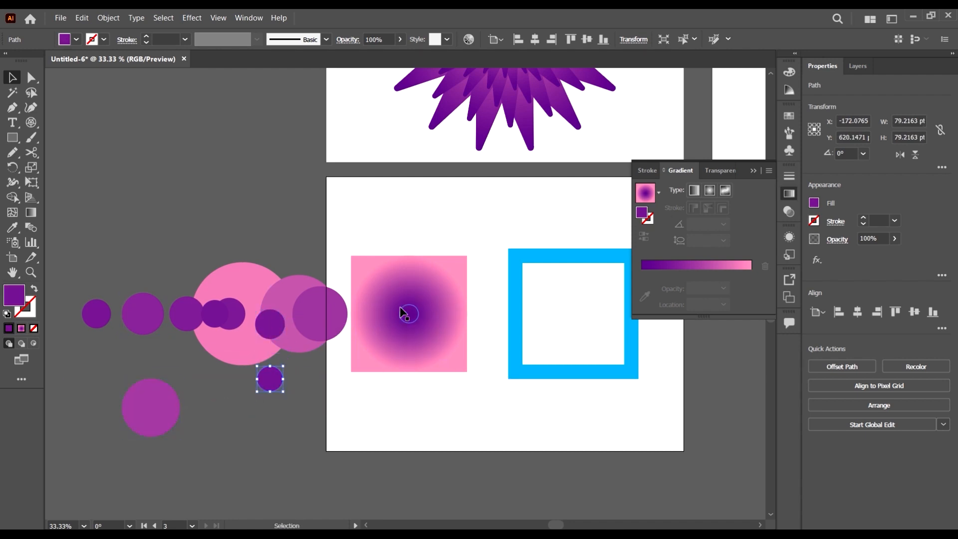
{"action": "left_click_drag", "start_coordinate": [401, 307], "coordinate": [265, 396]}
{"action": "left_click_drag", "start_coordinate": [421, 329], "coordinate": [272, 417]}
{"action": "left_click_drag", "start_coordinate": [431, 321], "coordinate": [293, 398]}
{"action": "left_click_drag", "start_coordinate": [449, 304], "coordinate": [314, 396]}
{"action": "left_click_drag", "start_coordinate": [422, 297], "coordinate": [351, 386]}
{"action": "left_click_drag", "start_coordinate": [406, 321], "coordinate": [403, 401]}
{"action": "left_click_drag", "start_coordinate": [417, 304], "coordinate": [407, 285]}
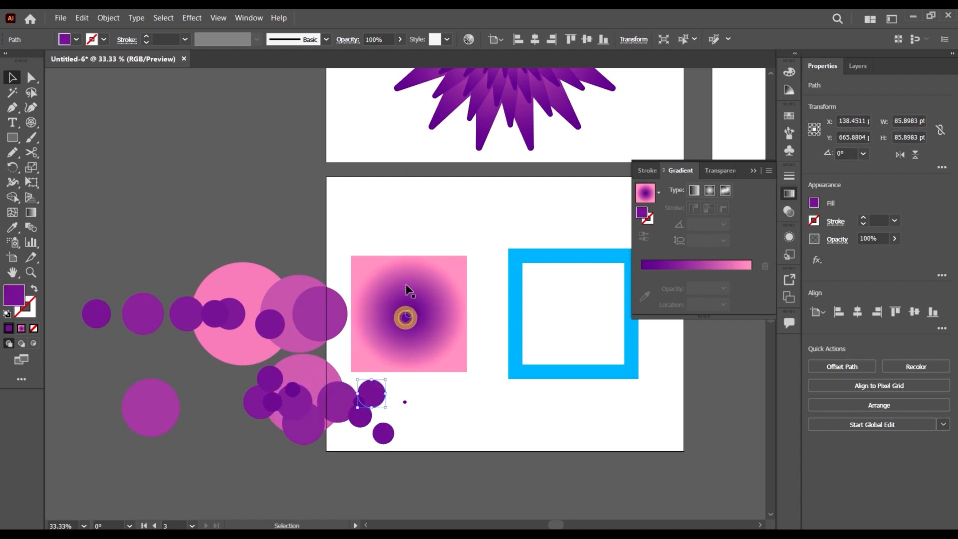
{"action": "left_click", "coordinate": [409, 314]}
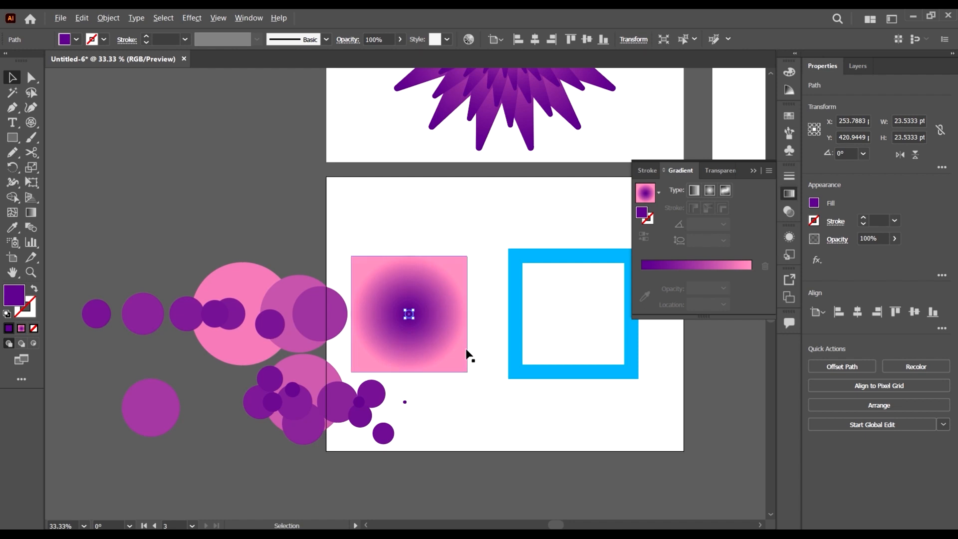
- Delete the gradient square together with all the circles pulled out of it, keeping only the blue frame
{"action": "scroll", "coordinate": [466, 351], "scroll_direction": "down", "scroll_amount": 2}
{"action": "left_click_drag", "start_coordinate": [195, 258], "coordinate": [478, 467]}
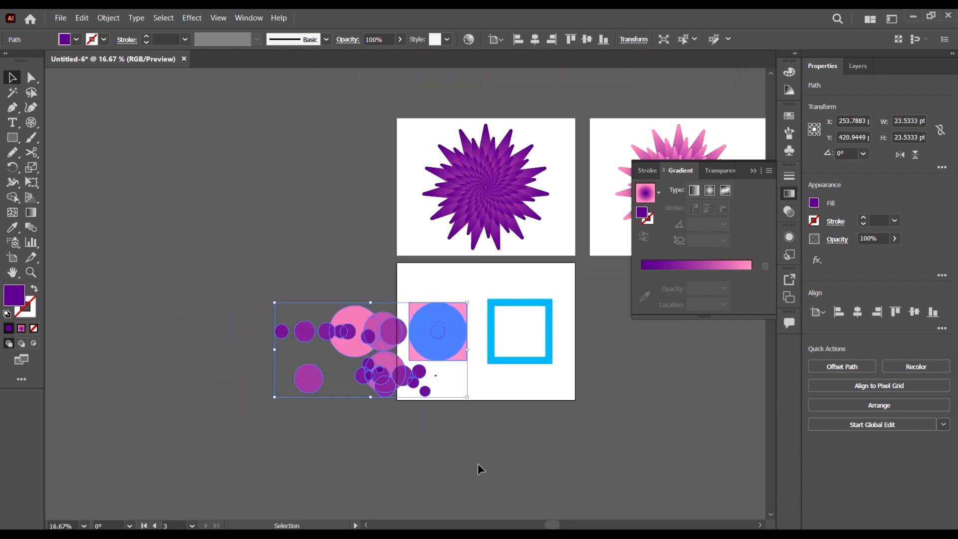
{"action": "key", "text": "Delete"}
{"action": "scroll", "coordinate": [560, 323], "scroll_direction": "up", "scroll_amount": 2}
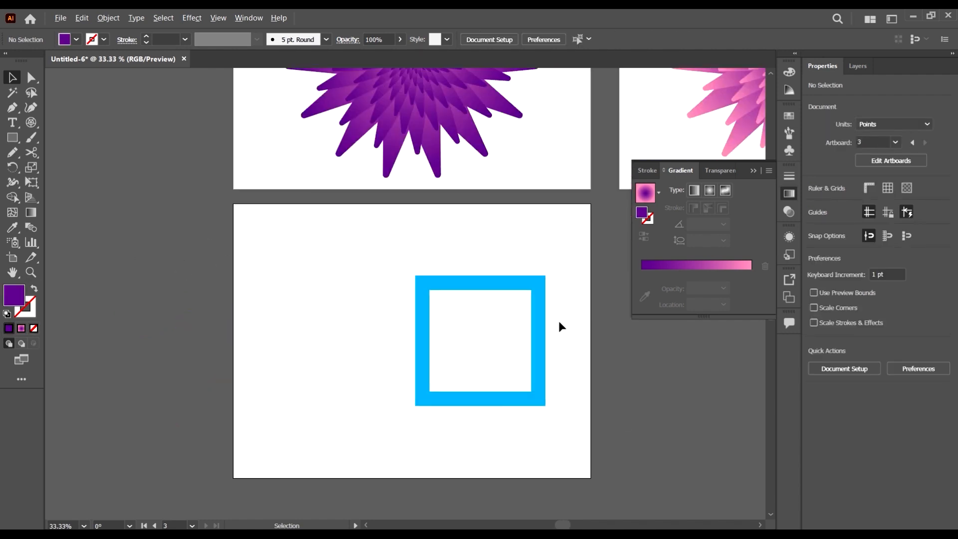
- Move the blue frame left on its artboard and scale it down to about 372 pt square
{"action": "left_click_drag", "start_coordinate": [542, 292], "coordinate": [434, 278]}
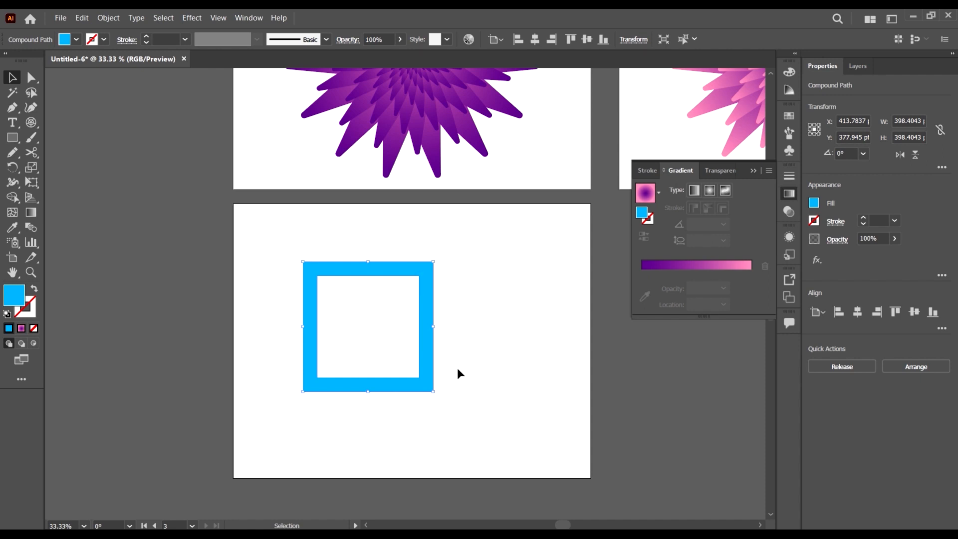
{"action": "mouse_move", "coordinate": [433, 325]}
{"action": "left_mouse_down"}
{"action": "mouse_move", "coordinate": [494, 325]}
{"action": "mouse_move", "coordinate": [429, 331]}
{"action": "left_mouse_up"}
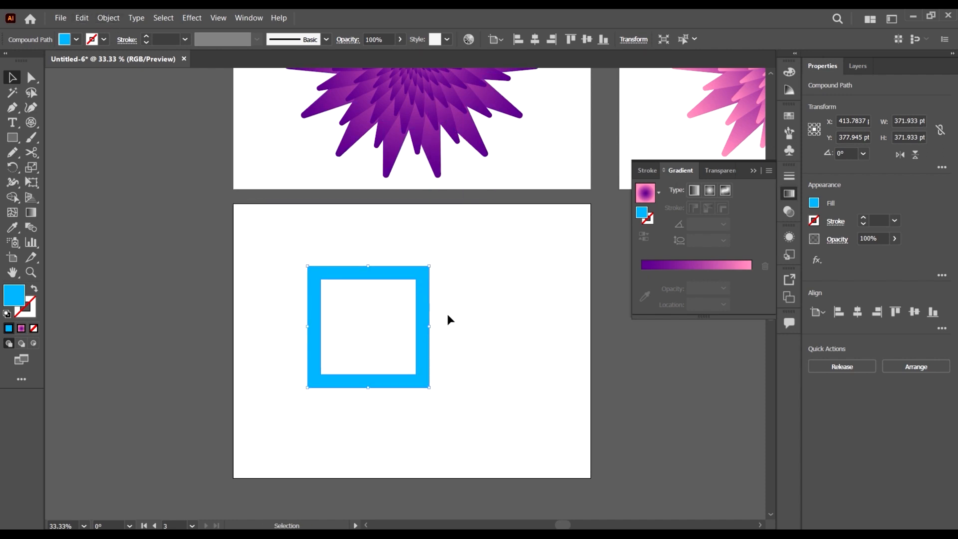
{"action": "left_click", "coordinate": [108, 18]}
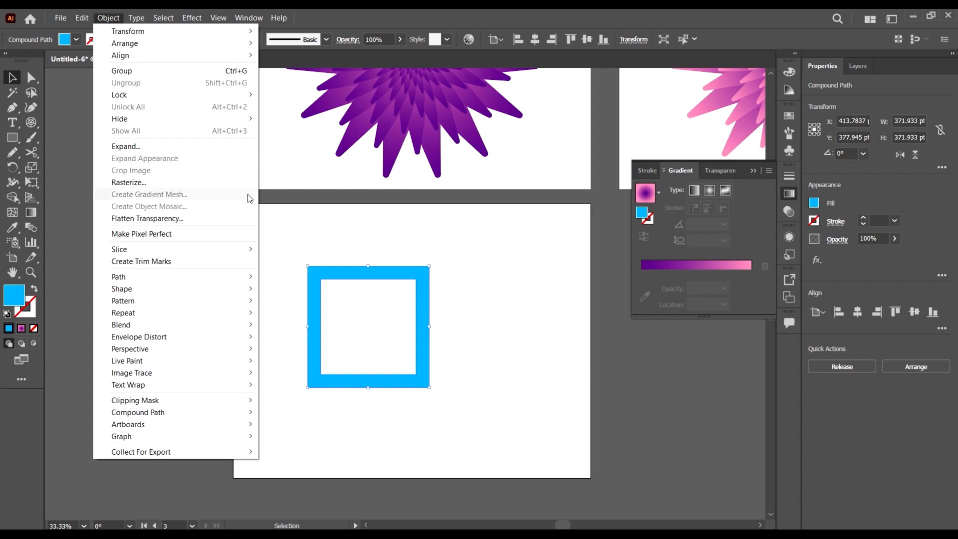
{"action": "left_click", "coordinate": [190, 158]}
{"action": "left_click", "coordinate": [489, 306]}
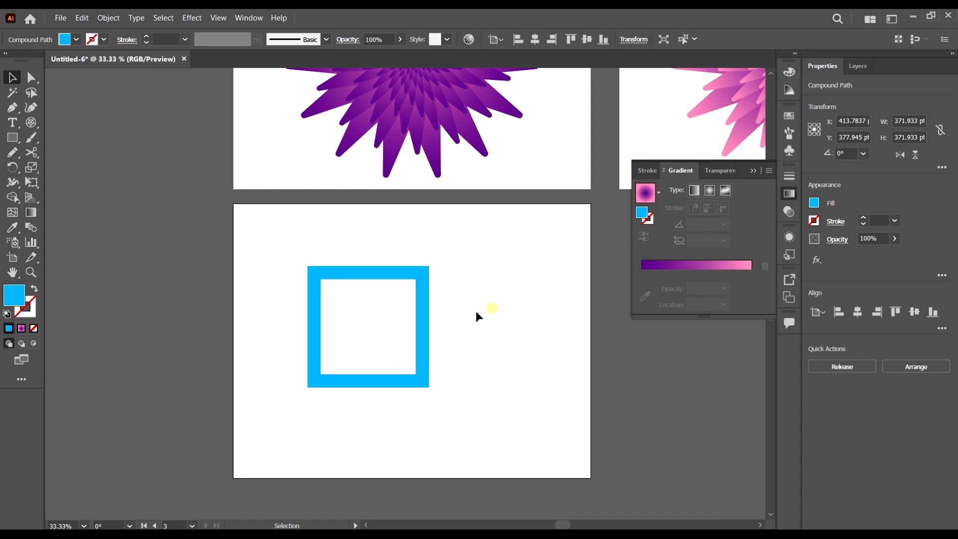
- Enlarge the blue frame to about 482 pt square and move it towards the middle of the artboard
{"action": "left_click", "coordinate": [424, 295]}
{"action": "left_click_drag", "start_coordinate": [429, 386], "coordinate": [468, 419]}
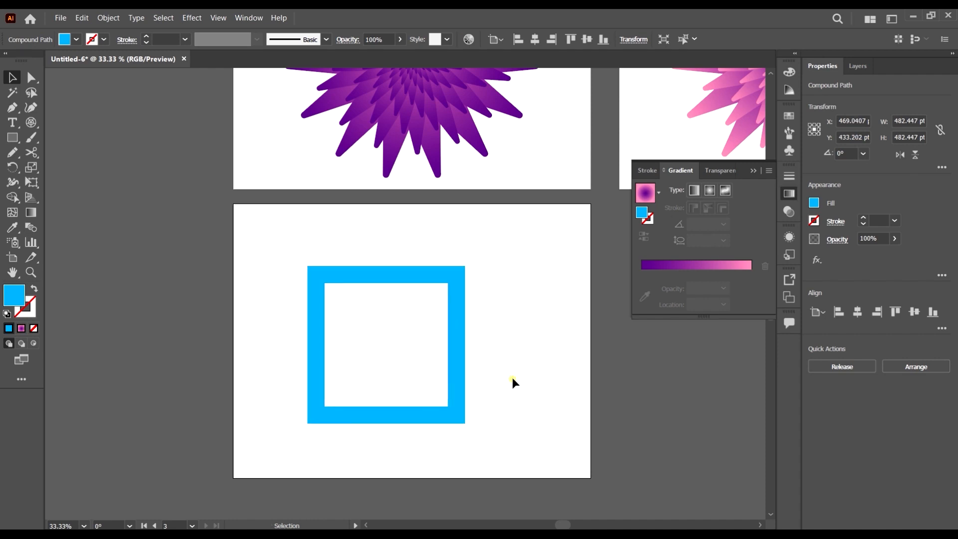
{"action": "left_click", "coordinate": [512, 377]}
{"action": "left_click_drag", "start_coordinate": [455, 315], "coordinate": [475, 306]}
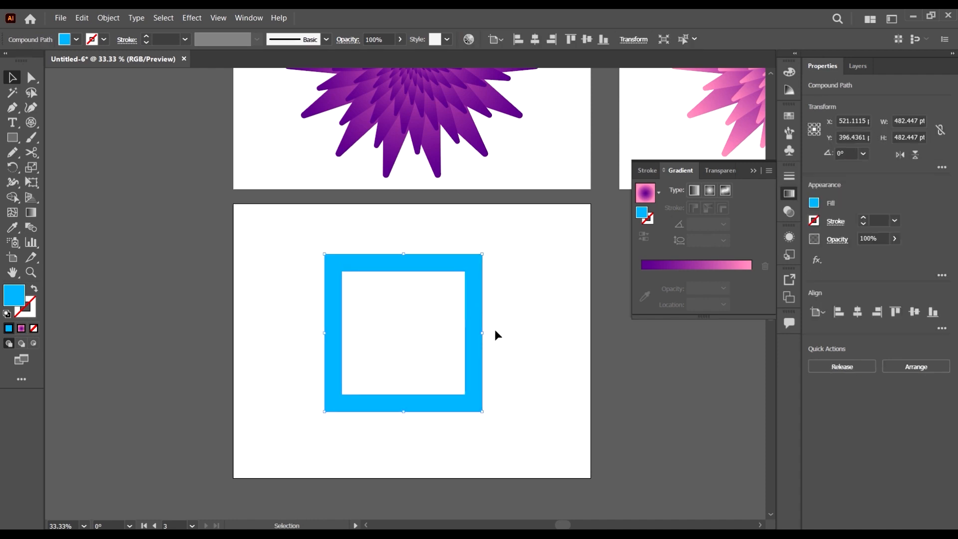
{"action": "left_click", "coordinate": [109, 18]}
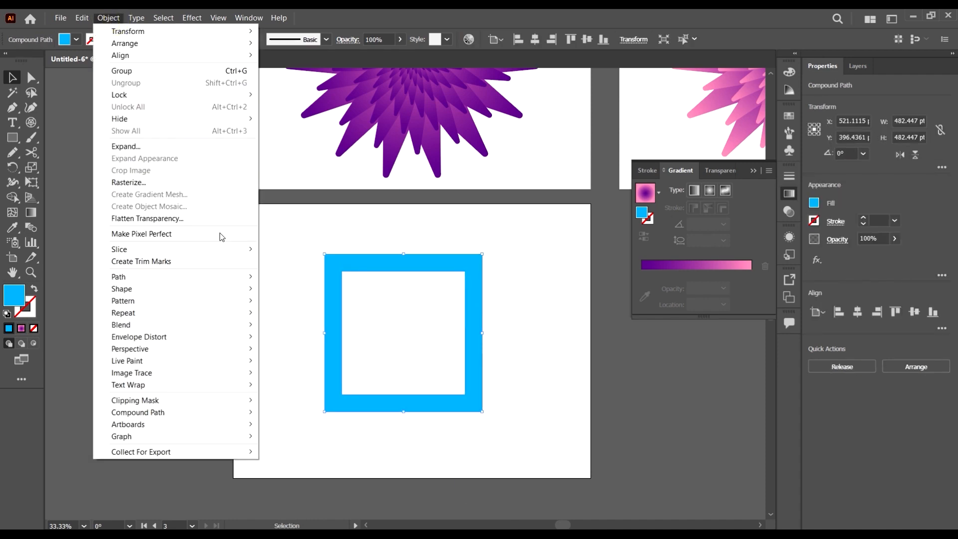
{"action": "left_click", "coordinate": [531, 348]}
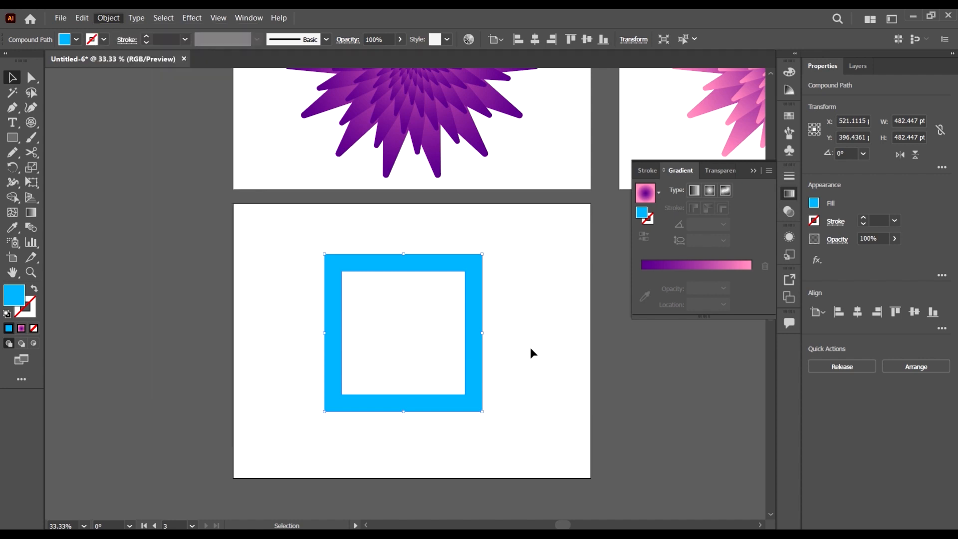
- Center the blue frame horizontally and vertically on its artboard
{"action": "left_click", "coordinate": [530, 348]}
{"action": "scroll", "coordinate": [307, 263], "scroll_direction": "down", "scroll_amount": 2}
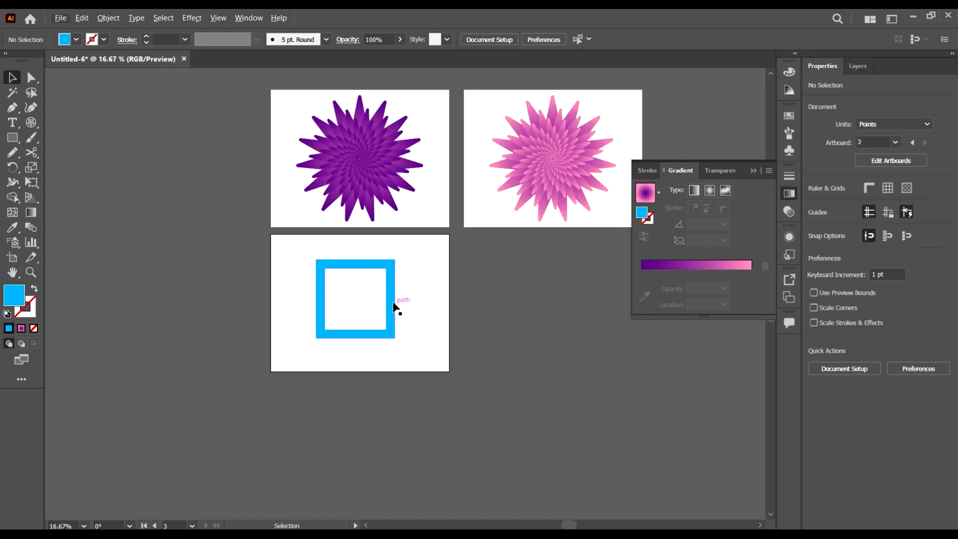
{"action": "left_click", "coordinate": [393, 302]}
{"action": "left_click", "coordinate": [535, 39]}
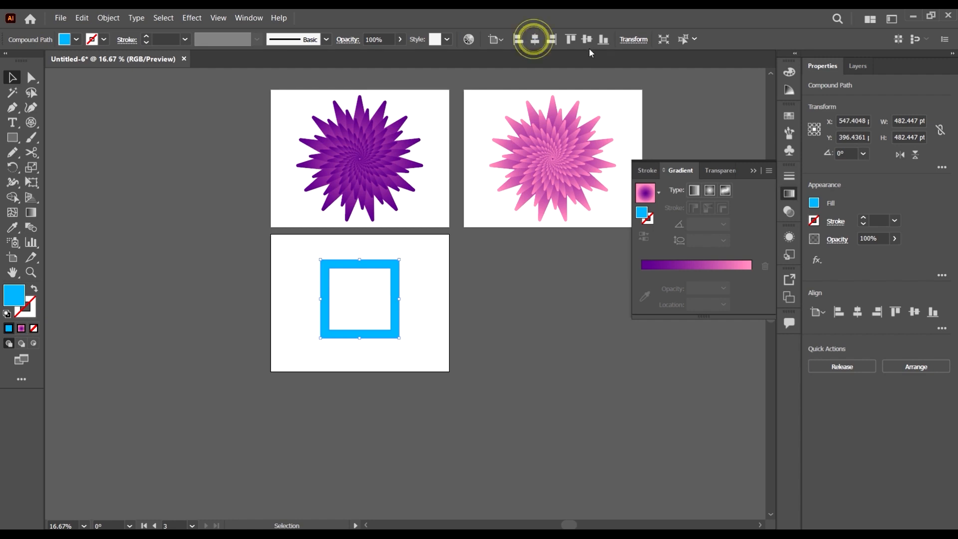
{"action": "left_click", "coordinate": [587, 39]}
{"action": "left_click", "coordinate": [598, 356]}
{"action": "left_click_drag", "start_coordinate": [625, 378], "coordinate": [522, 424]}
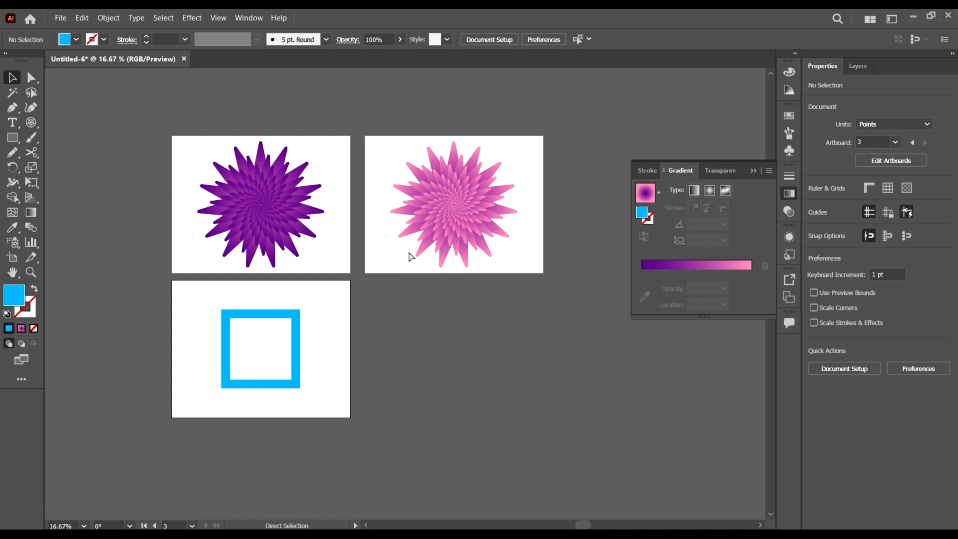
- Save the document as an Adobe Illustrator file named "Transform Options and Expand", accepting the Illustrator 2020 save options
{"action": "key", "text": "ctrl+s"}
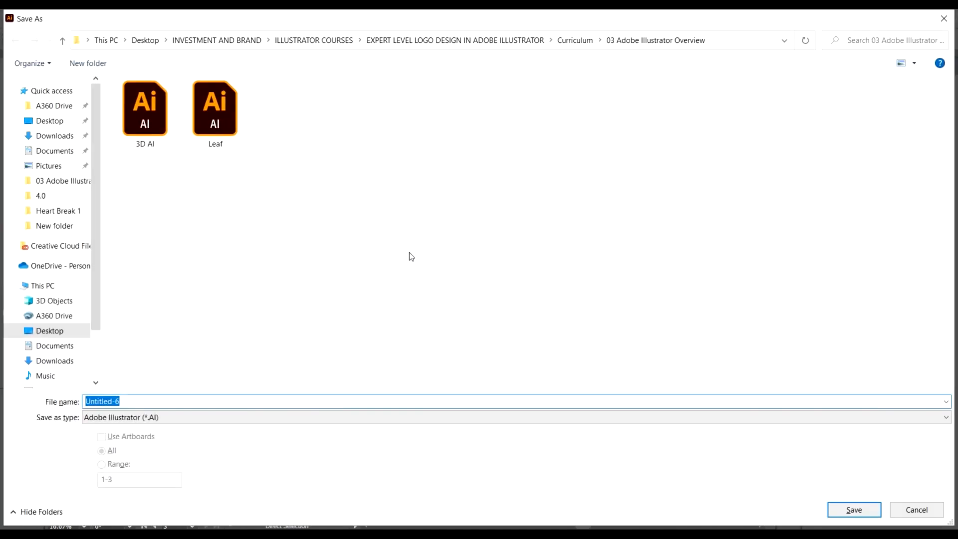
{"action": "type", "text": "Expand"}
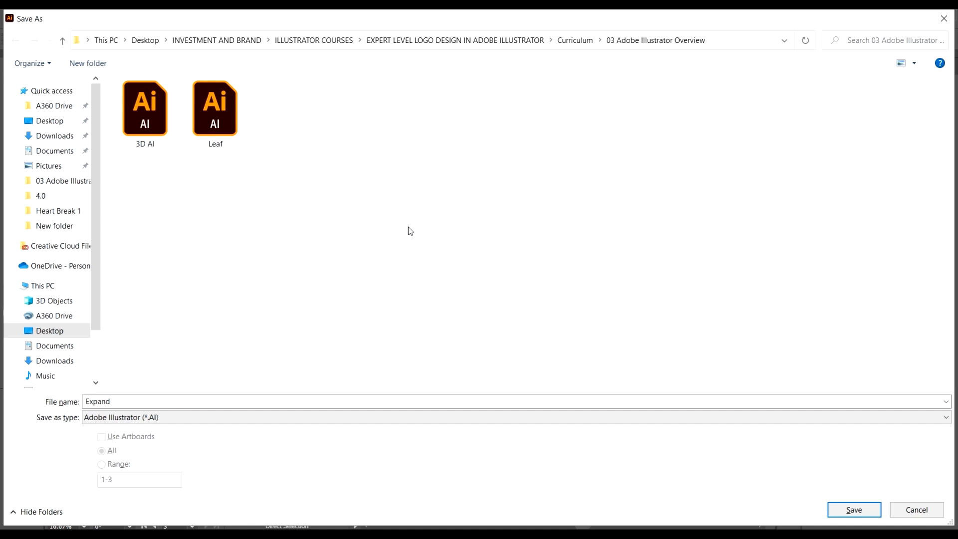
{"action": "left_click", "coordinate": [90, 405]}
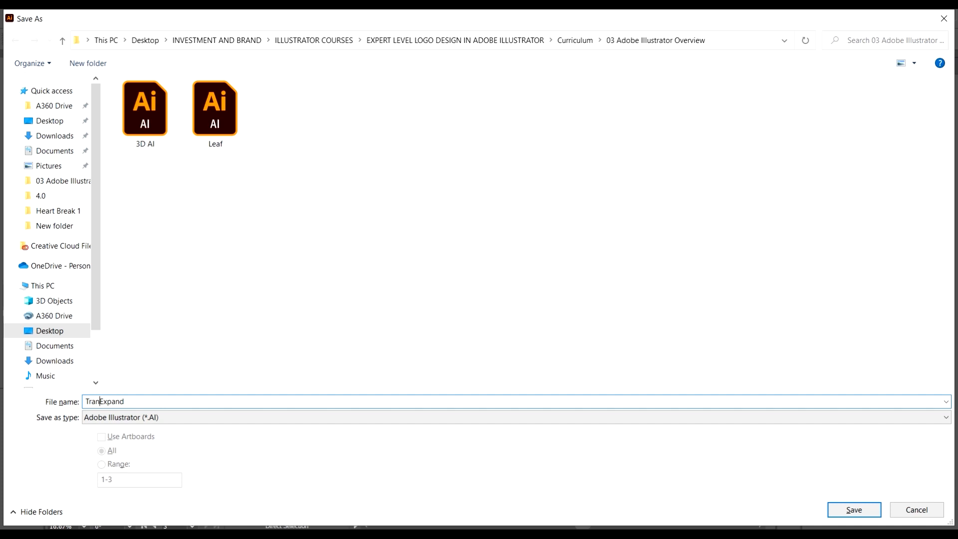
{"action": "type", "text": "Transform Options and Wxp"}
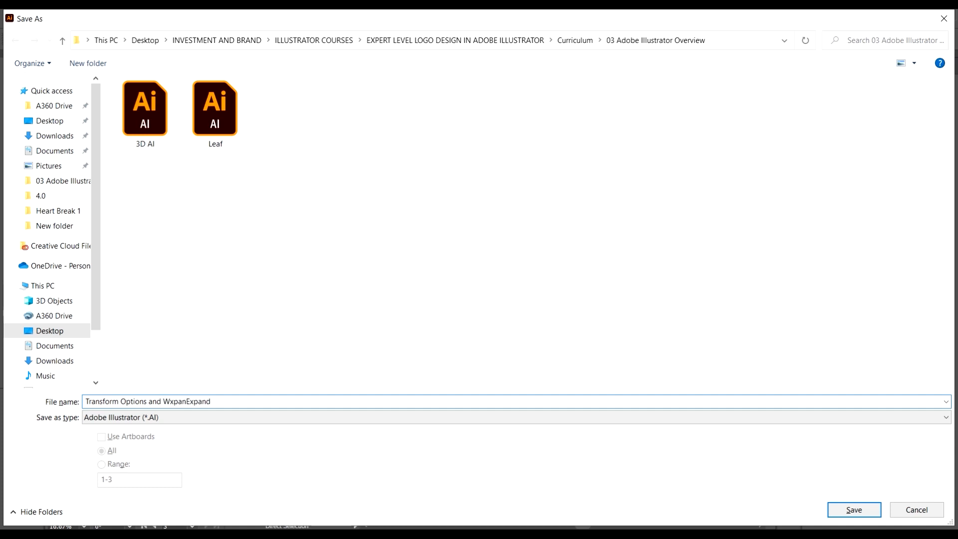
{"action": "key", "text": "BackSpace"}
{"action": "key", "text": "BackSpace"}
{"action": "key", "text": "BackSpace"}
{"action": "key", "text": "BackSpace"}
{"action": "key", "text": "BackSpace"}
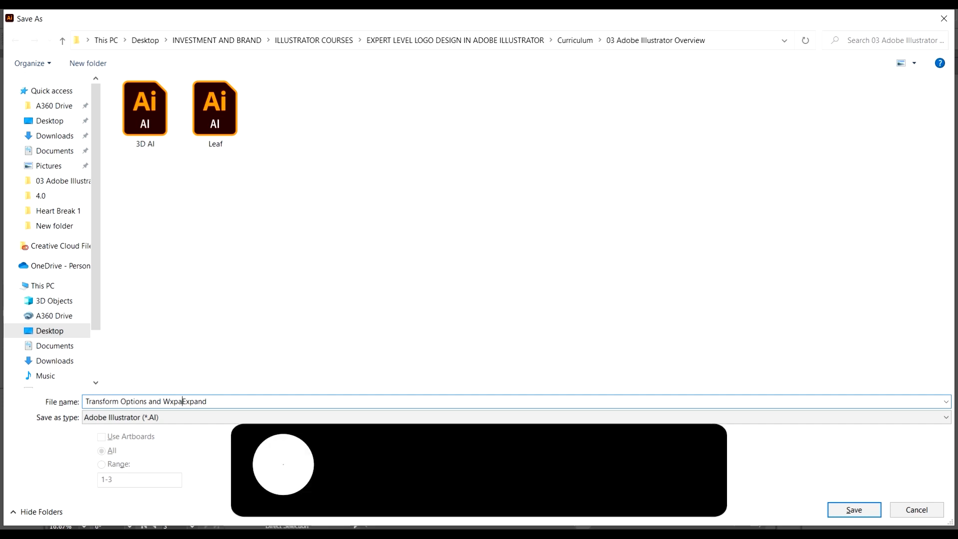
{"action": "left_click_drag", "start_coordinate": [202, 403], "coordinate": [175, 402]}
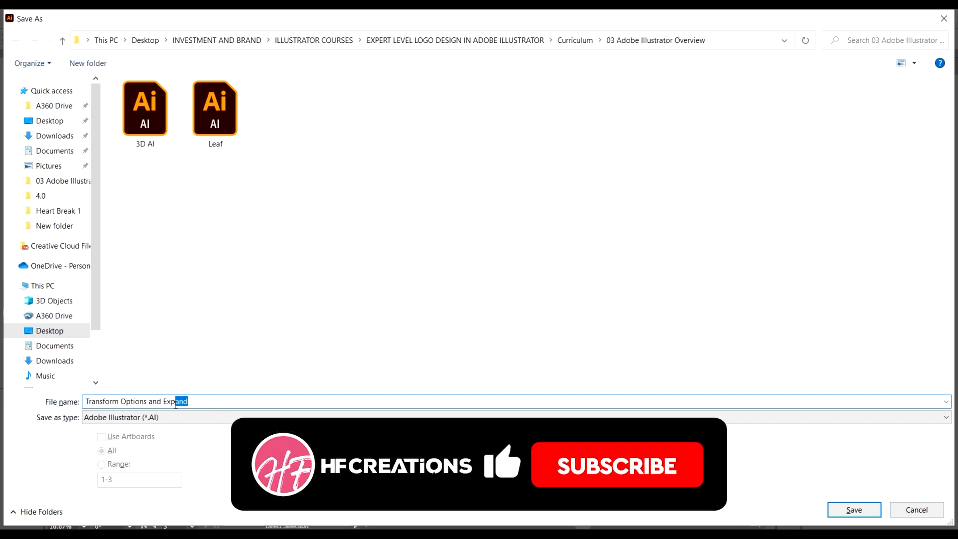
{"action": "left_click", "coordinate": [854, 510]}
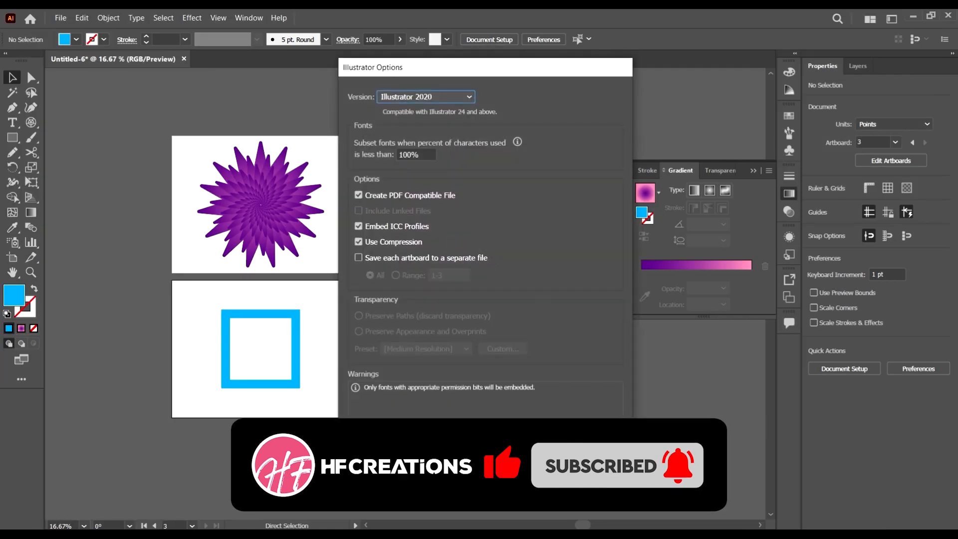
{"action": "left_click", "coordinate": [532, 448]}
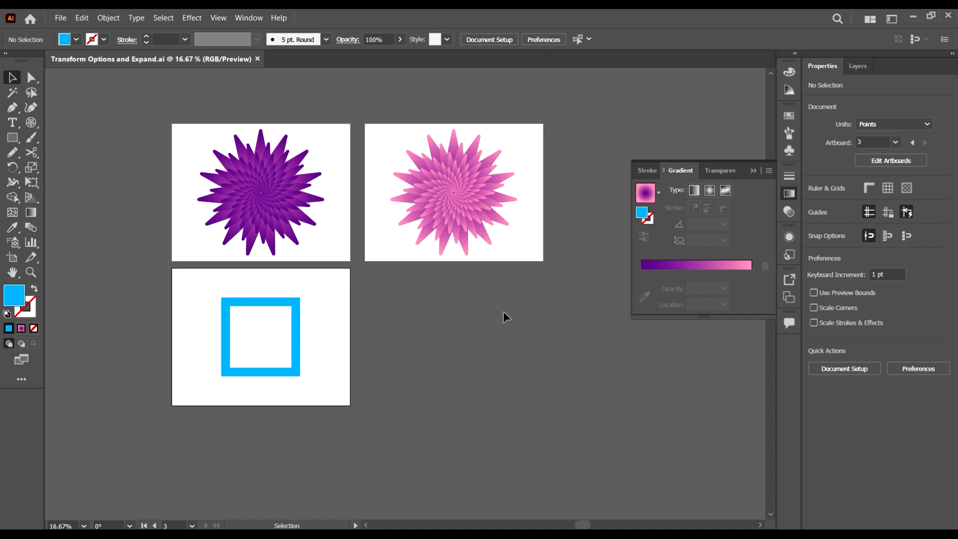
{"action": "scroll", "coordinate": [504, 312], "scroll_direction": "up", "scroll_amount": 1}
{"action": "scroll", "coordinate": [504, 316], "scroll_direction": "down", "scroll_amount": 1}
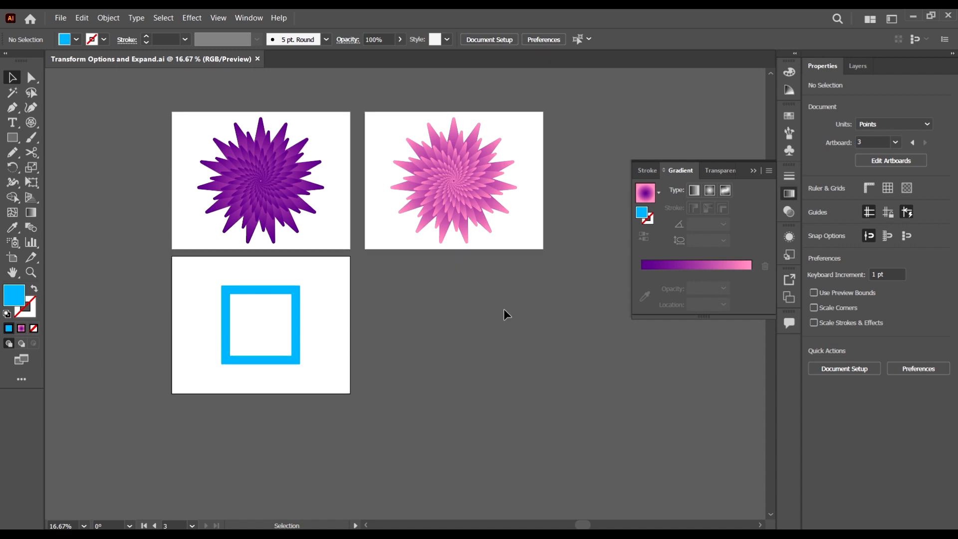